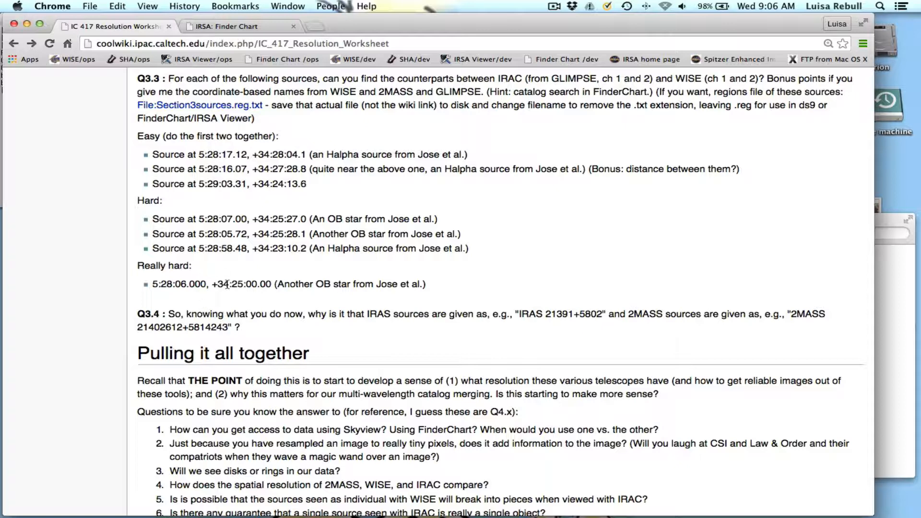
Open the raw Section3sources.reg.txt region file linked under Q3.3, examine its contents and address, and return to the worksheet.
click(225, 105)
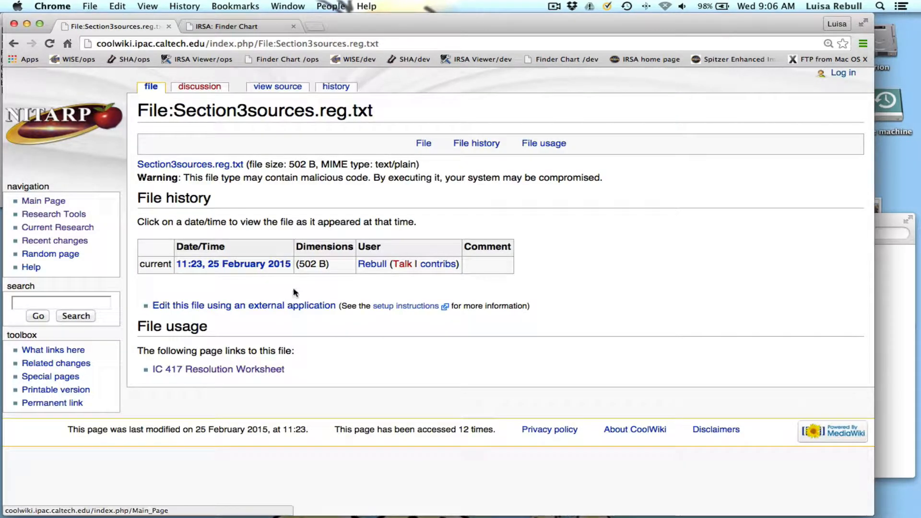
click(193, 164)
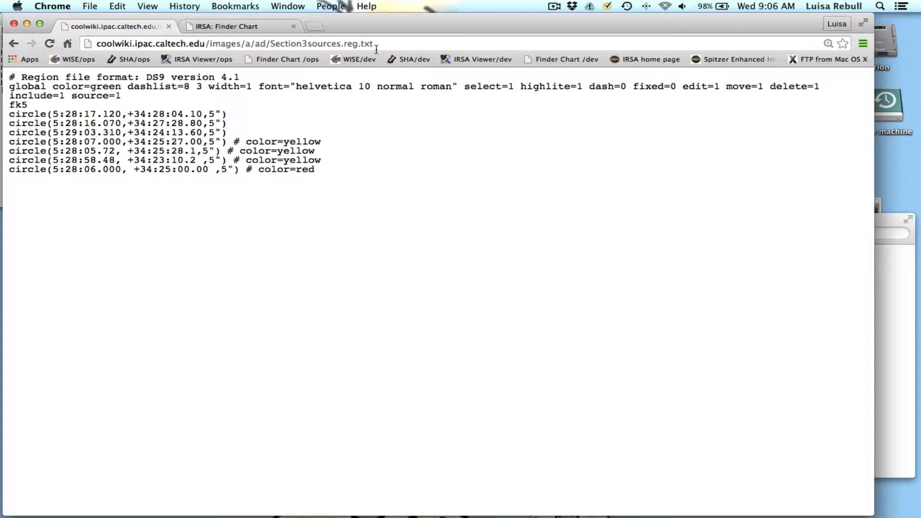
drag(404, 44, 360, 44)
click(359, 44)
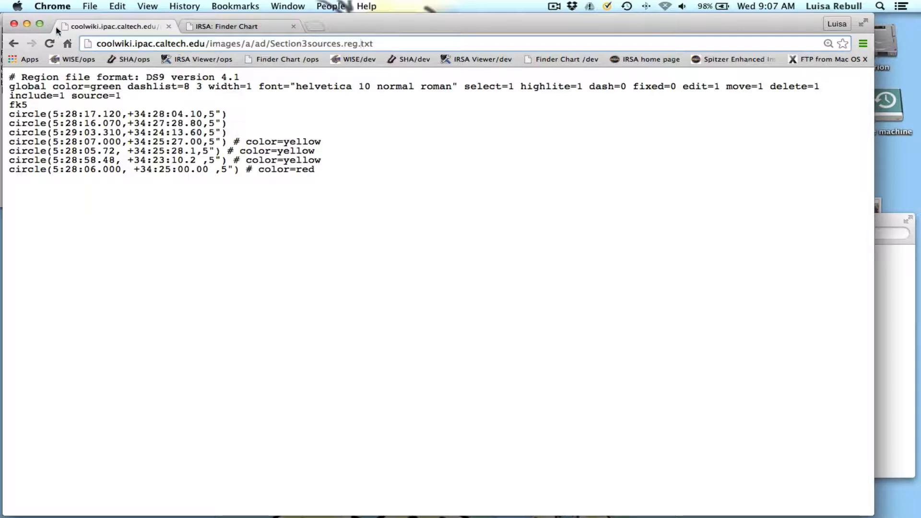
click(16, 45)
click(16, 44)
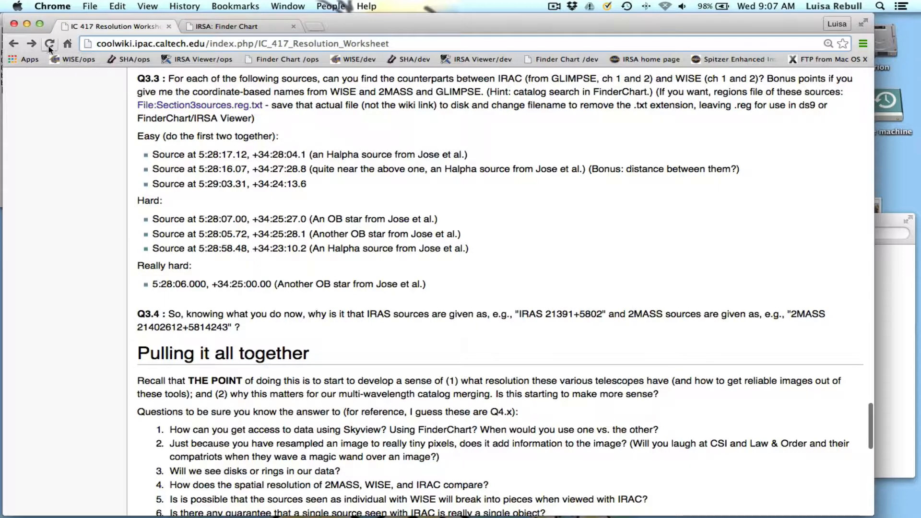
Switch to the xterm terminal and begin a ds9 command with the GLIMPSE mosaics GLM_17350+0015_mosaic_I*.
click(14, 23)
click(133, 140)
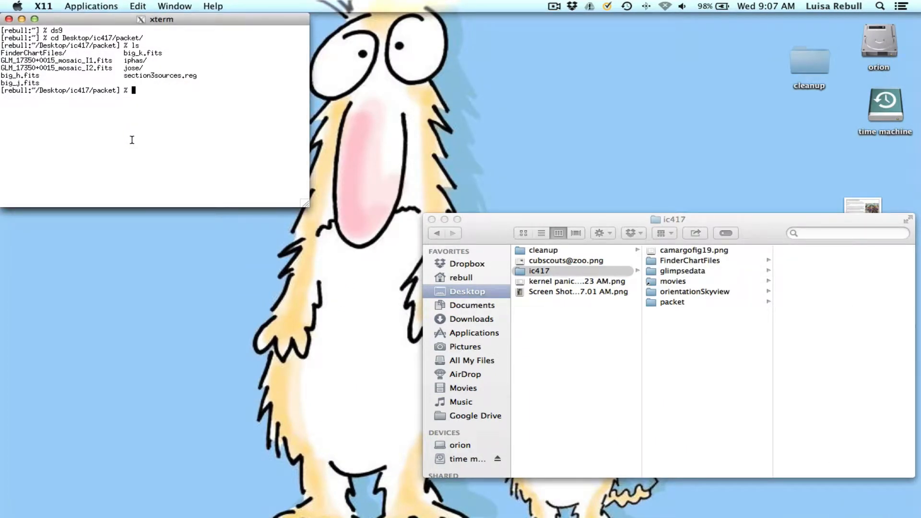
text(ds9 GL)
key(Tab)
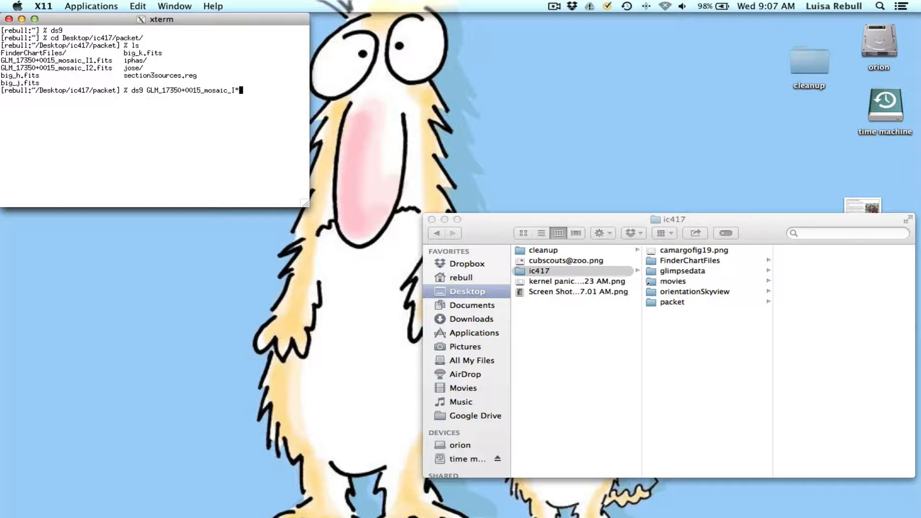
text(* F)
Add the WISE channel 1 and 2 images from FinderChartFiles, fc_ic417_wise (allwise)w[1-2]*fits, to the ds9 command and run it.
key(Tab)
key(Tab)
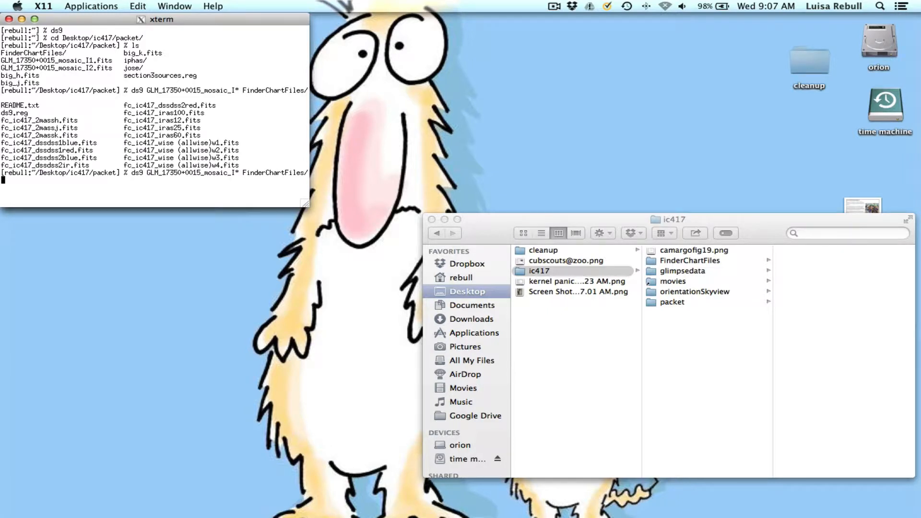
text(fc)
key(Tab)
text(w)
key(Tab)
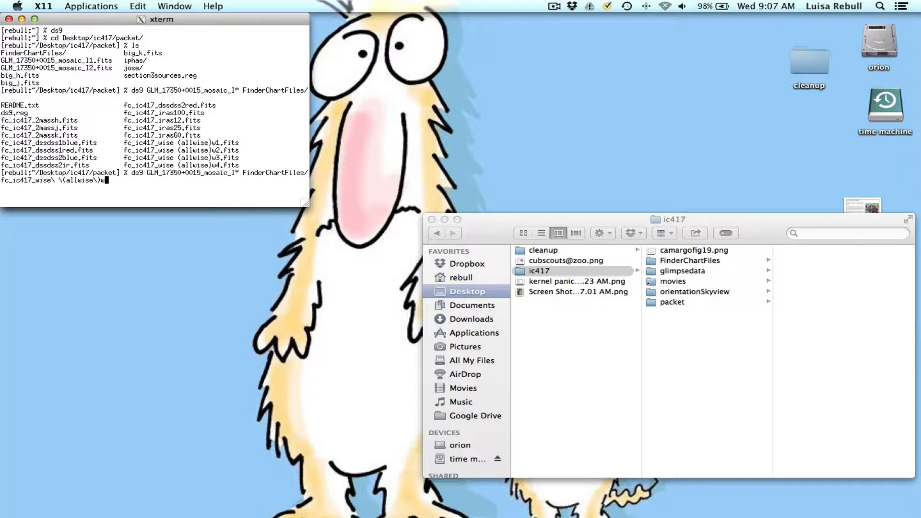
text([1-2]*fits)
key(Return)
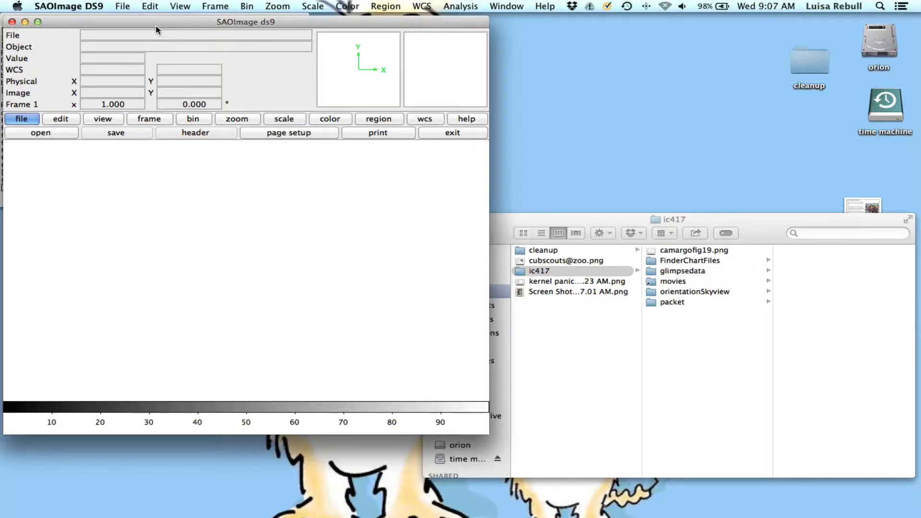
Check which image each of the four tiled frames holds, going through both GLIMPSE mosaics and both WISE images.
drag(156, 23, 224, 27)
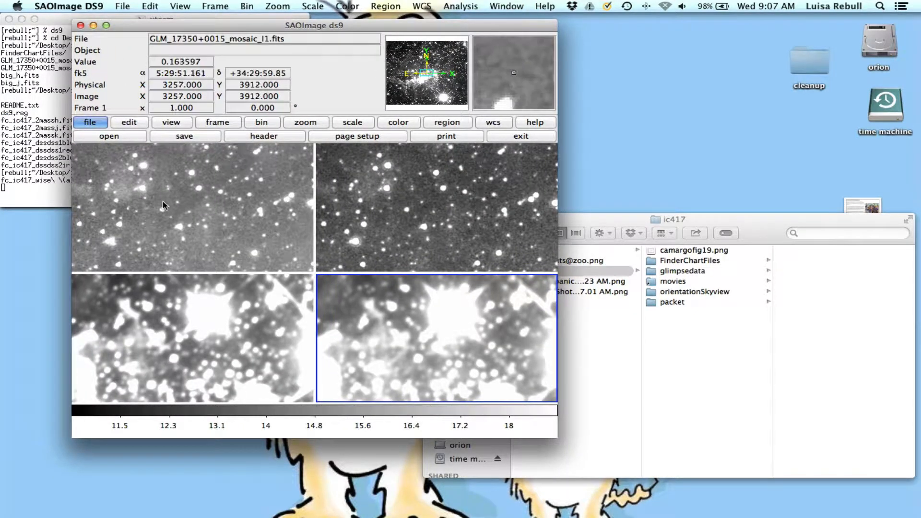
click(243, 214)
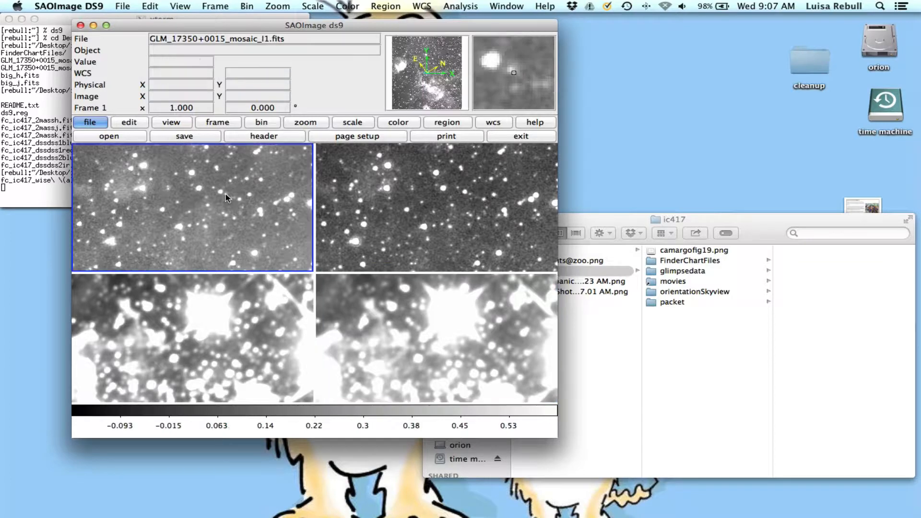
click(456, 206)
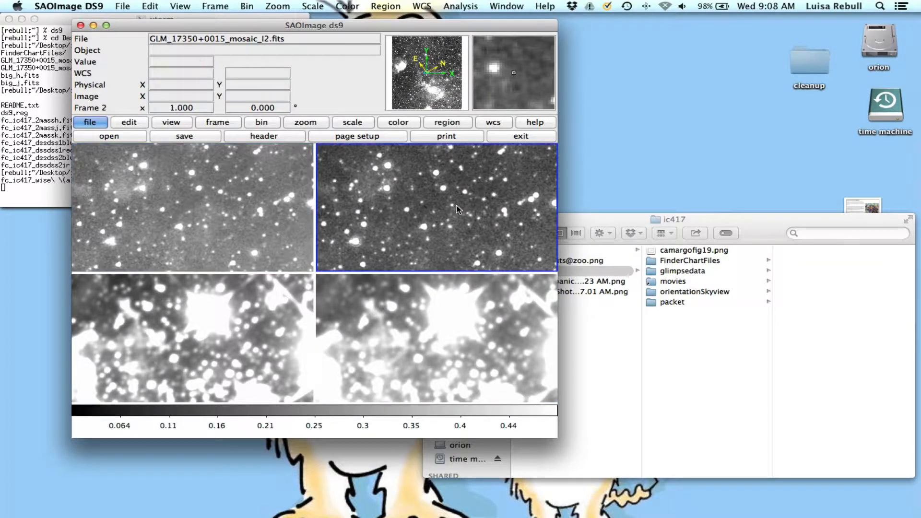
click(219, 323)
click(453, 349)
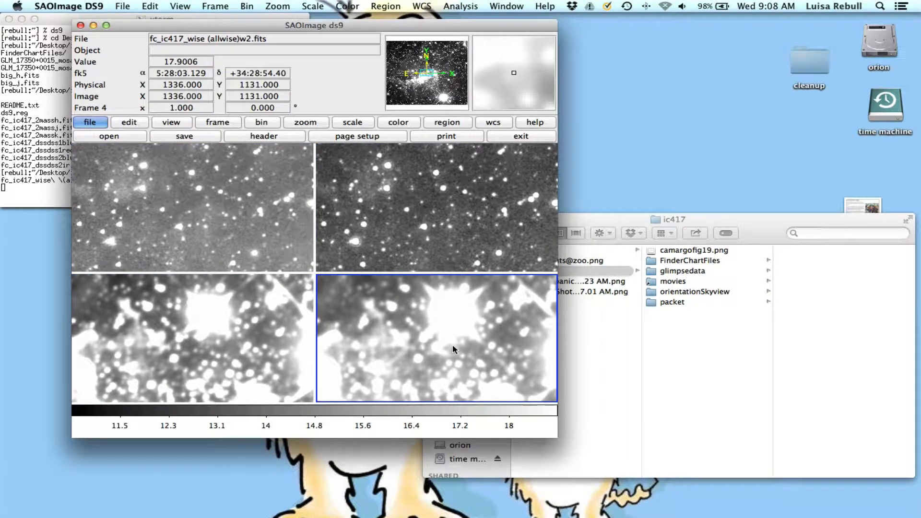
Display the GLM_17350+0015_mosaic_I1.fits frame alone in single-frame view.
click(224, 198)
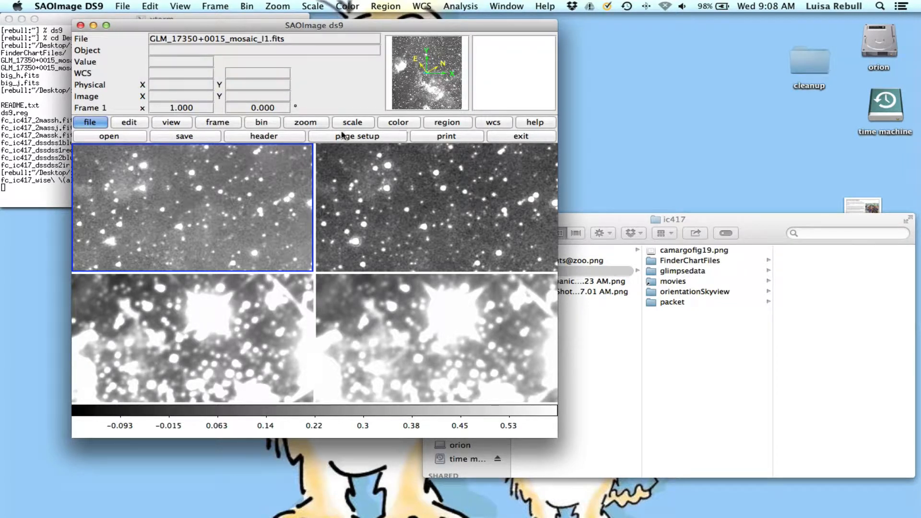
click(353, 123)
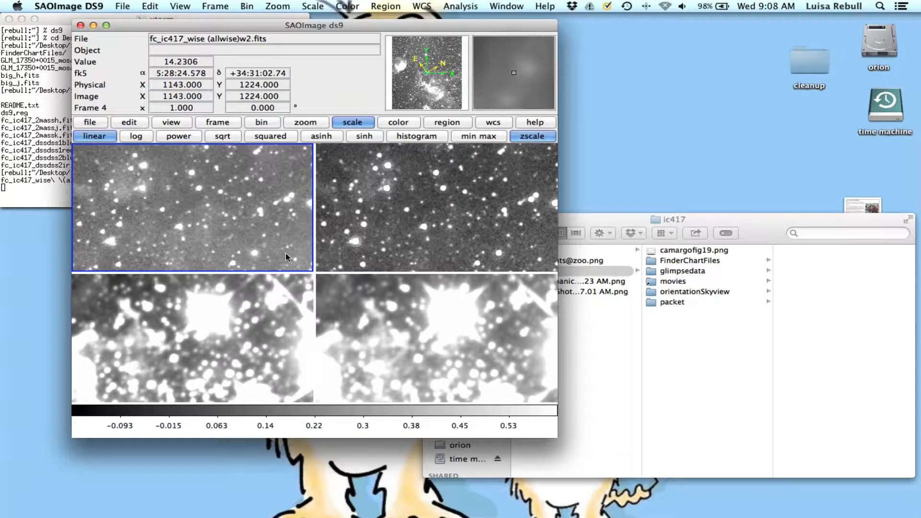
click(218, 125)
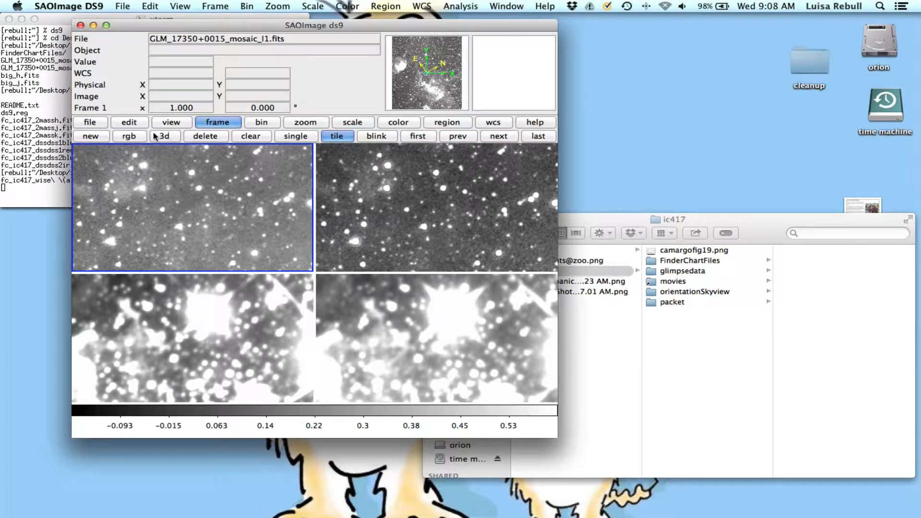
click(304, 137)
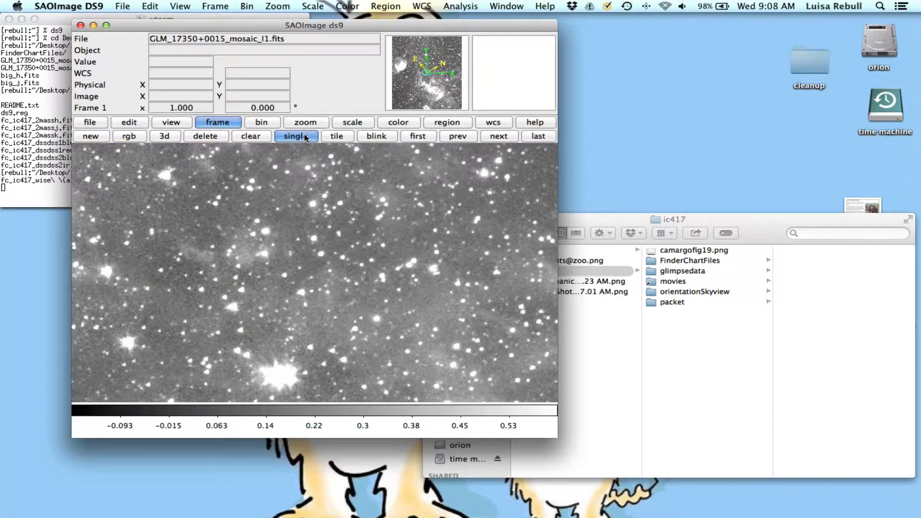
Load the region file section3sources.reg from Desktop/ic417/packet into all frames, using the ds9 format.
click(455, 126)
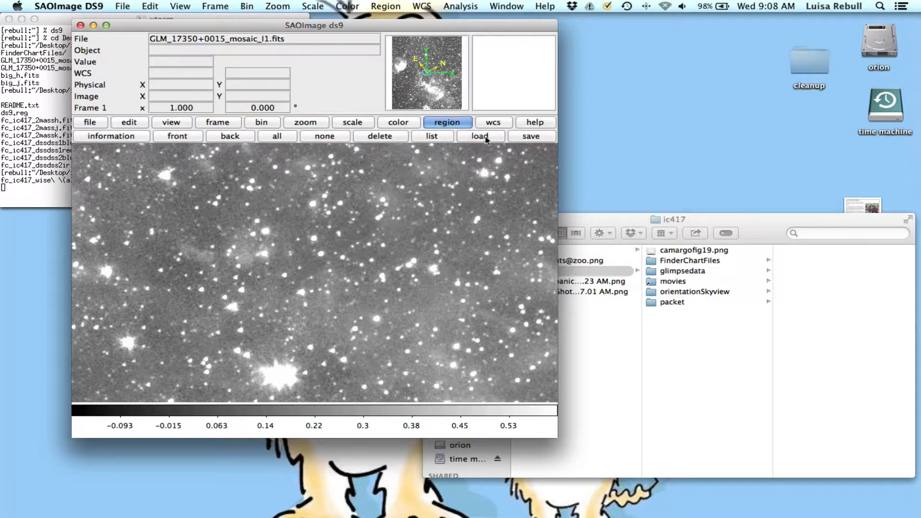
click(489, 139)
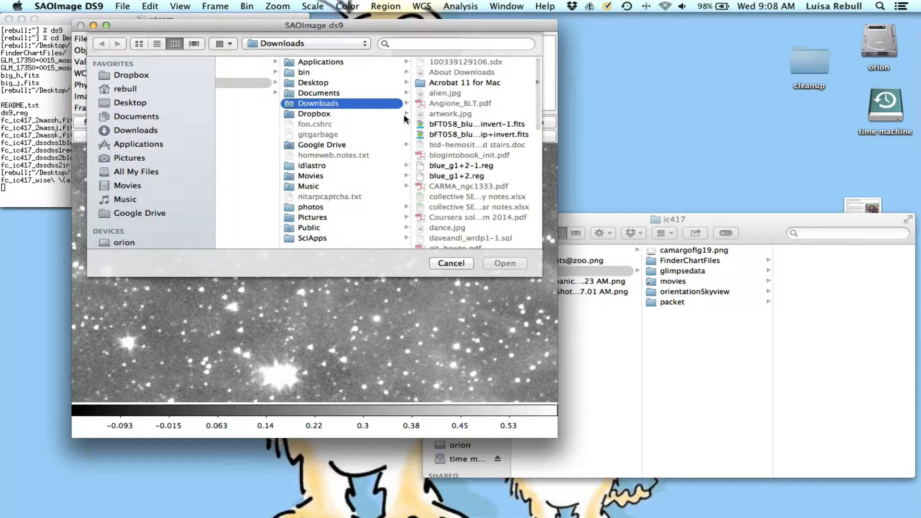
click(347, 83)
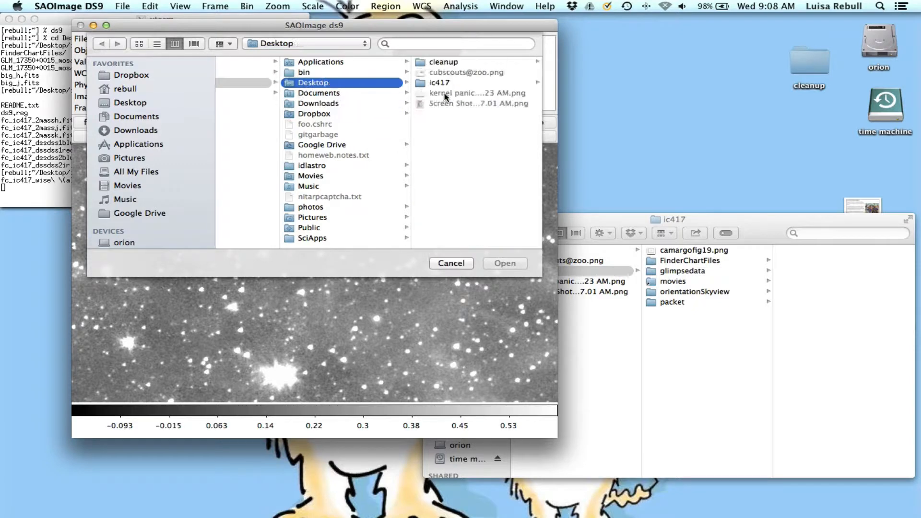
click(458, 83)
click(455, 114)
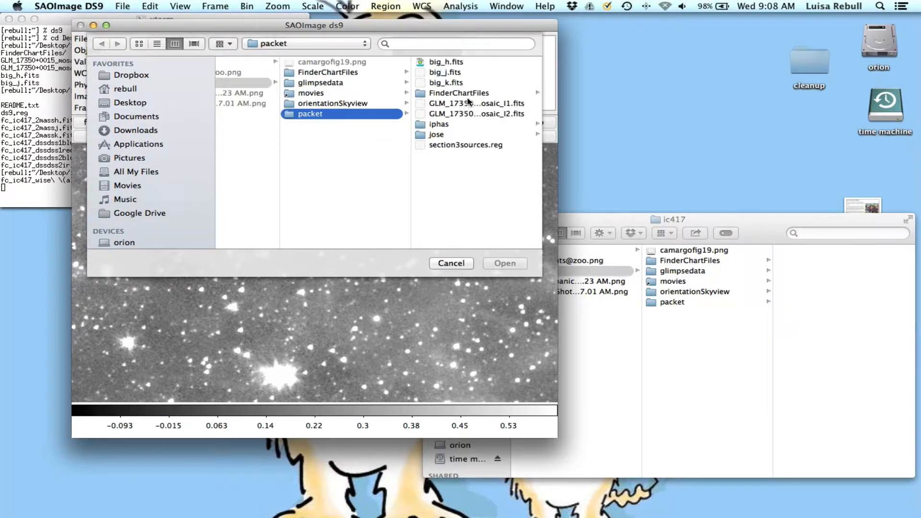
click(465, 143)
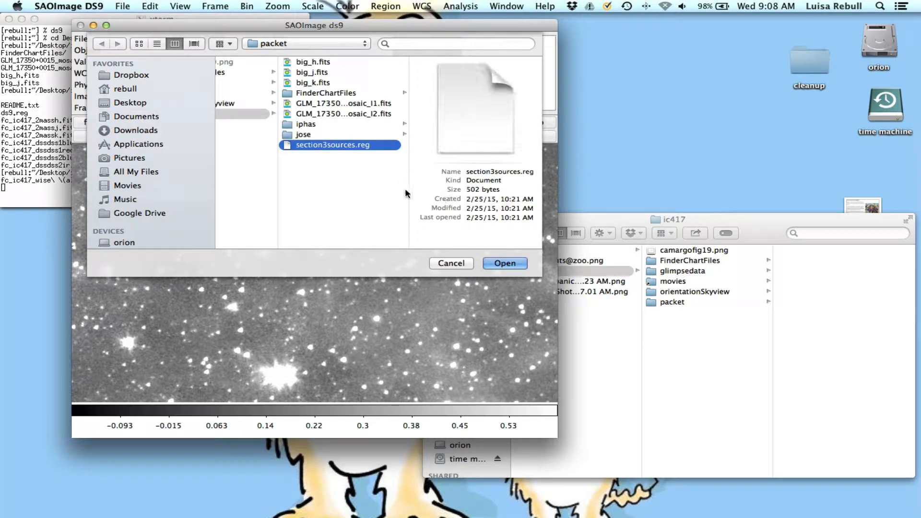
click(505, 263)
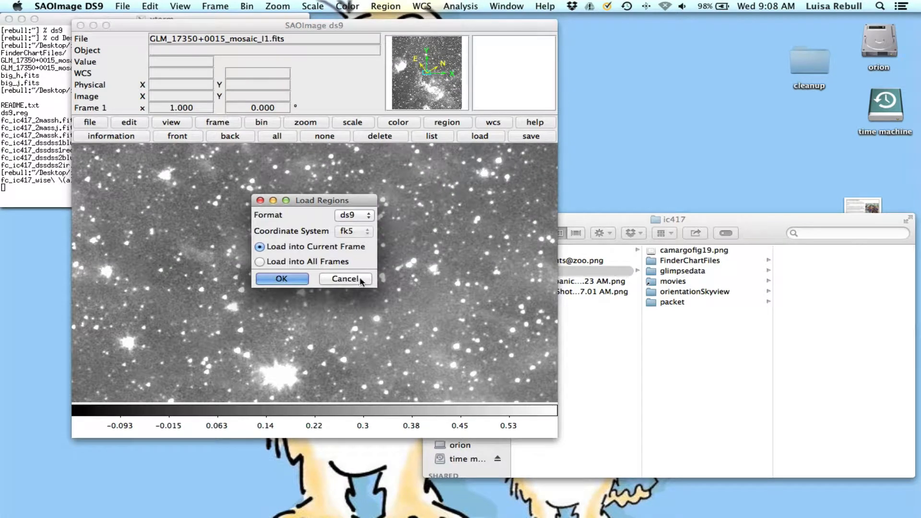
click(282, 265)
click(283, 279)
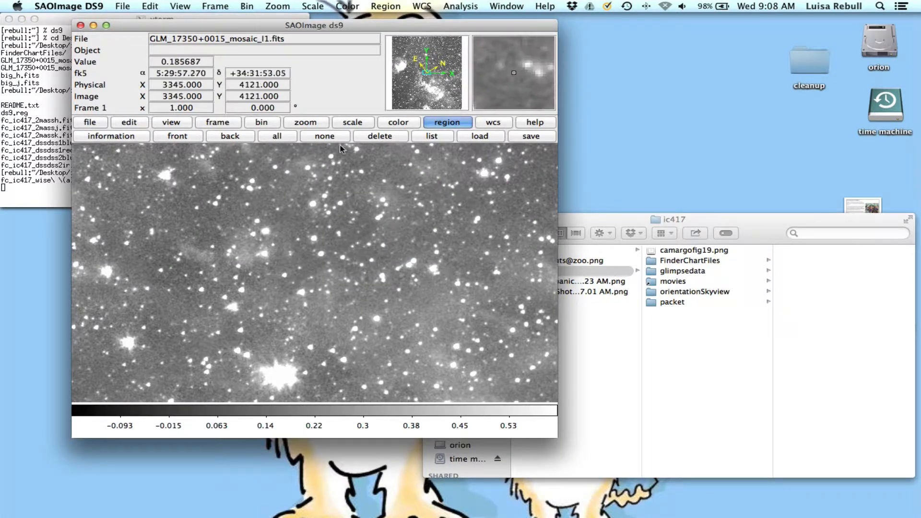
Fit the I1 mosaic to the frame, enlarge the window, centre on the bright nebula, and zoom in to 0.461 around the region circles.
click(305, 123)
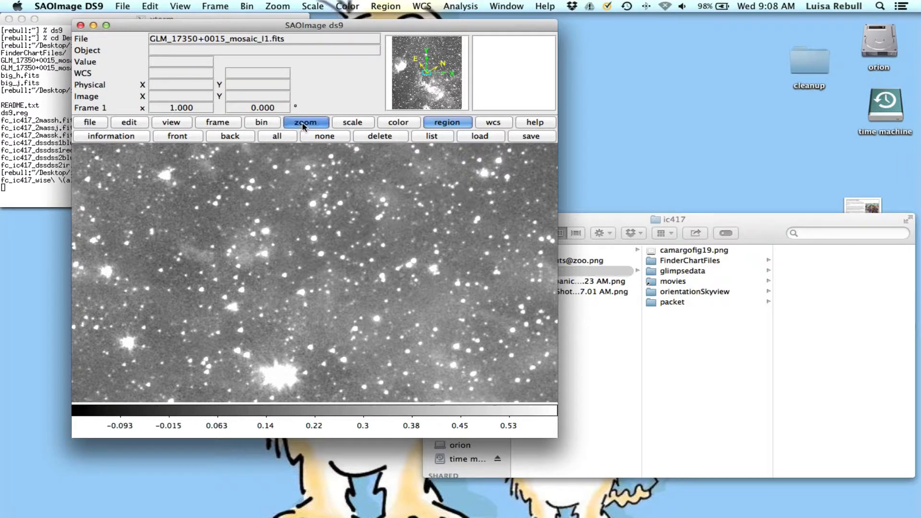
click(142, 137)
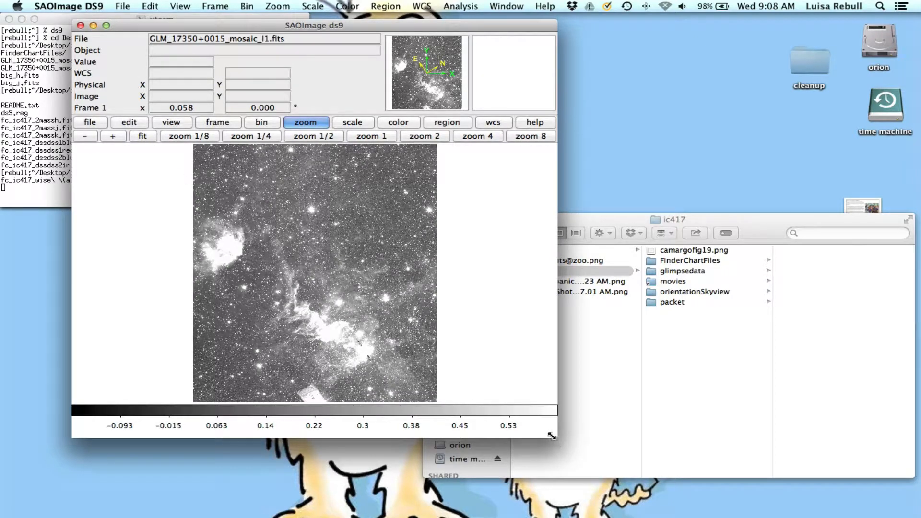
drag(556, 437, 722, 469)
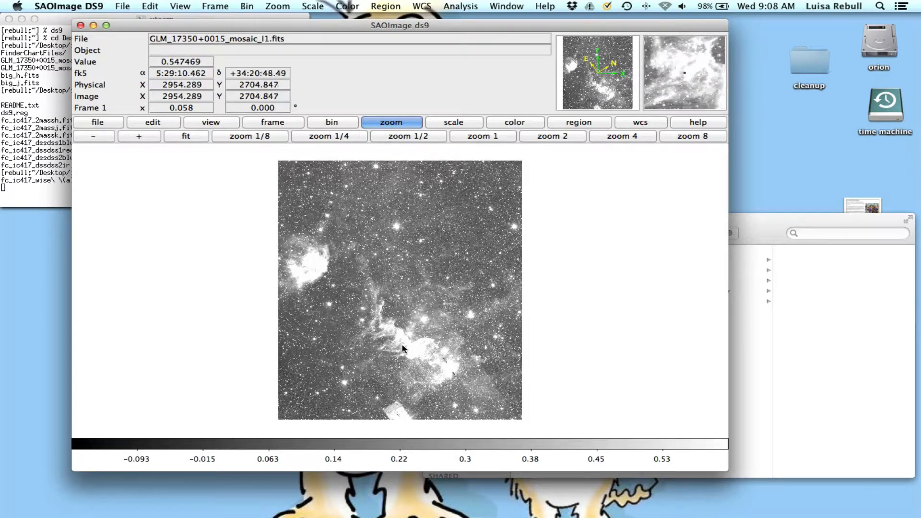
middle_click(430, 356)
click(153, 139)
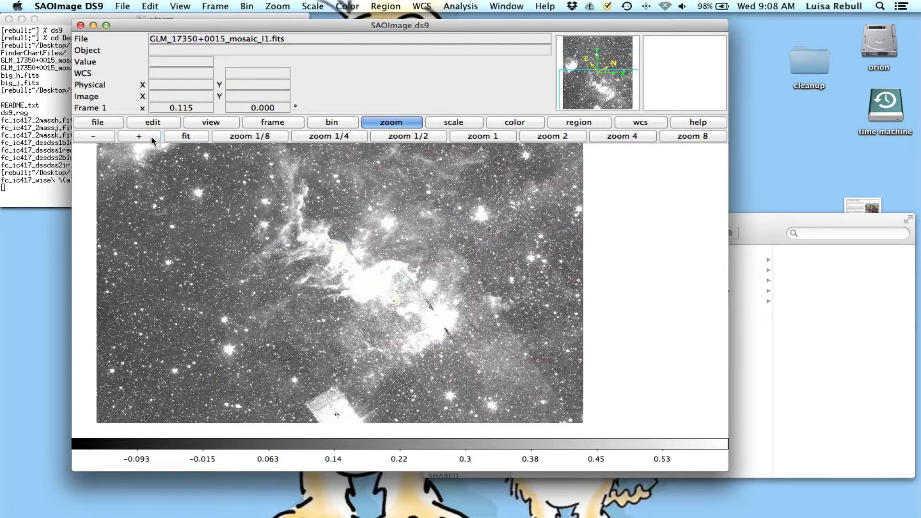
click(151, 139)
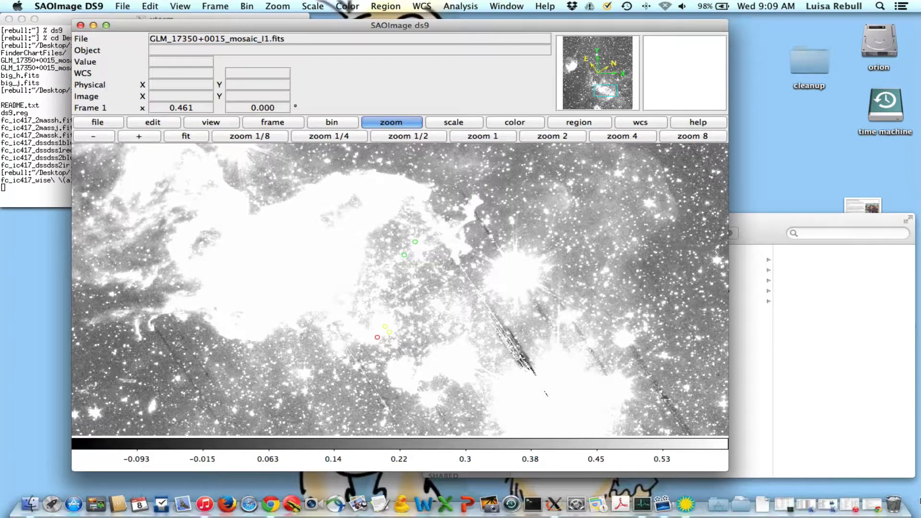
Review the Q3.3 source list in the browser worksheet and return to the ds9 image.
click(878, 512)
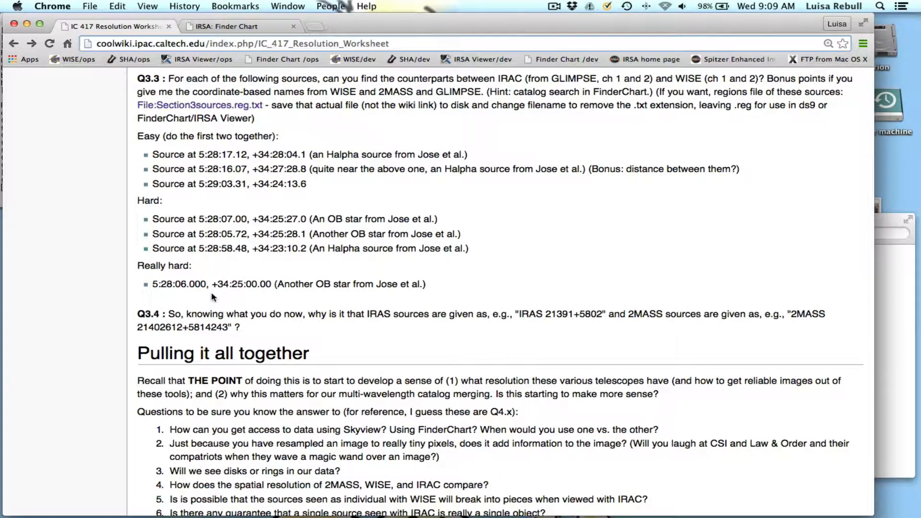
click(27, 24)
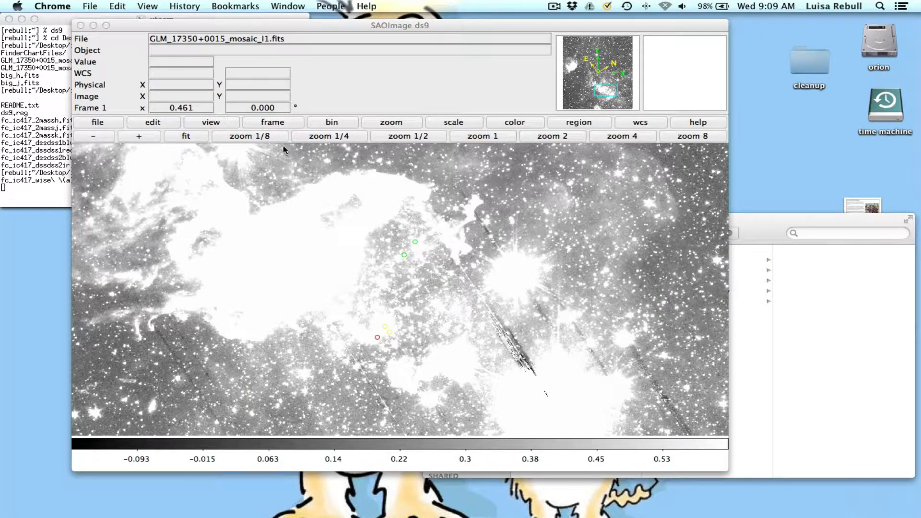
click(351, 44)
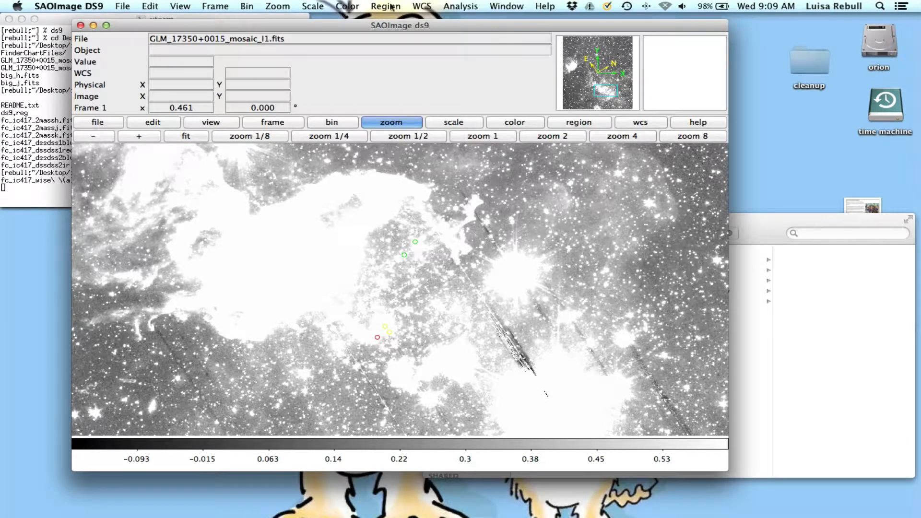
Set the high scale limit of the I1 mosaic to 2 in its scale parameters and return to the image.
click(311, 7)
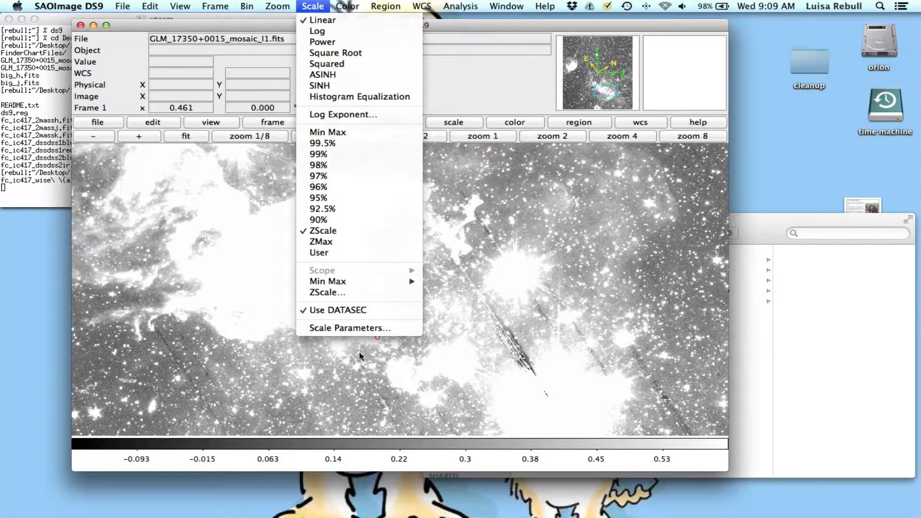
click(357, 328)
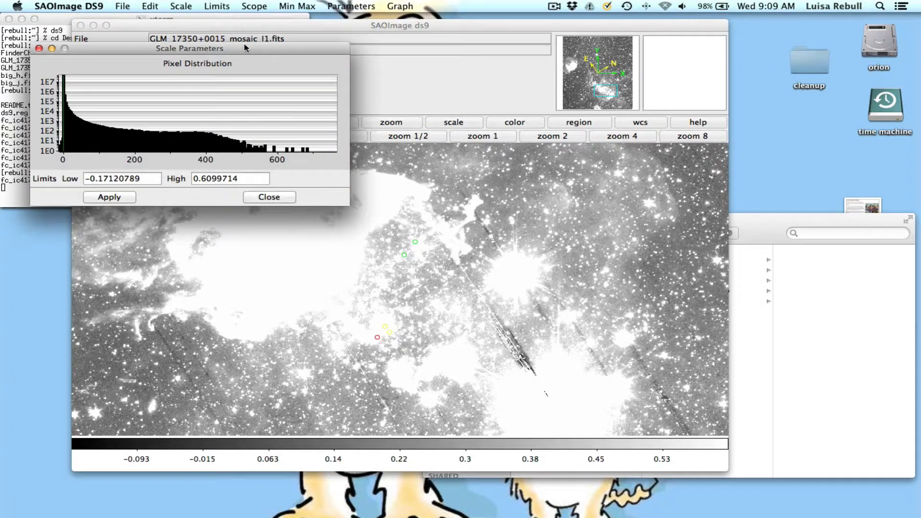
drag(243, 48, 805, 80)
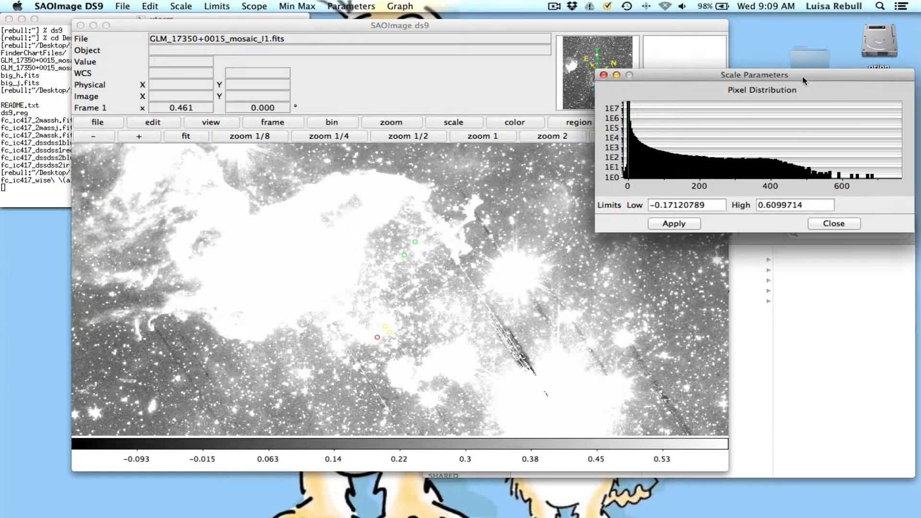
triple_click(777, 205)
text(2)
click(689, 225)
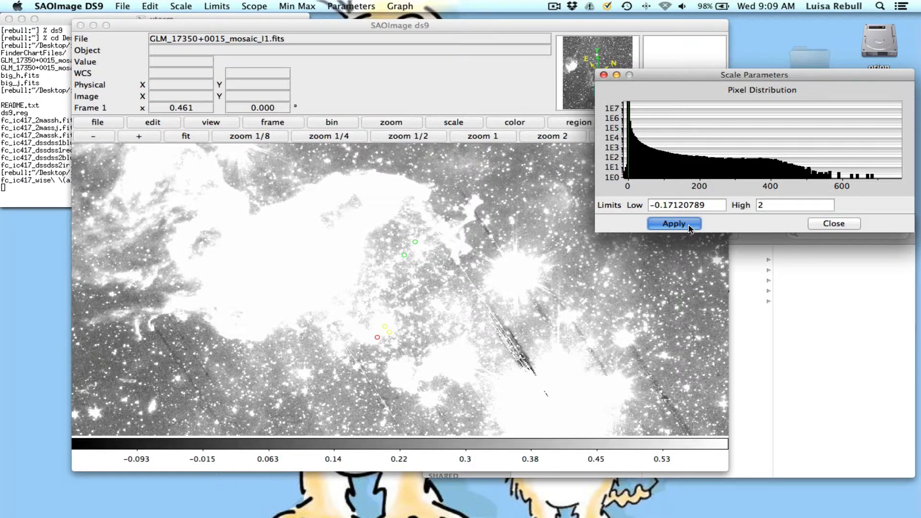
click(425, 110)
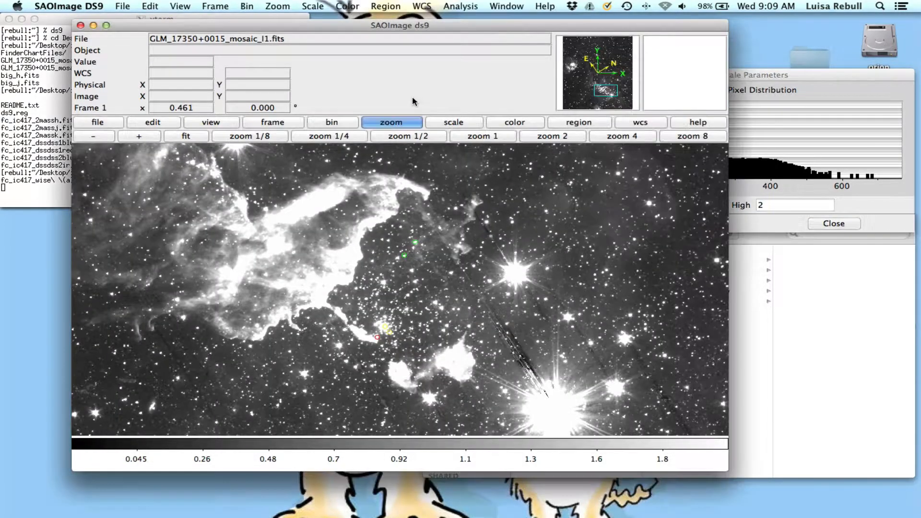
Check the I2 mosaic frame, return to the first frame, and match all frames to it by WCS.
click(291, 122)
click(647, 139)
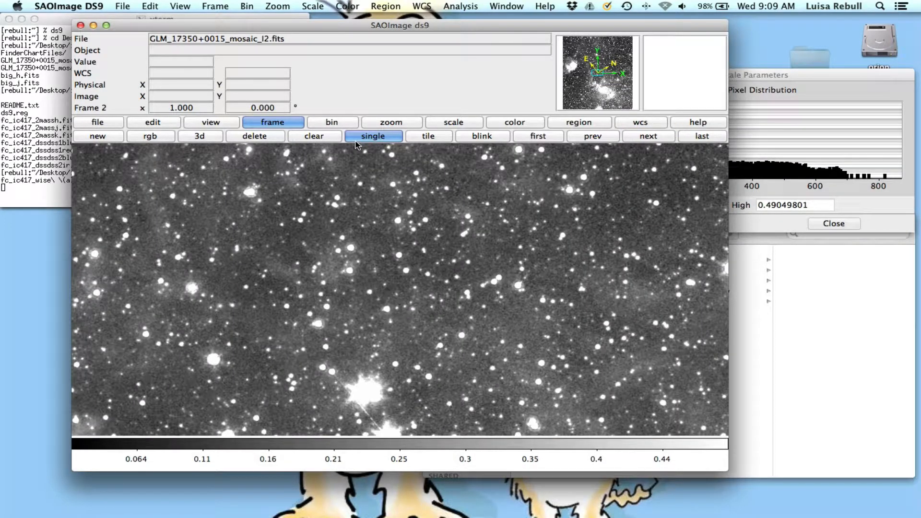
click(551, 138)
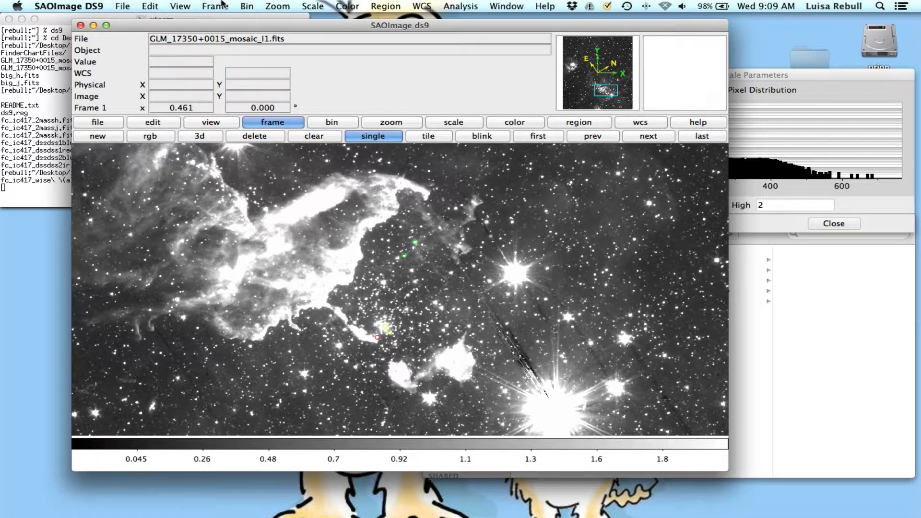
click(221, 5)
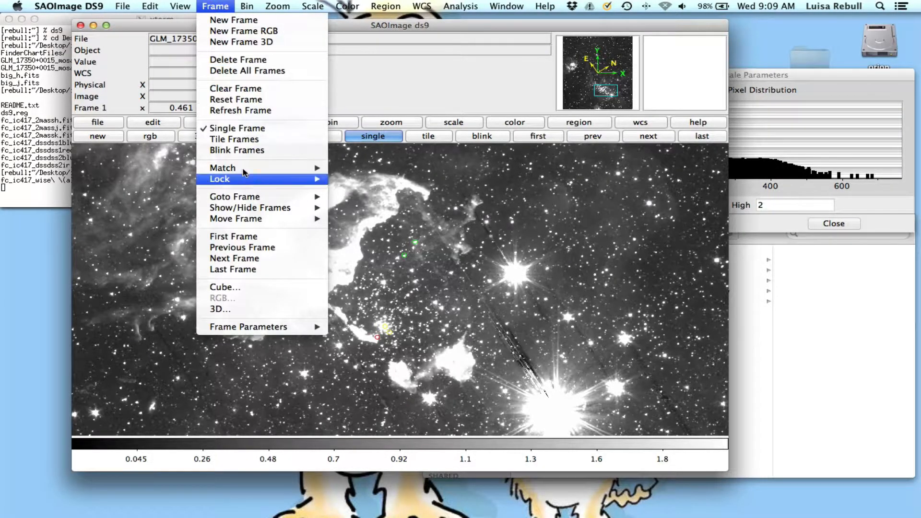
mouse_move(243, 169)
mouse_move(374, 173)
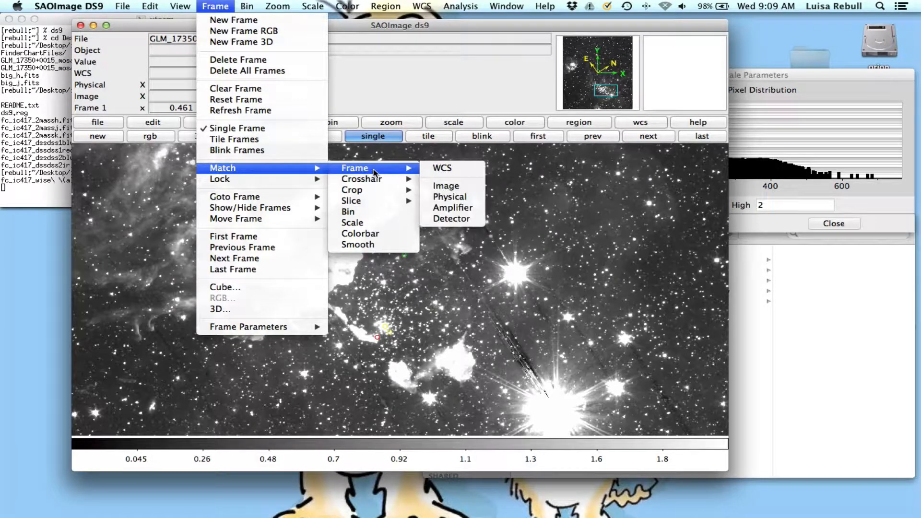
click(444, 169)
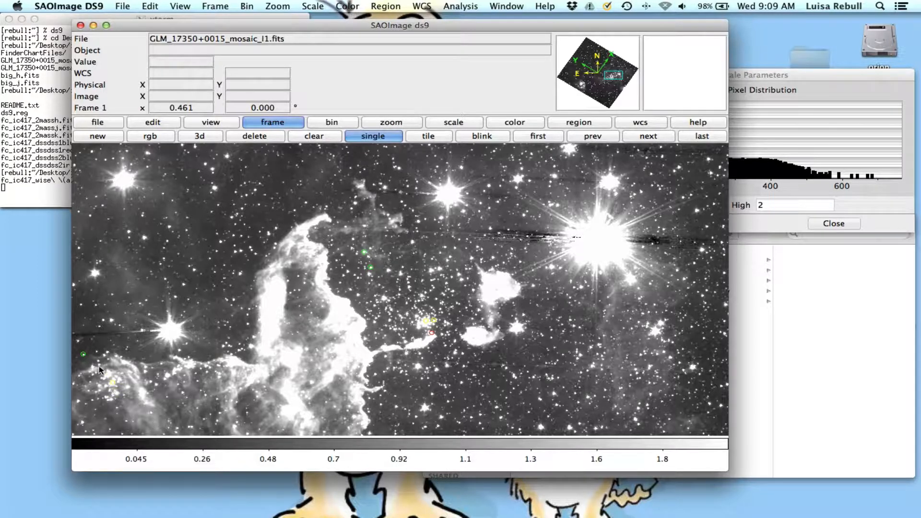
Recentre the I1 mosaic around the region circles and match the other frames to its WCS again.
middle_click(389, 294)
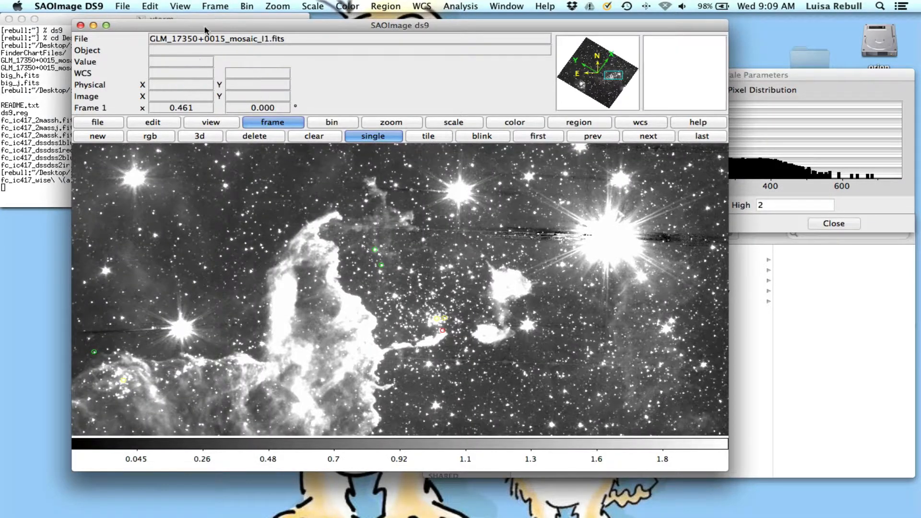
click(202, 6)
mouse_move(235, 169)
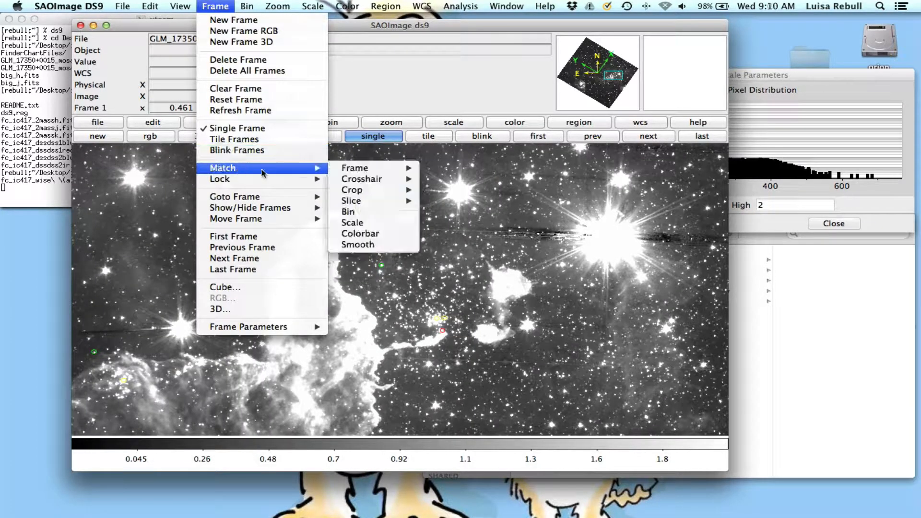
click(437, 169)
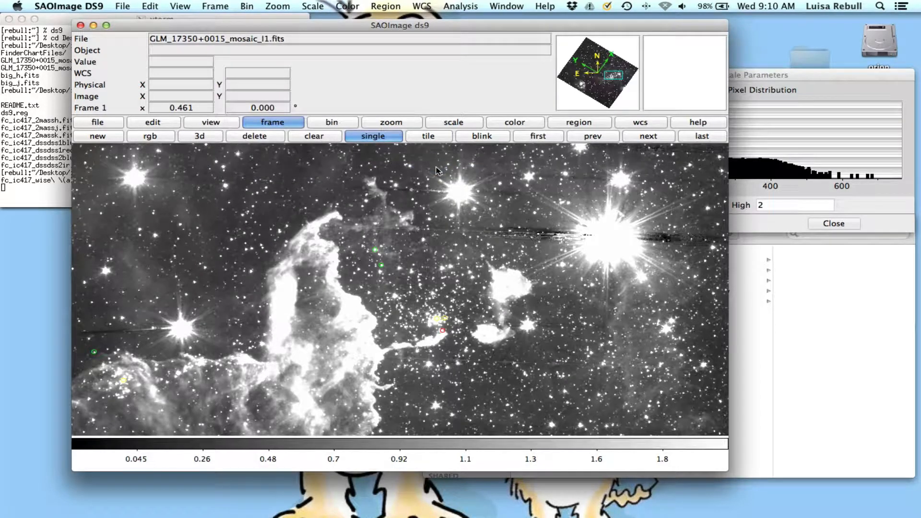
Step through all four frames to compare their alignment, ending back on the I1 mosaic.
click(649, 137)
click(650, 136)
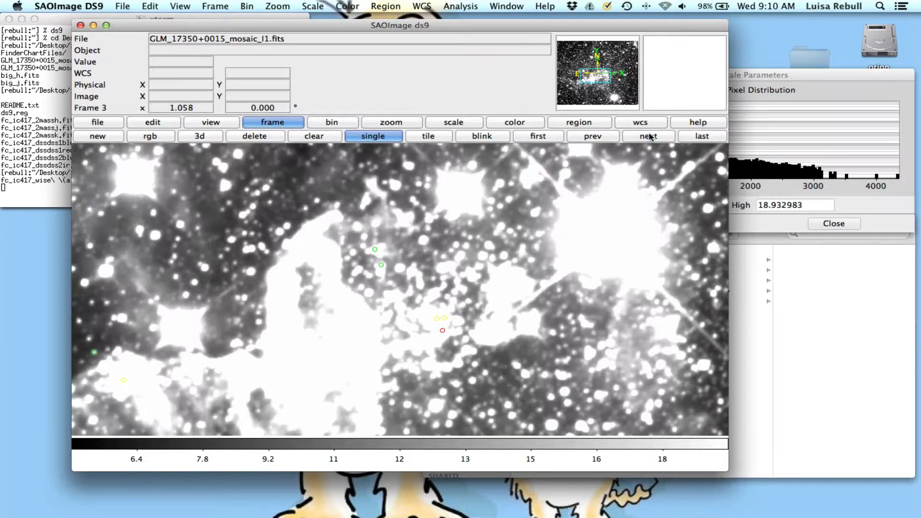
click(651, 137)
click(651, 137)
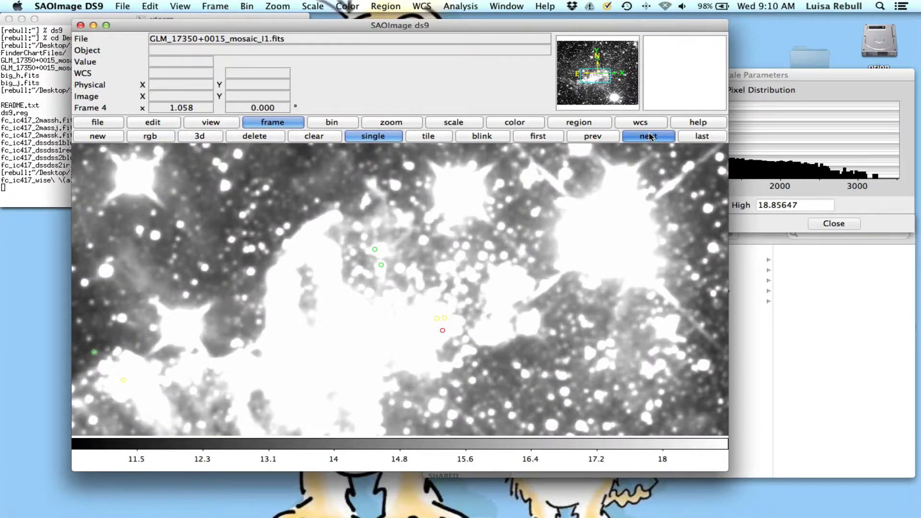
click(650, 136)
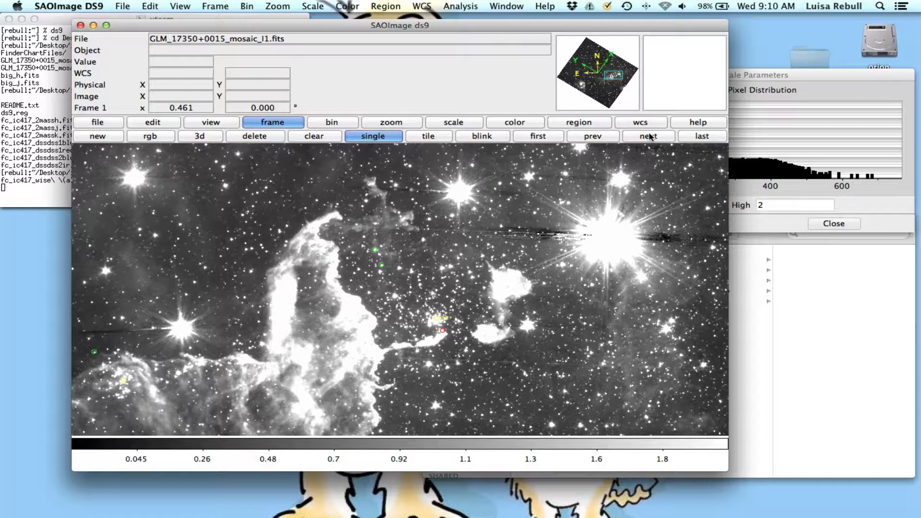
Set the high scale limit of the I2 mosaic in the second frame to 2.
click(650, 137)
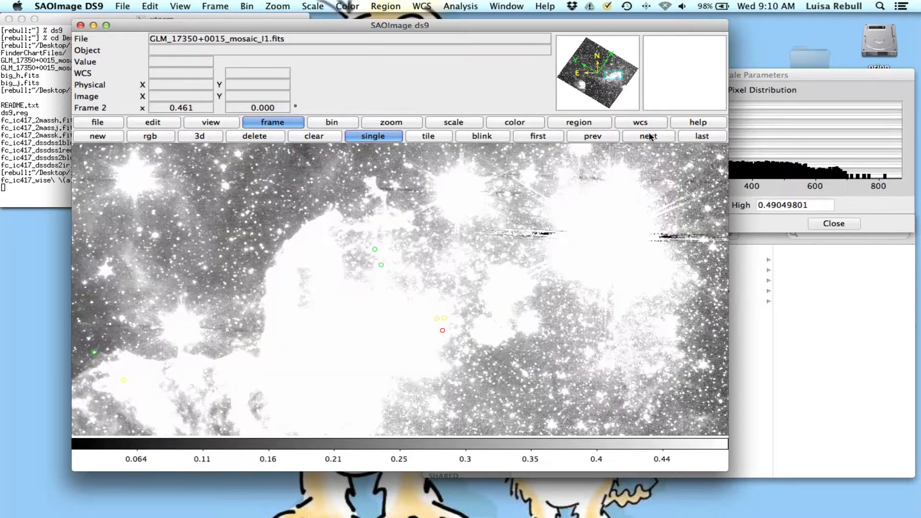
click(778, 205)
triple_click(778, 205)
text(2)
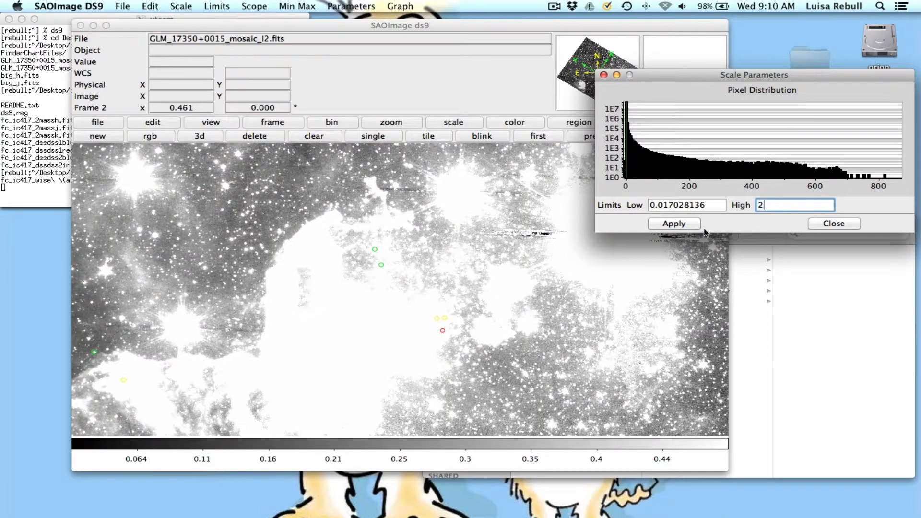
click(692, 225)
click(539, 94)
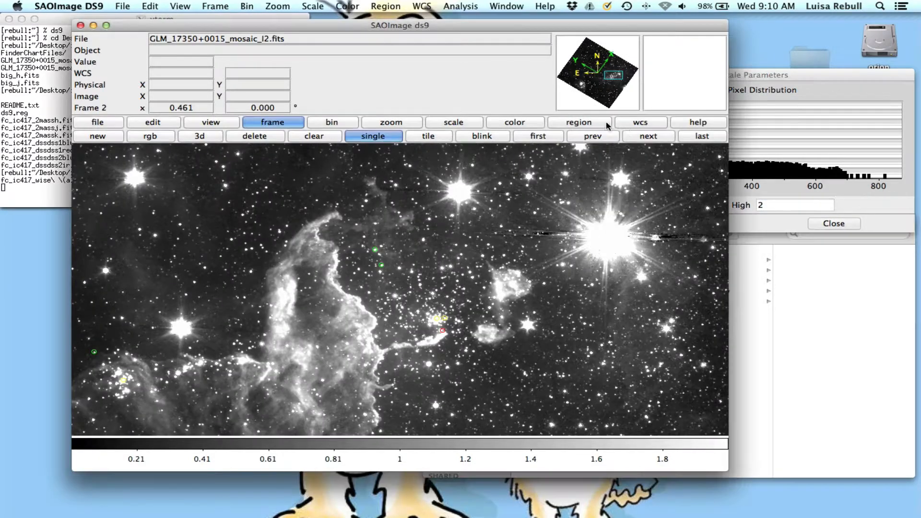
Set the third frame's high scale limit to 30 and then raise it to 50.
click(648, 136)
click(781, 205)
triple_click(780, 205)
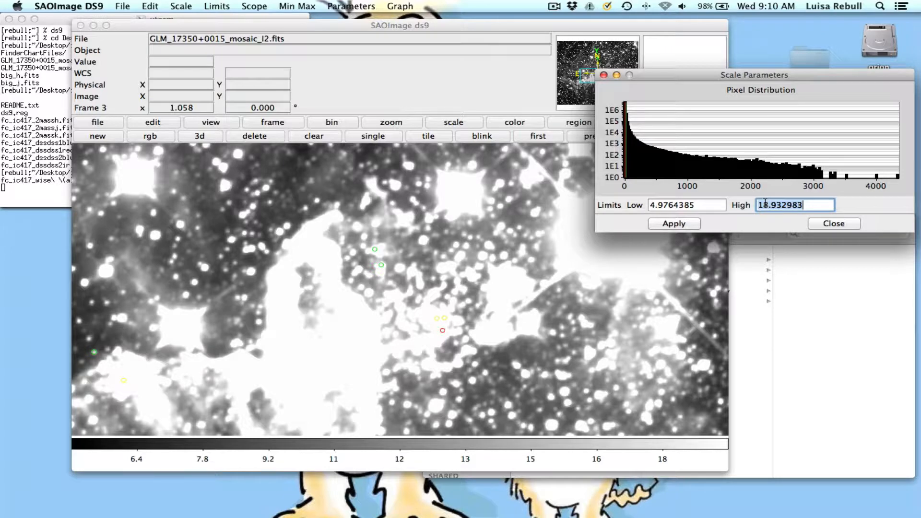
text(30)
click(661, 224)
triple_click(797, 205)
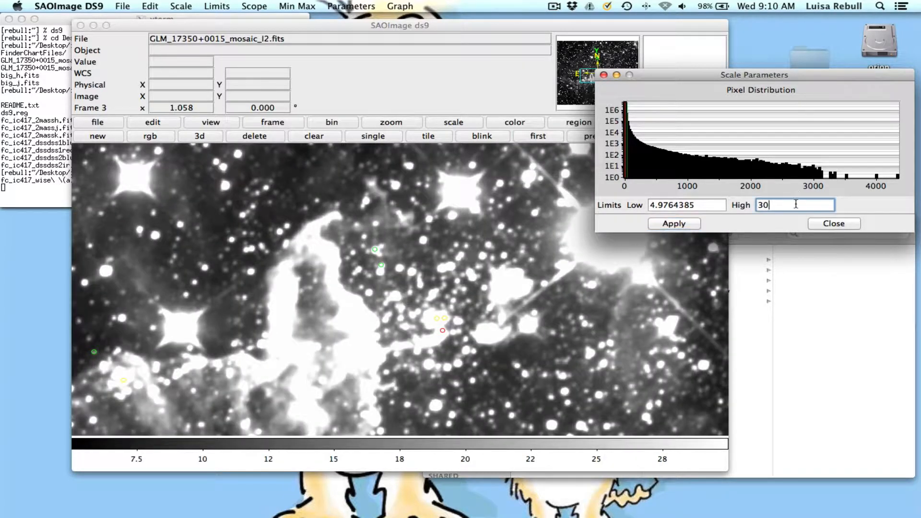
text(50)
click(672, 224)
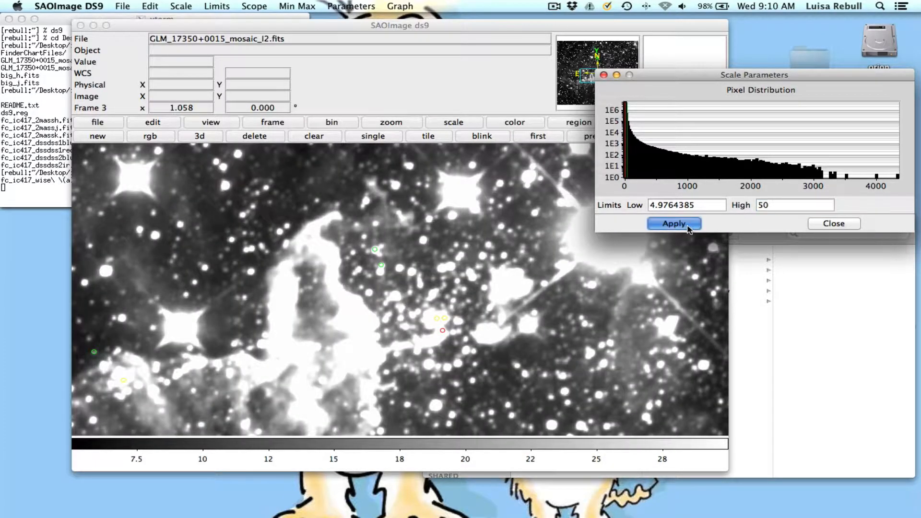
click(564, 117)
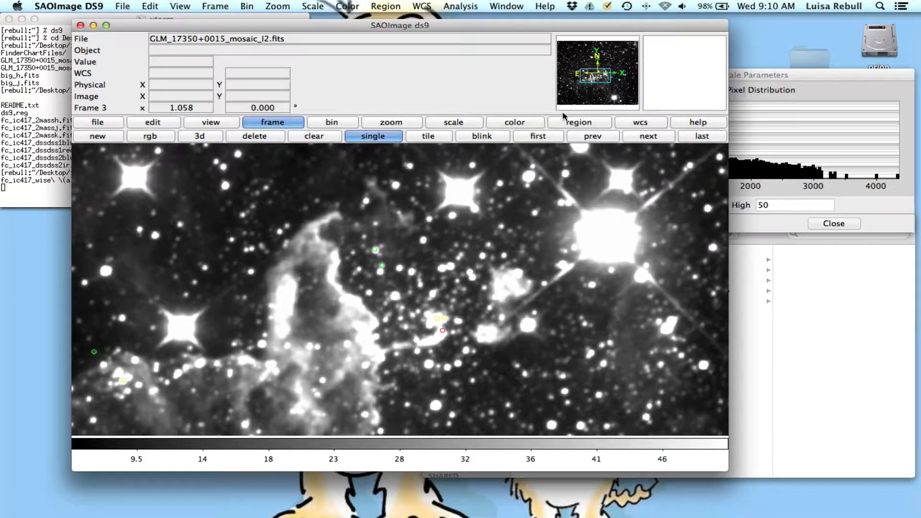
Set the high scale limit of the fc_ic417_wise (allwise)w2.fits frame to 50.
click(648, 136)
triple_click(803, 205)
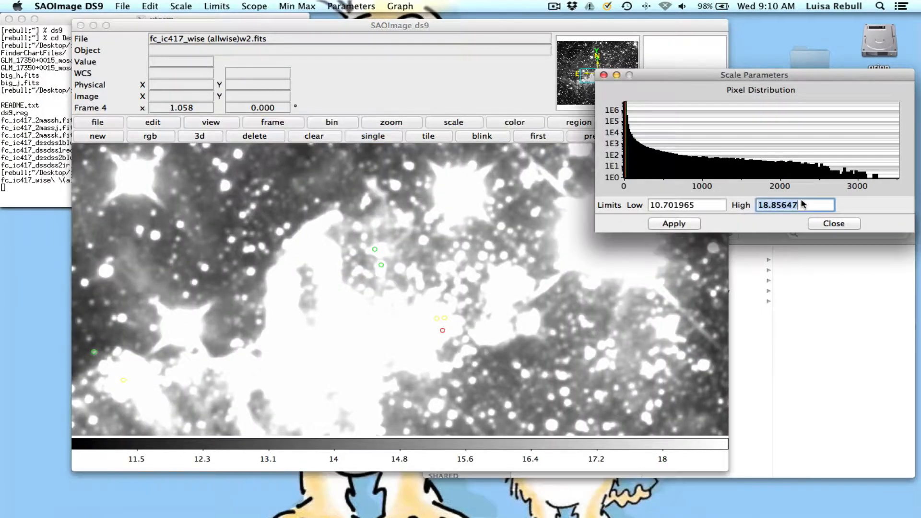
text(50)
click(691, 224)
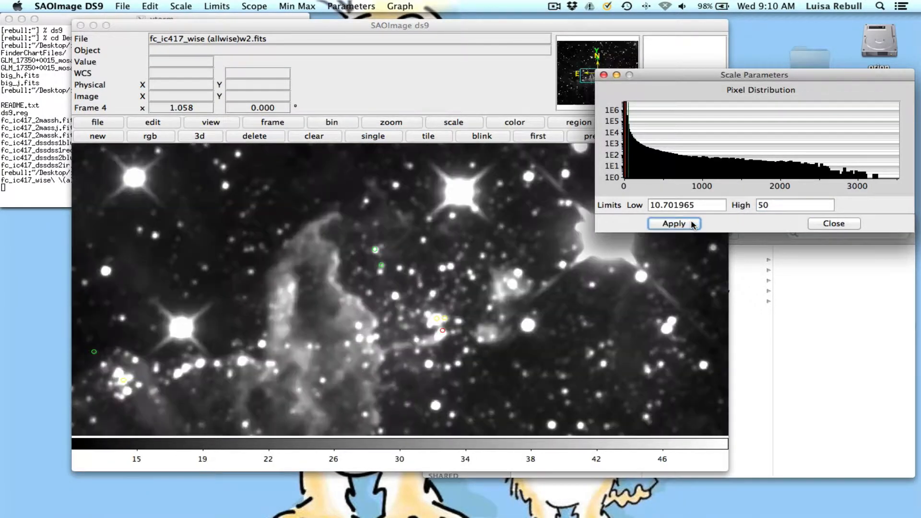
click(464, 81)
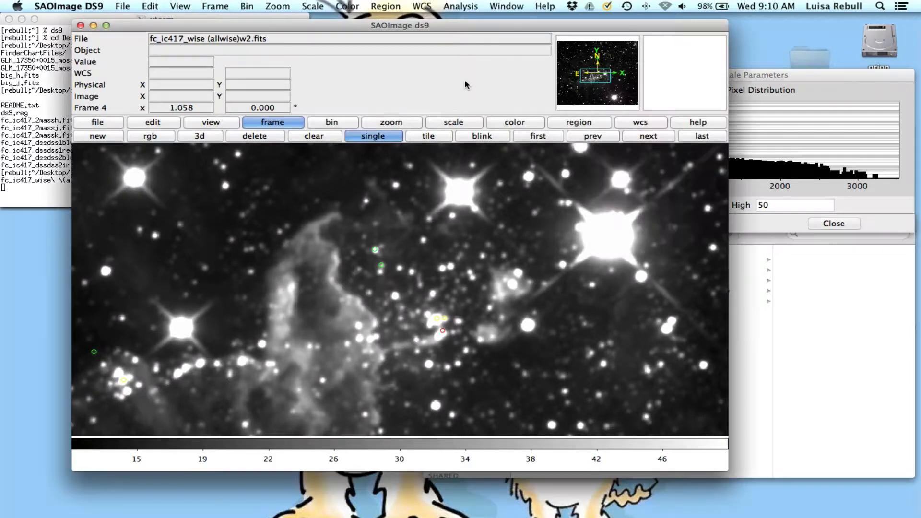
Return to the I1 mosaic, centre it near the pair of green circles, and zoom in to 1.846.
click(645, 138)
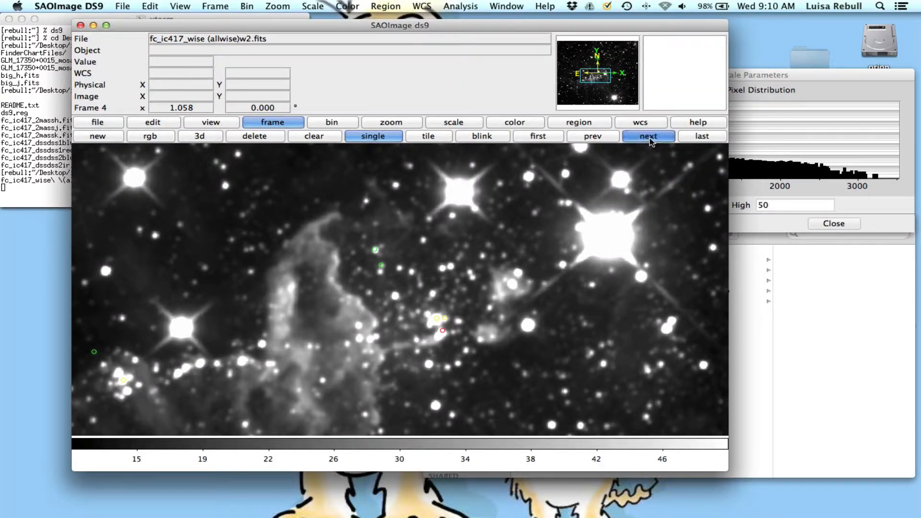
middle_click(379, 258)
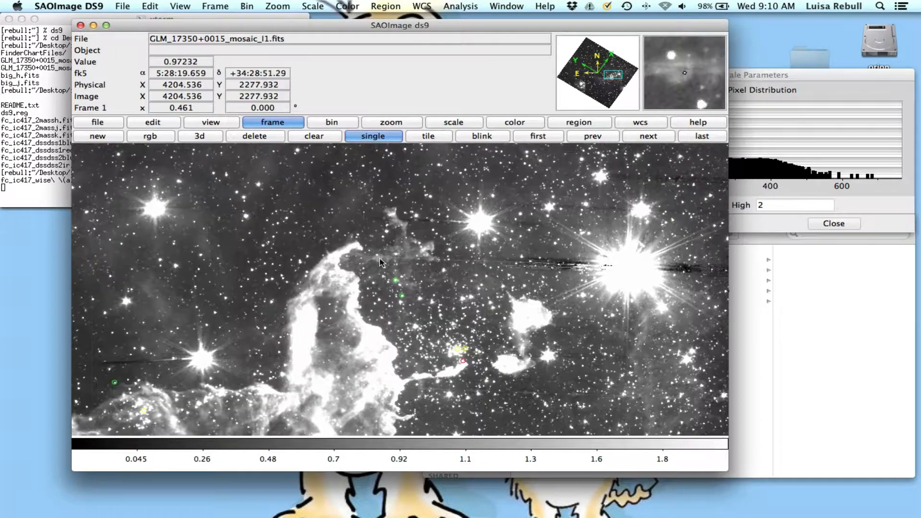
click(391, 122)
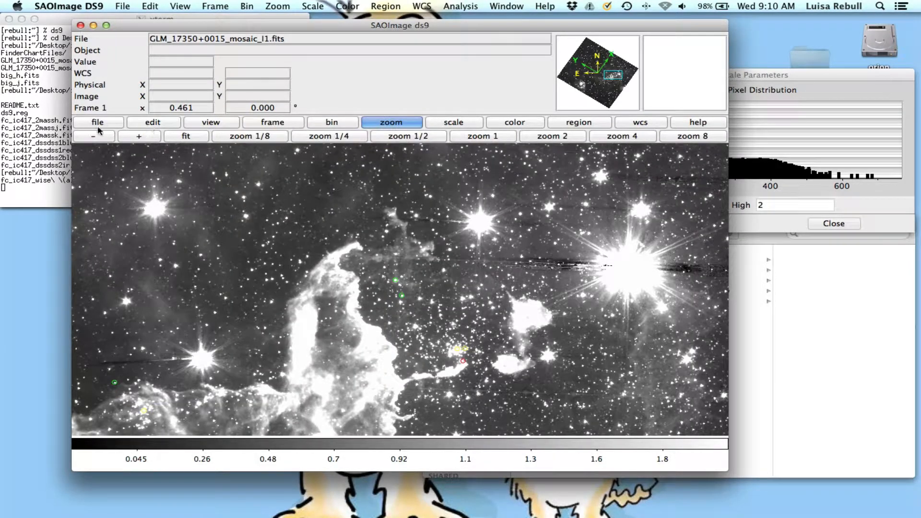
click(131, 137)
click(130, 137)
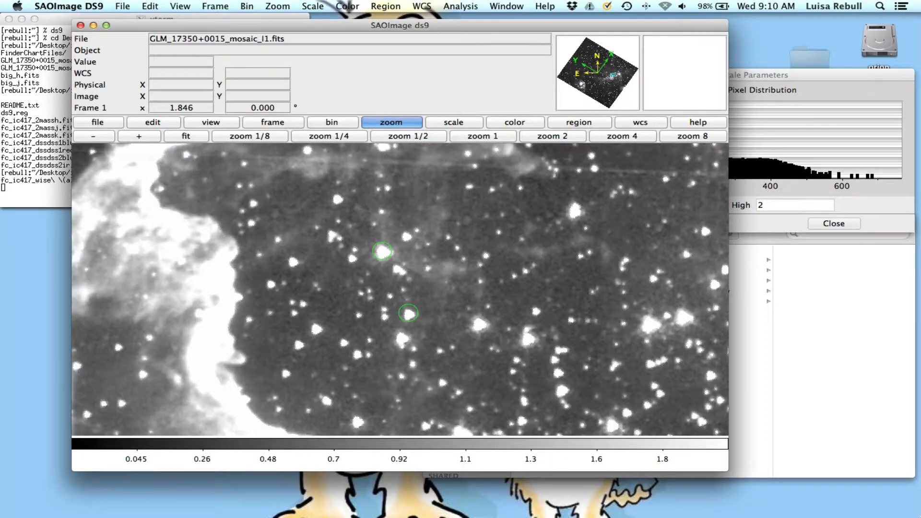
Switch to Chrome, highlight 5:28:17.12, arrange the Q3.3 worksheet beside the ds9 window, and centre the I1 image between the two green circles.
click(872, 506)
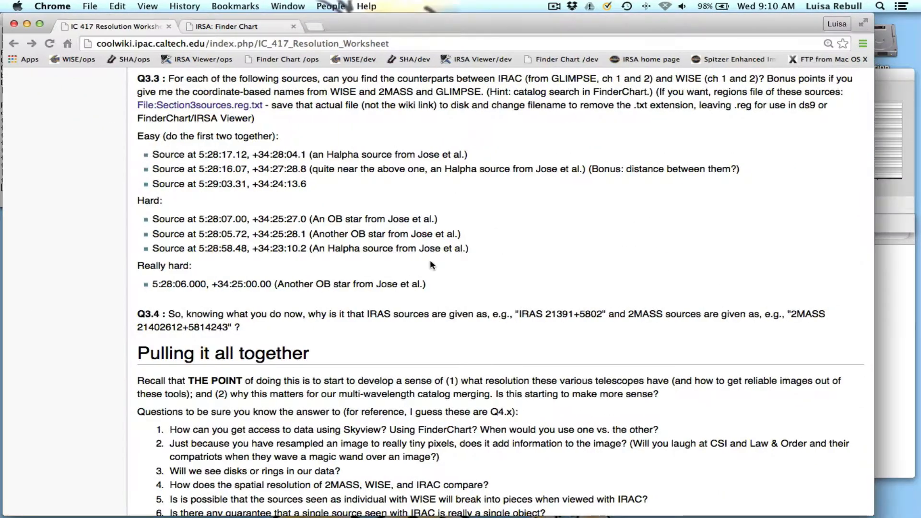
drag(199, 155, 248, 155)
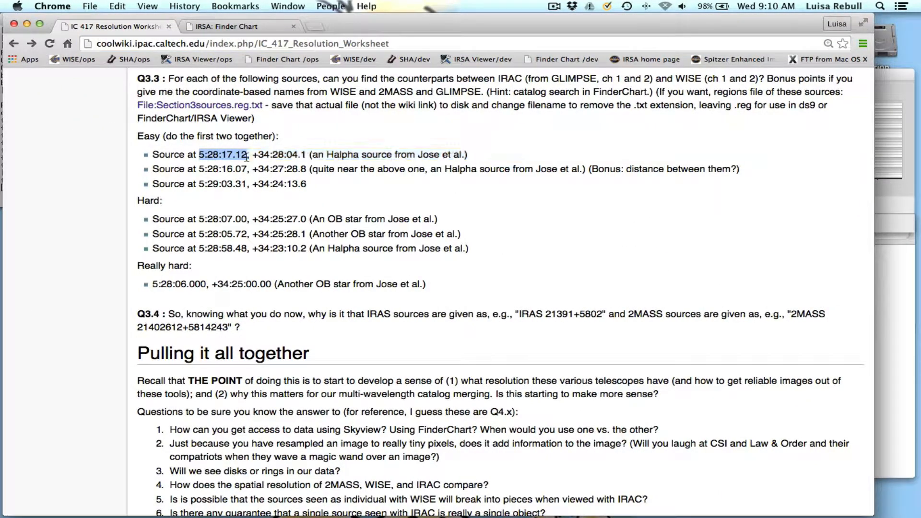
drag(305, 20, 873, 42)
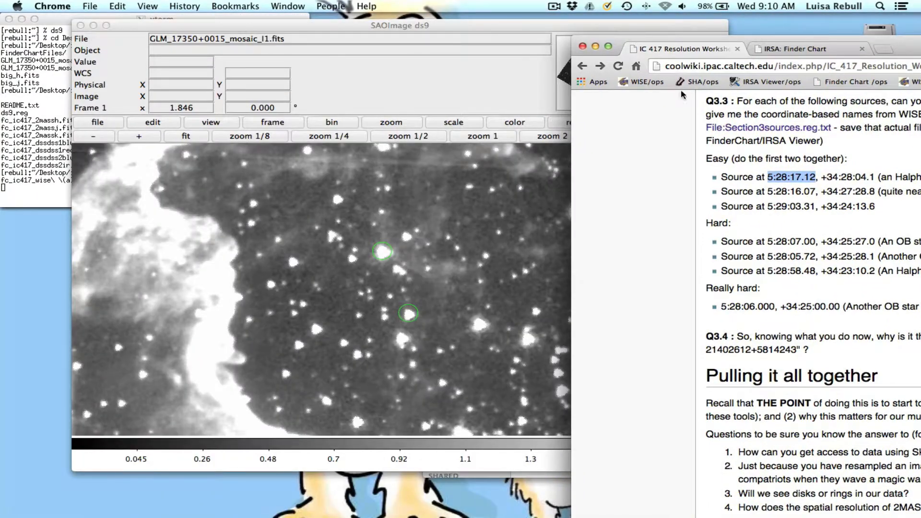
drag(388, 29, 336, 24)
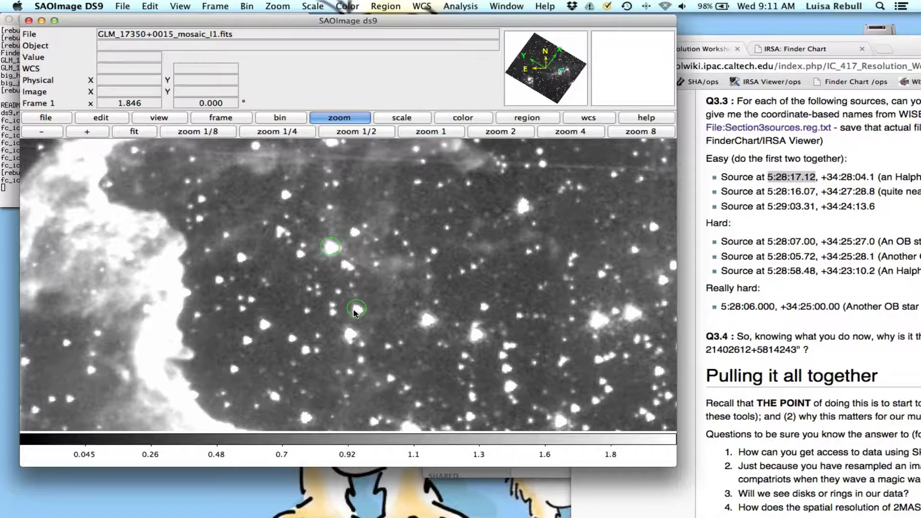
middle_click(347, 274)
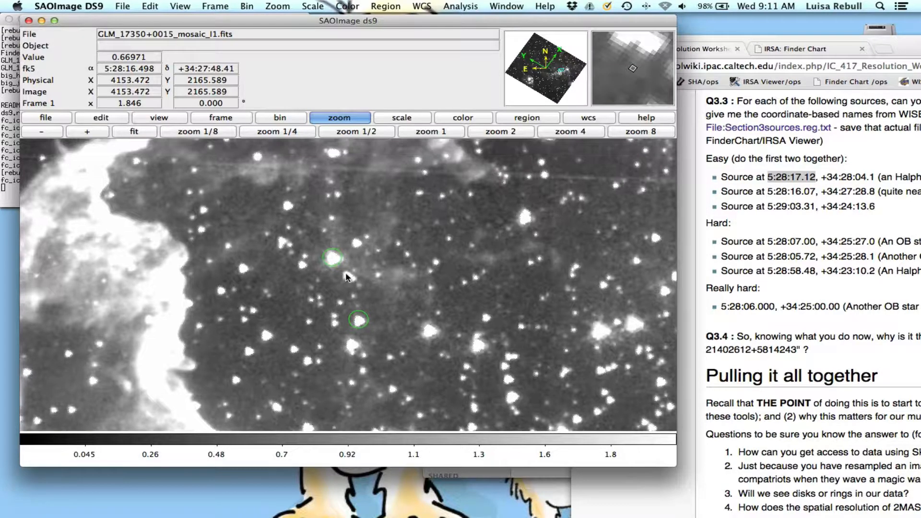
Recentre the I1 mosaic between the two green circles, match all frames to it by WCS, and display them tiled.
middle_click(347, 294)
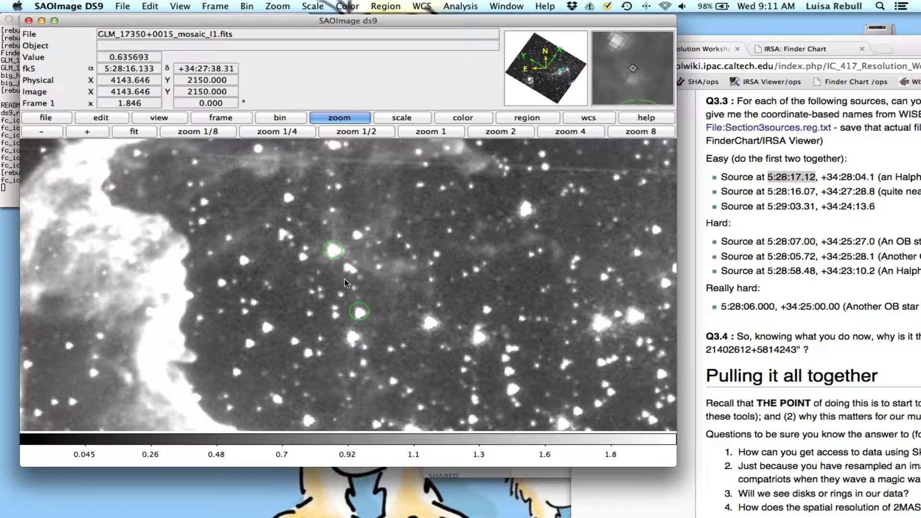
click(270, 6)
mouse_move(216, 6)
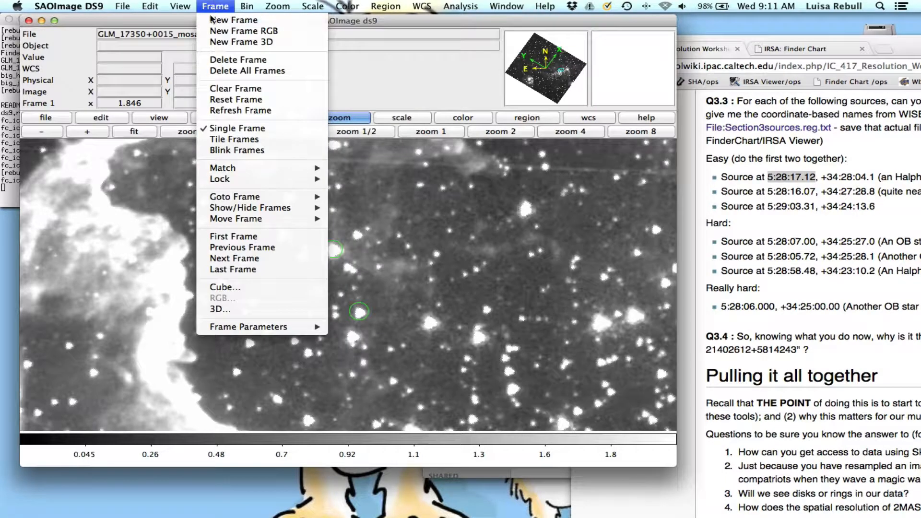
mouse_move(283, 168)
mouse_move(384, 168)
click(439, 167)
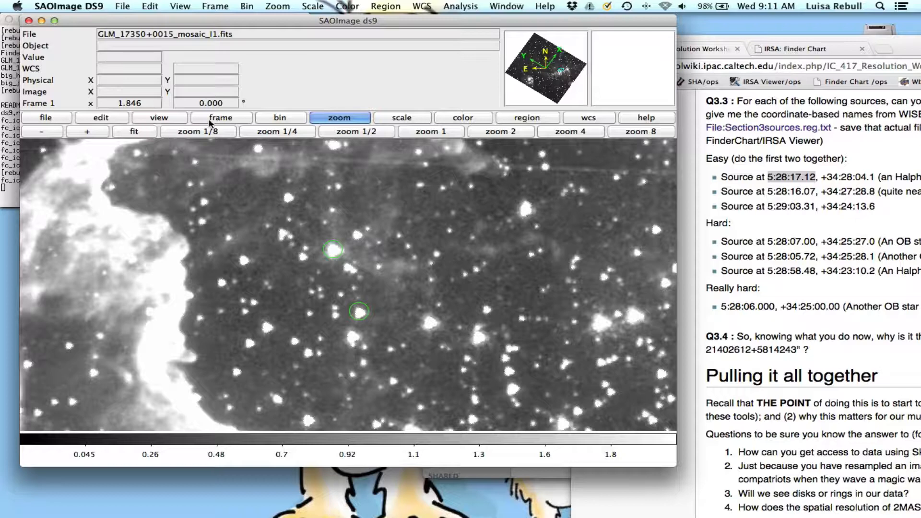
click(221, 118)
click(379, 132)
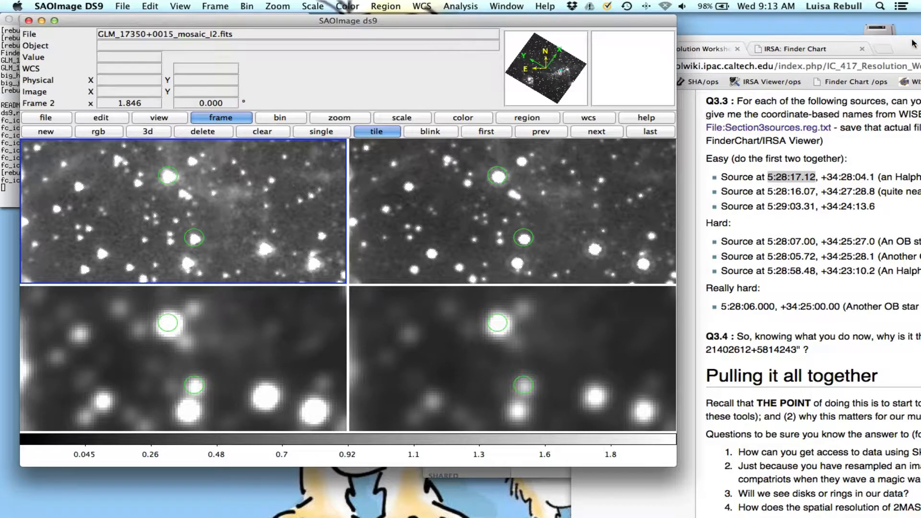
Bring the worksheet forward to read the Q3.3 source list and bonus question, and return to the tiled ds9 frames.
drag(915, 43, 567, 36)
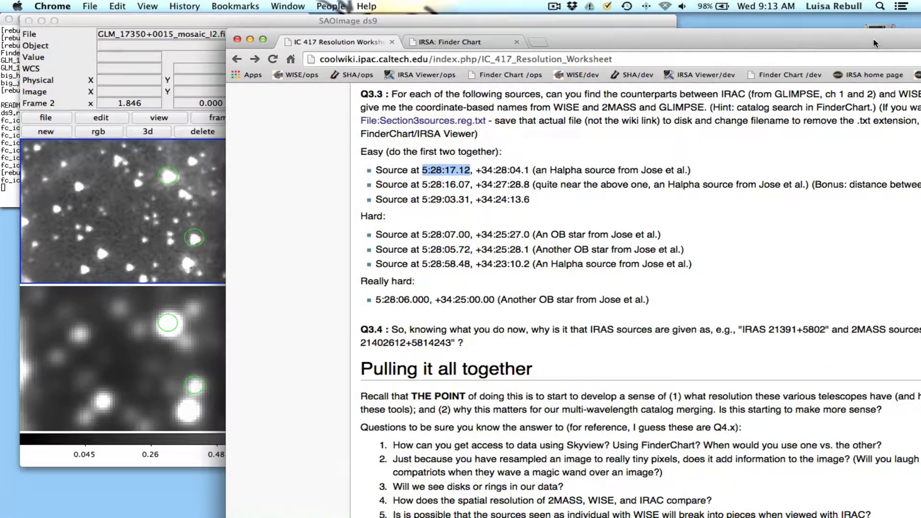
drag(874, 40, 756, 38)
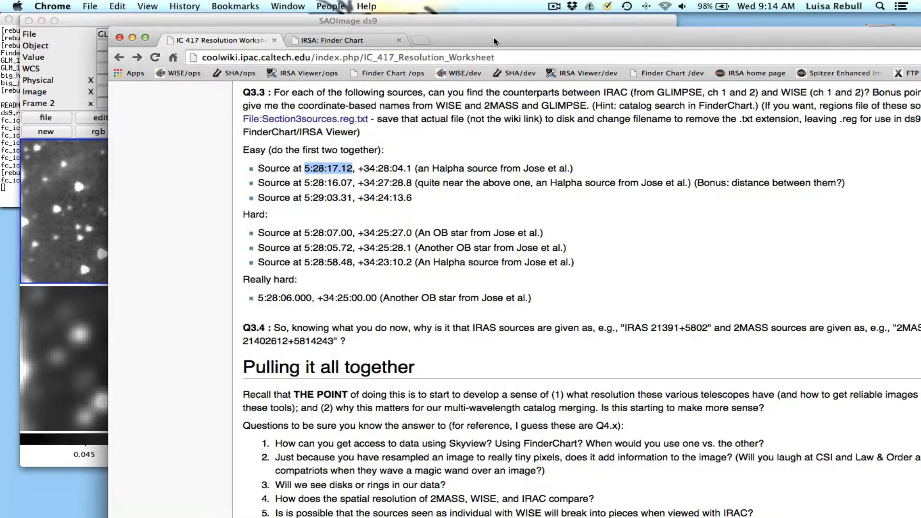
drag(494, 38, 842, 29)
click(386, 96)
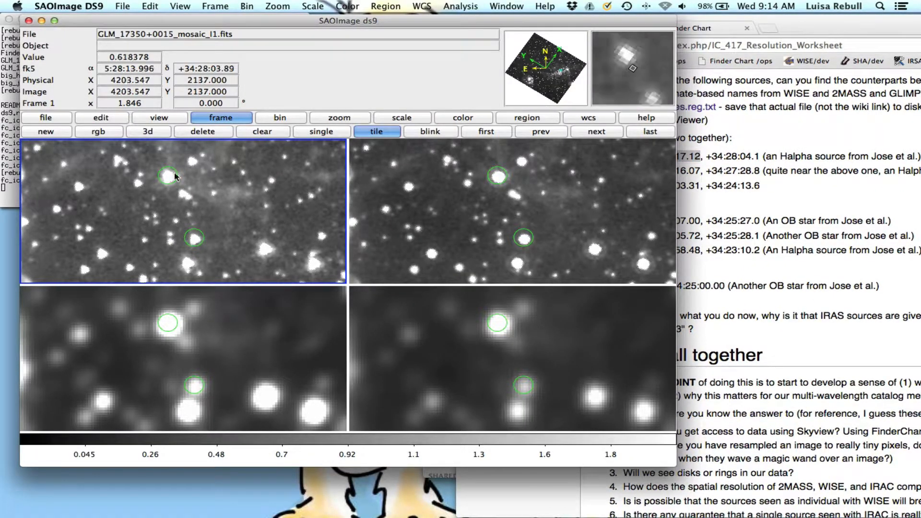
Add a new frame, load big_k.fits from the packet folder into it, and switch to single-frame display.
click(56, 132)
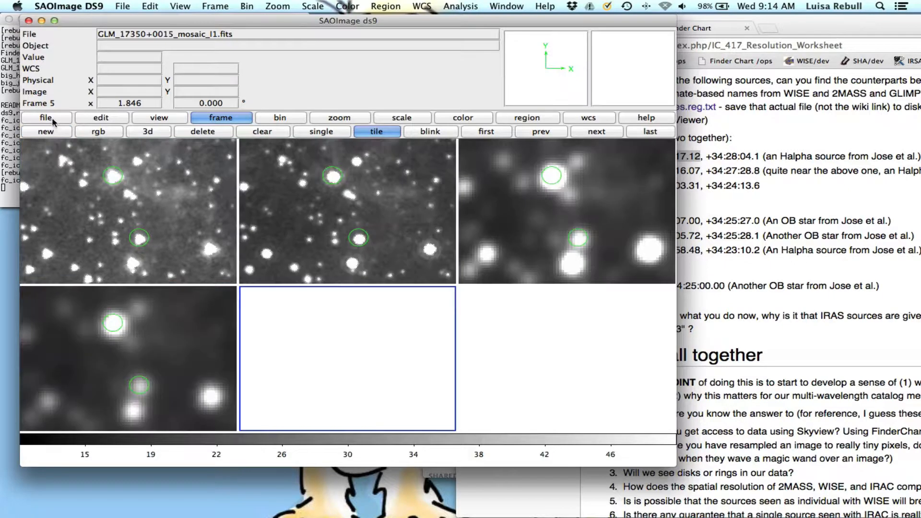
click(54, 120)
click(72, 132)
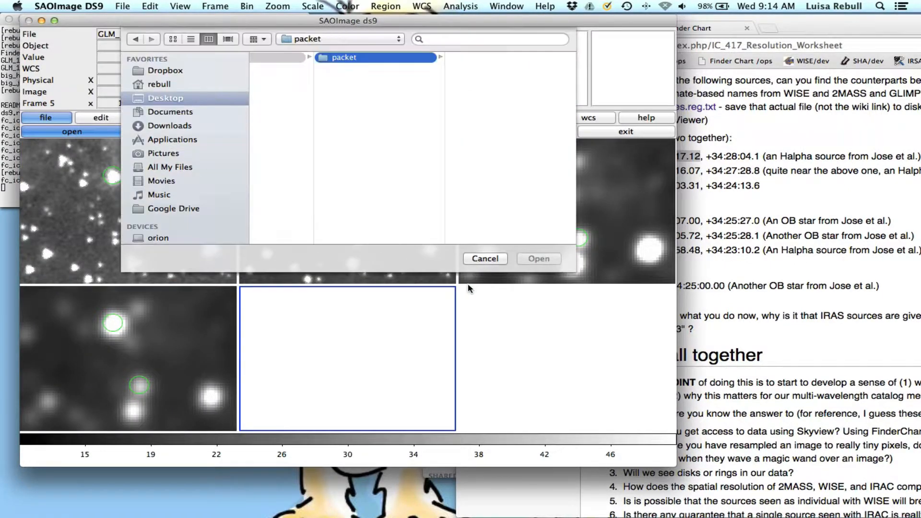
double_click(495, 78)
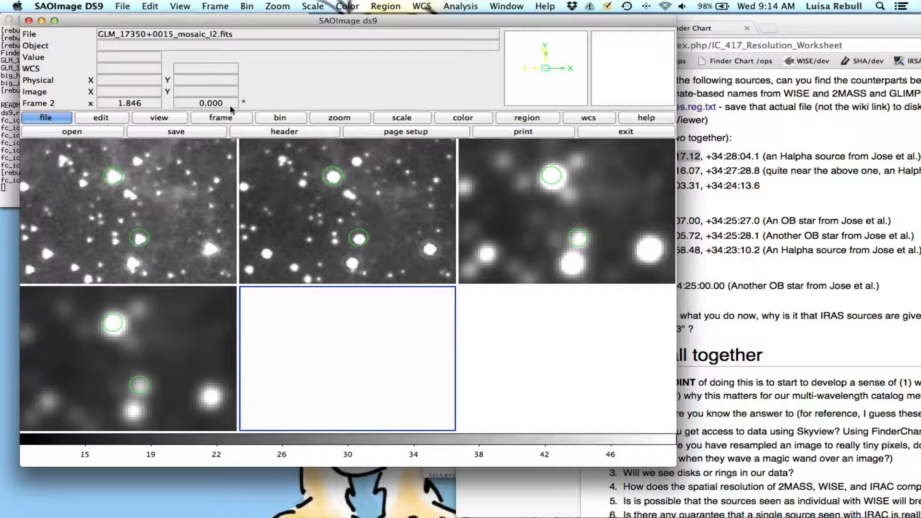
click(219, 118)
click(308, 134)
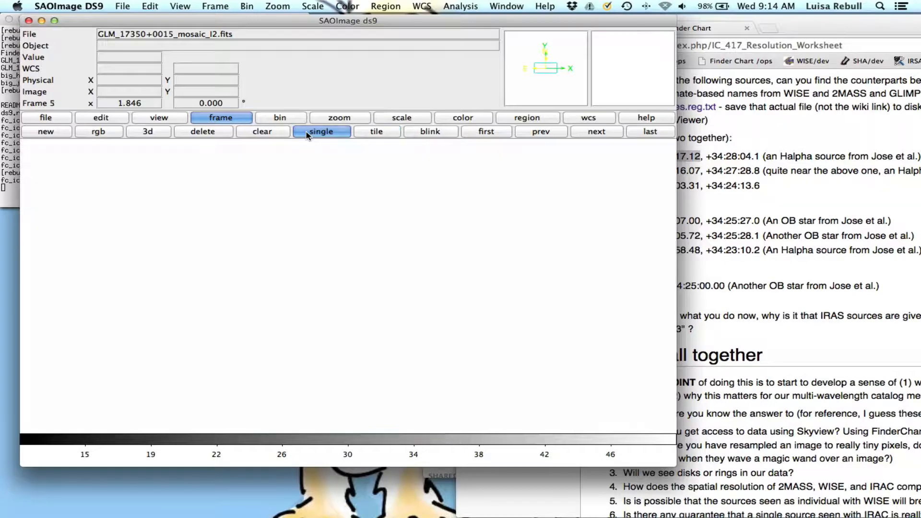
click(59, 119)
click(63, 135)
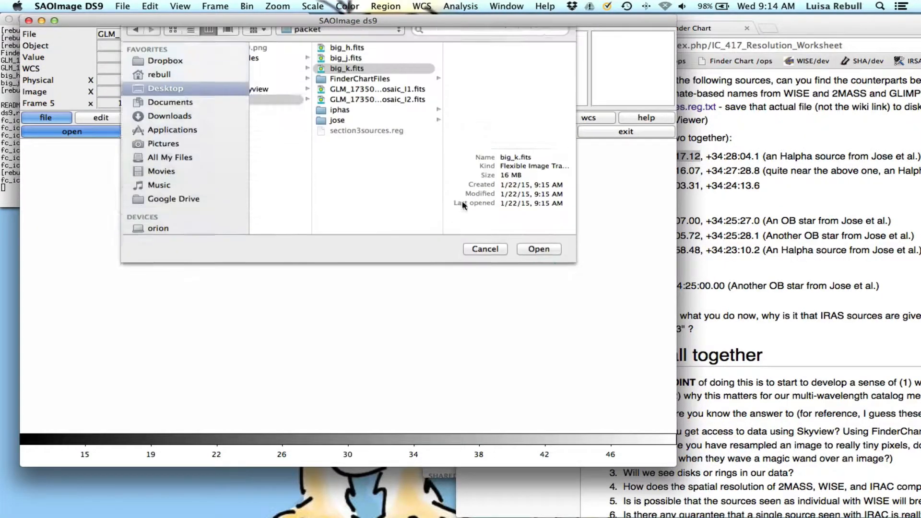
double_click(367, 79)
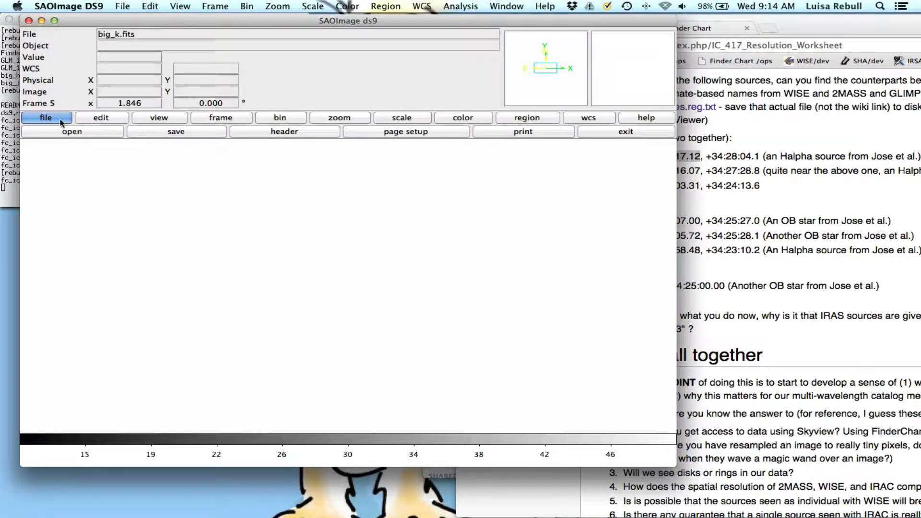
Go to the I1 mosaic frame and match the other frames to it by WCS, including the big_k.fits frame.
click(226, 120)
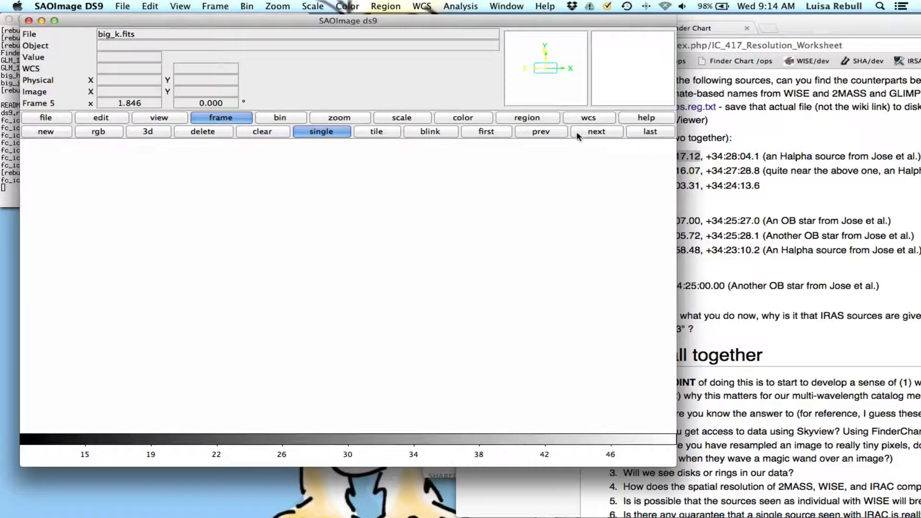
click(588, 133)
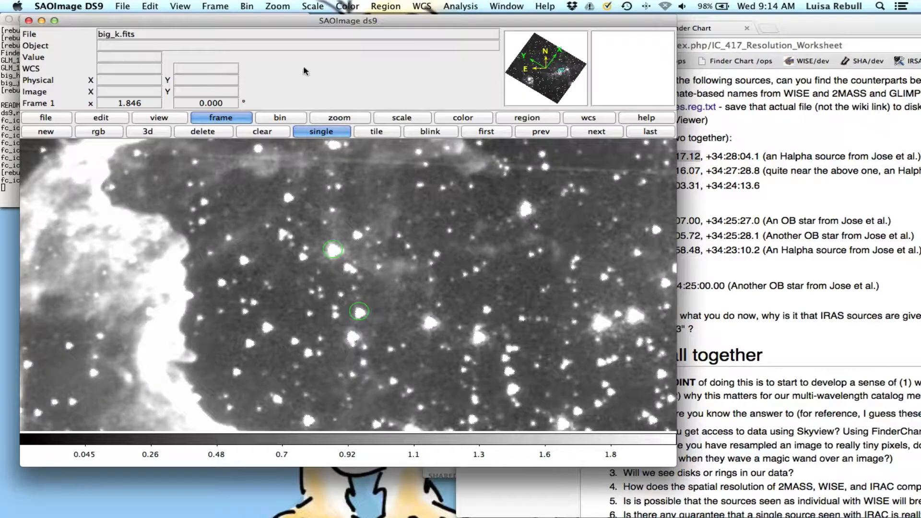
click(221, 5)
mouse_move(264, 169)
mouse_move(348, 168)
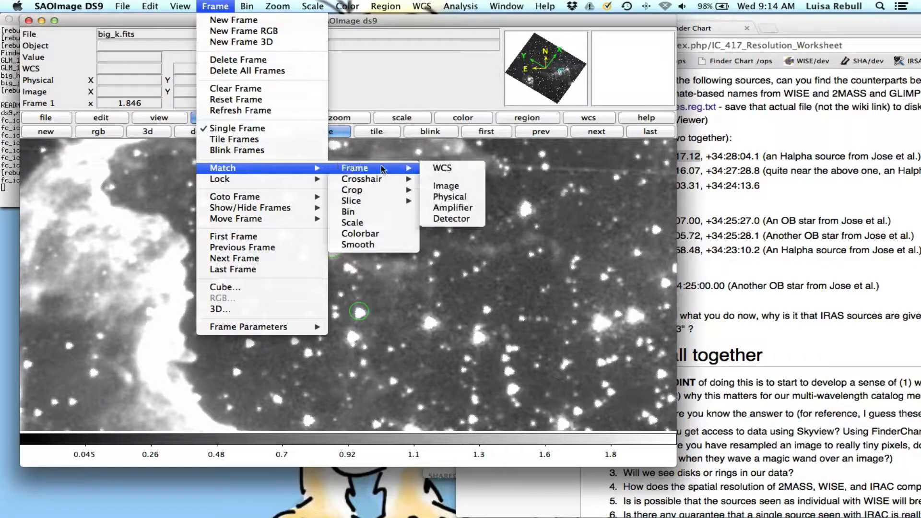
click(445, 166)
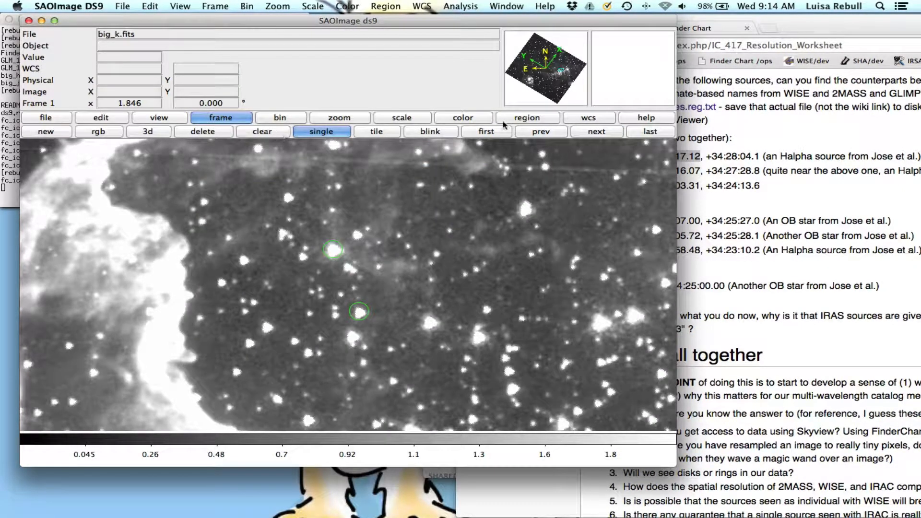
Step through the I2, WISE and big_k.fits frames and back to I1, comparing the two circled sources.
click(598, 132)
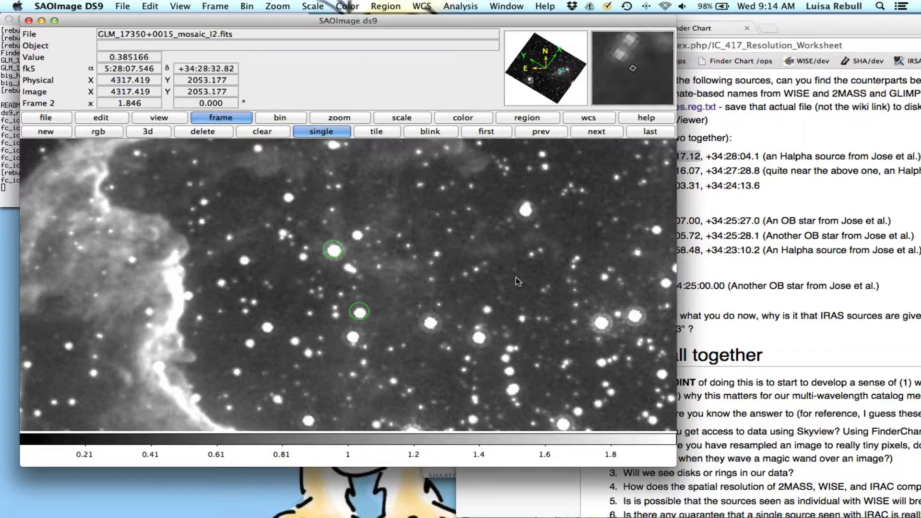
click(600, 137)
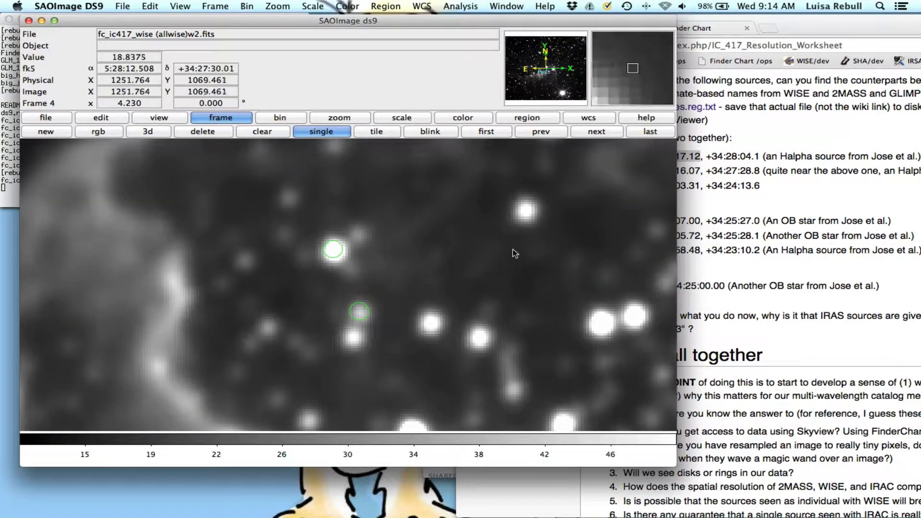
double_click(597, 132)
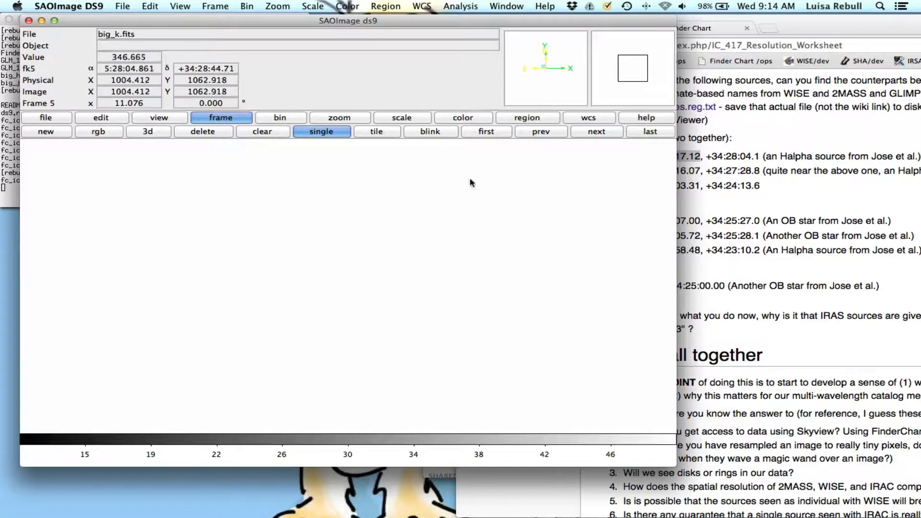
click(597, 131)
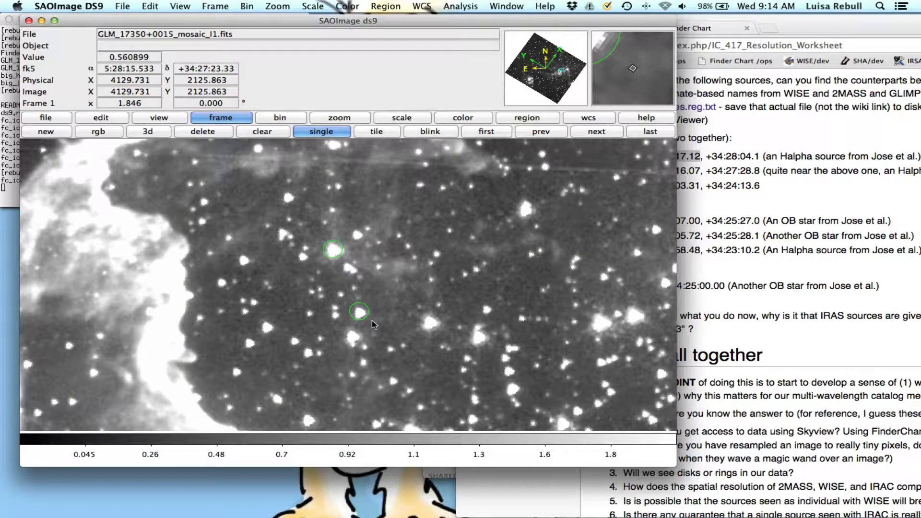
Switch to Chrome and copy the first Q3.3 source's coordinates, 5:28:17.12, +34:28:04.1, from the worksheet.
click(825, 258)
click(657, 167)
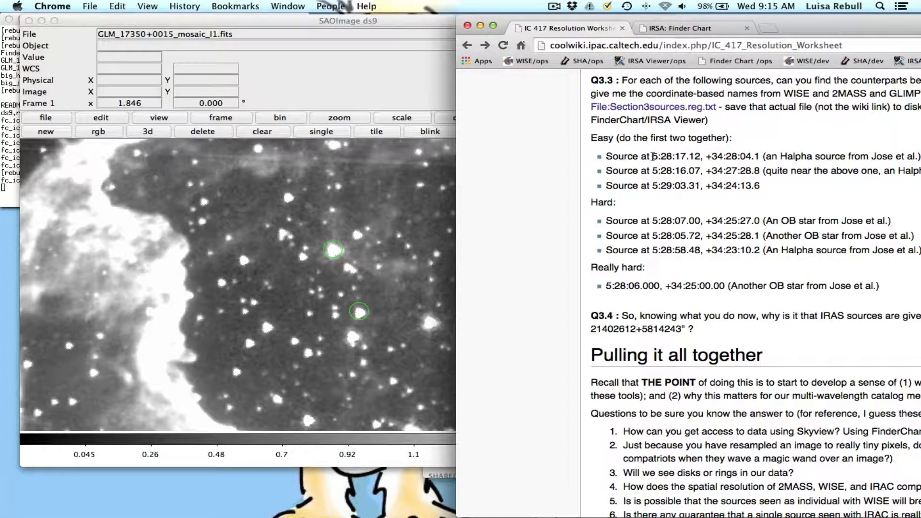
drag(653, 157, 763, 157)
key(super+c)
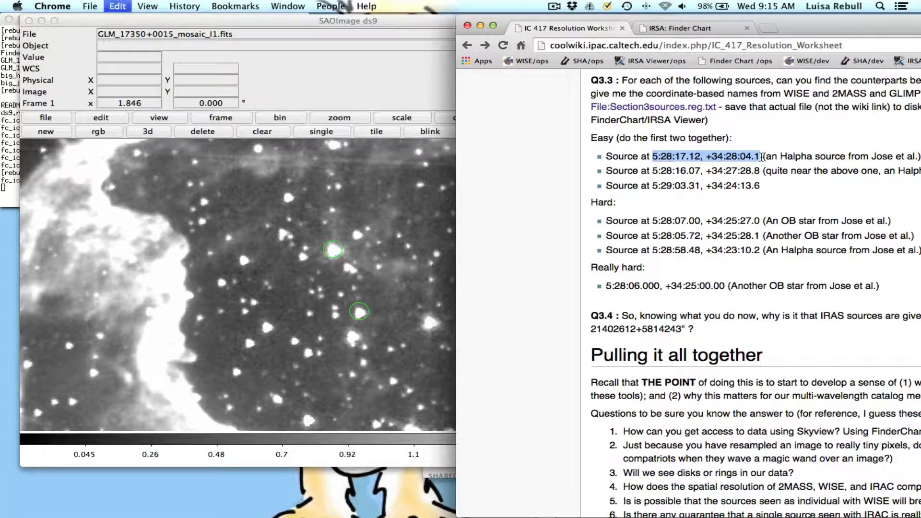
double_click(823, 24)
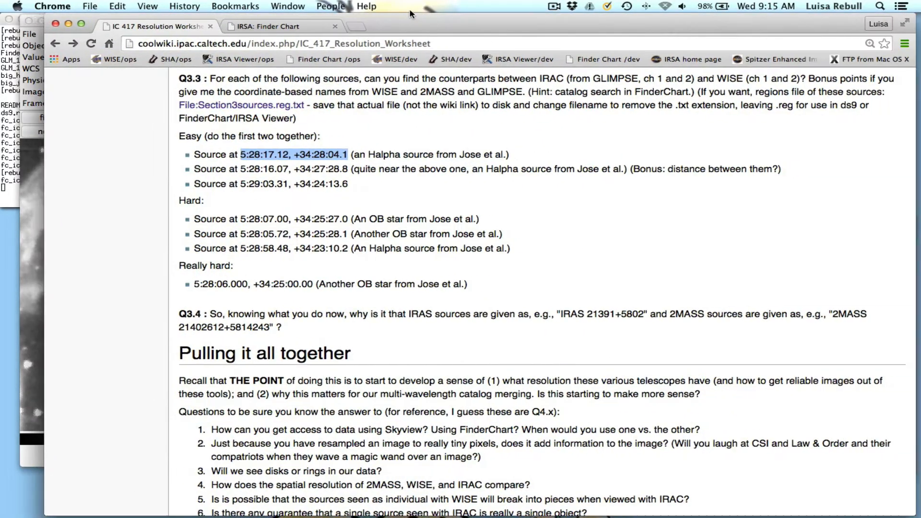
Paste the copied coordinates as the IRSA Finder Chart position and remove the comma, giving 5:28:17.12 +34:28:04.1.
click(269, 30)
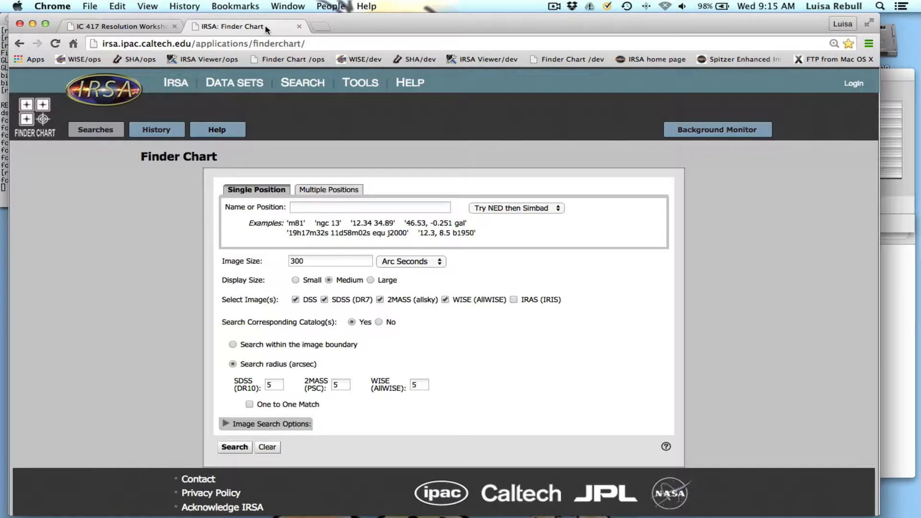
click(143, 30)
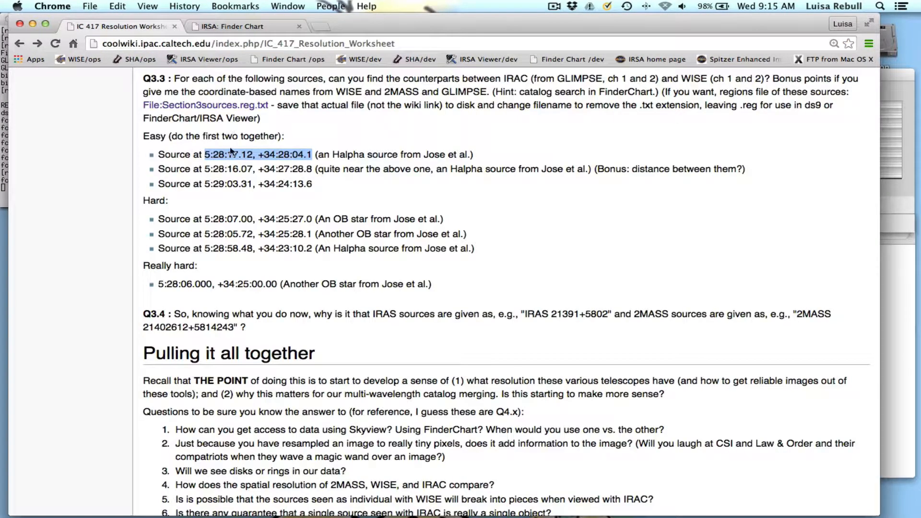
click(251, 28)
click(343, 207)
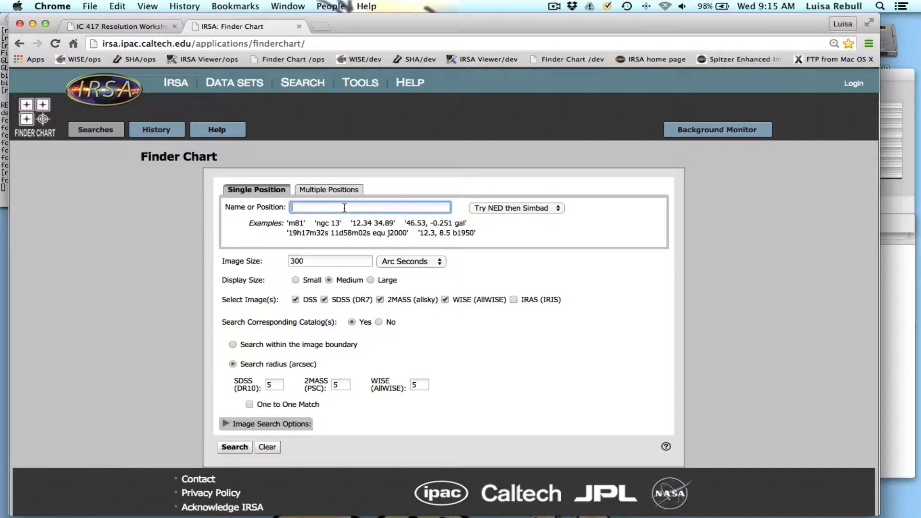
key(super+v)
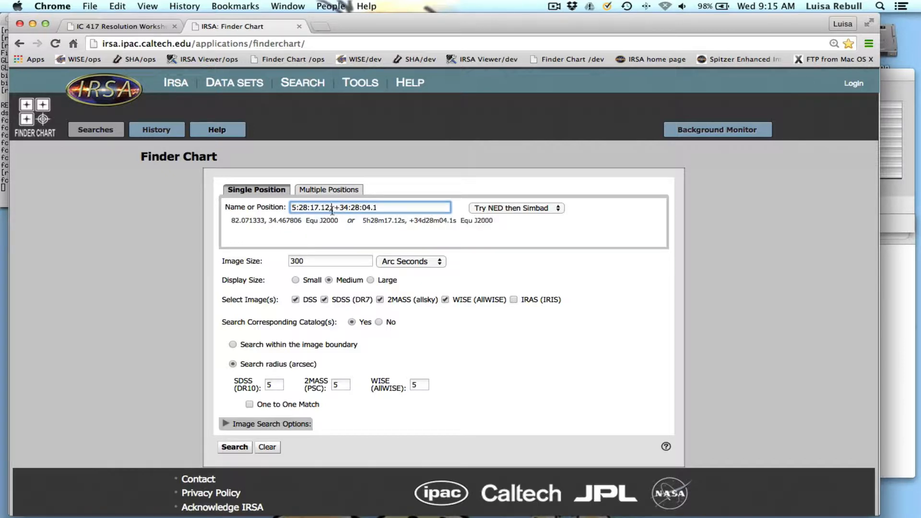
click(331, 210)
key(BackSpace)
Set the Finder Chart image size to 1 arc minute and exclude the SDSS (DR7) images.
click(400, 265)
click(307, 261)
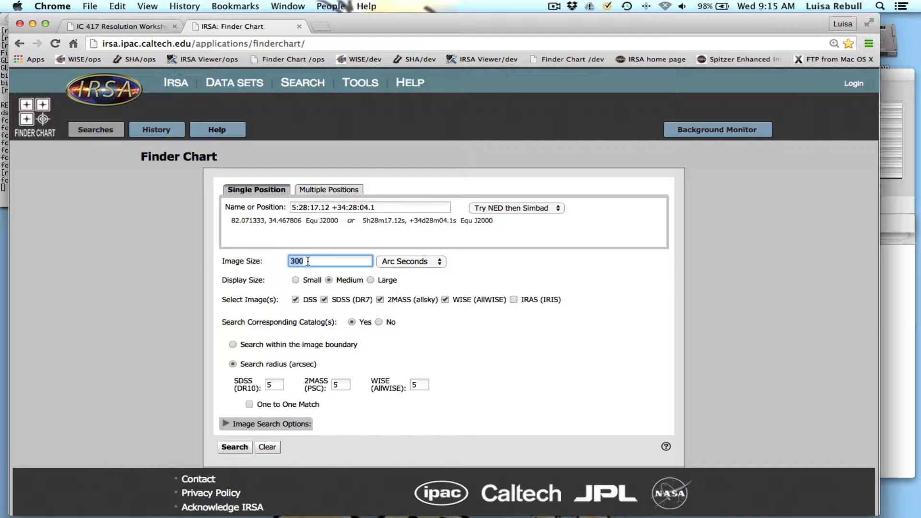
click(428, 262)
click(403, 247)
double_click(334, 263)
text(5)
click(325, 300)
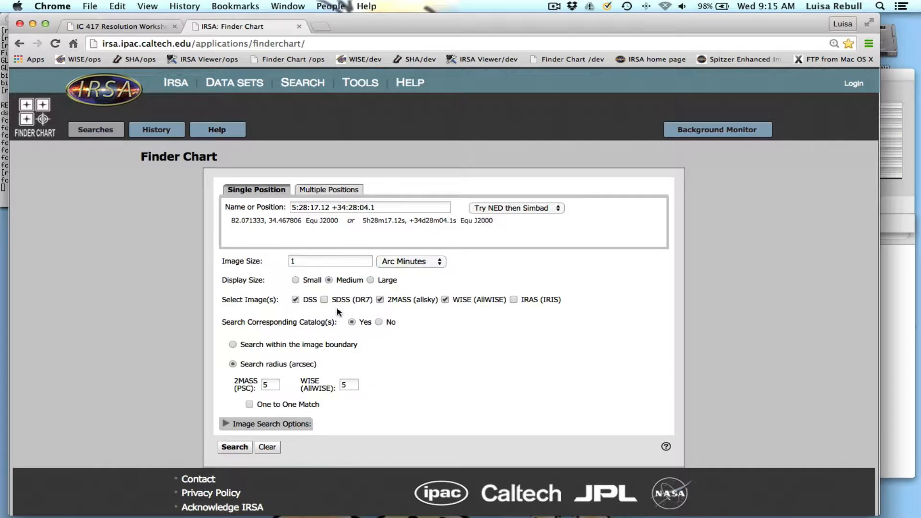
Run the Finder Chart search with the 2MASS and WISE catalog search radii kept at 5 arcsec.
scroll(432, 342, down, 1)
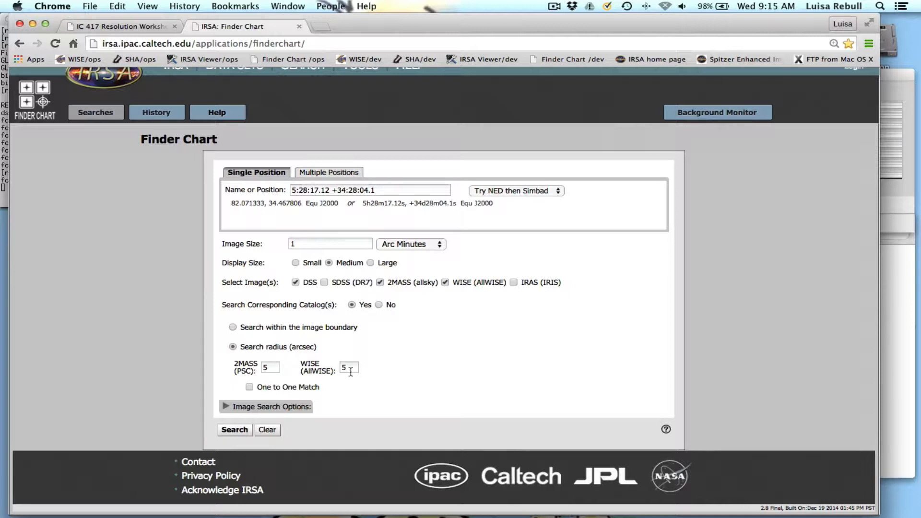
click(269, 368)
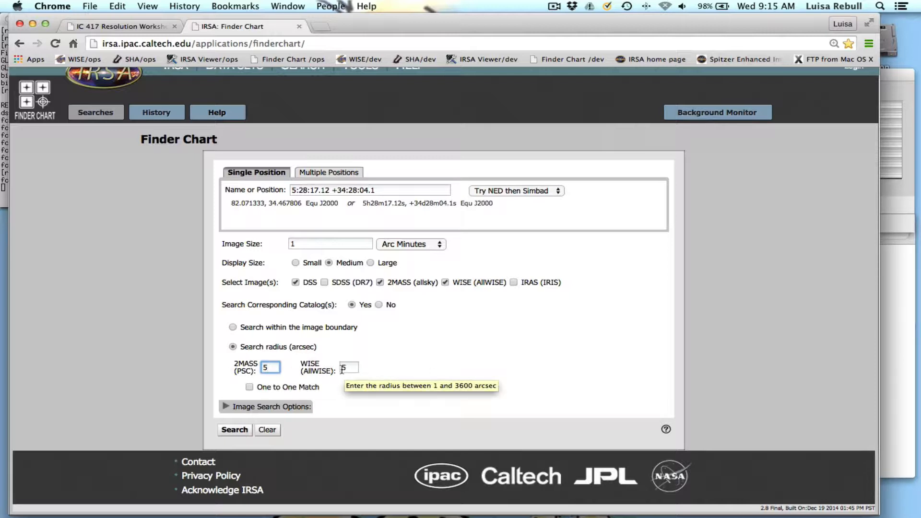
click(234, 430)
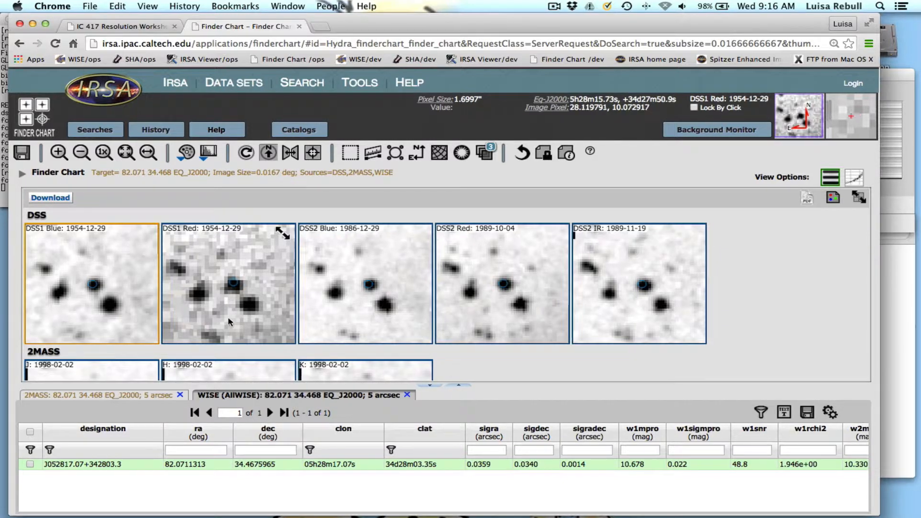
Compare the target source across the DSS, 2MASS and WISE images, and show its 2MASS catalog entry.
scroll(234, 320, down, 5)
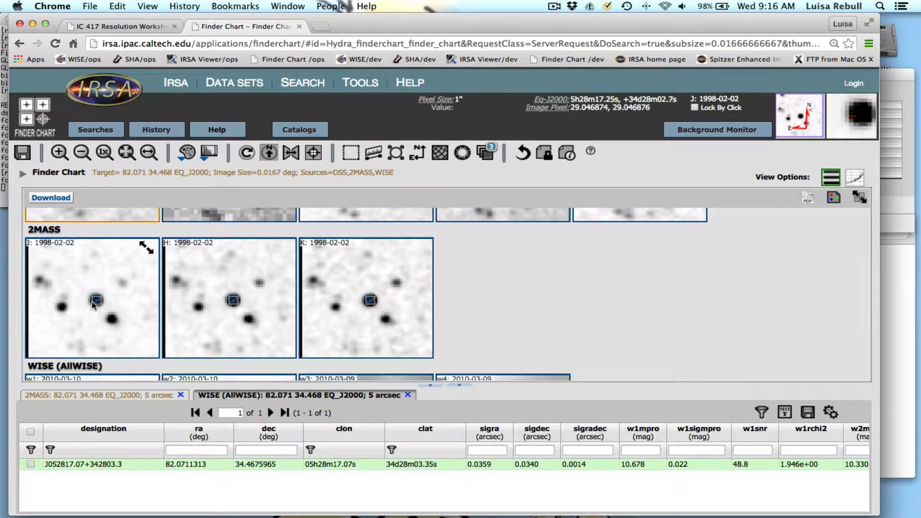
scroll(182, 321, down, 3)
scroll(183, 320, down, 2)
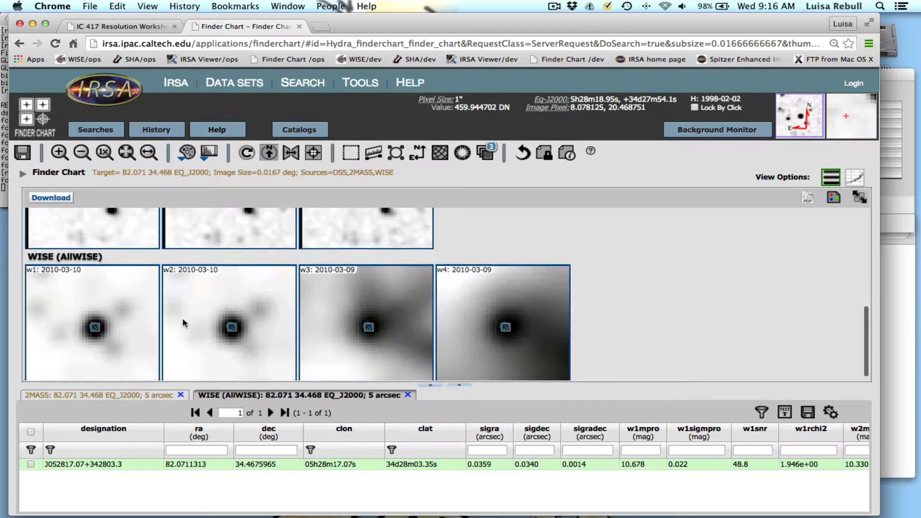
scroll(183, 320, up, 2)
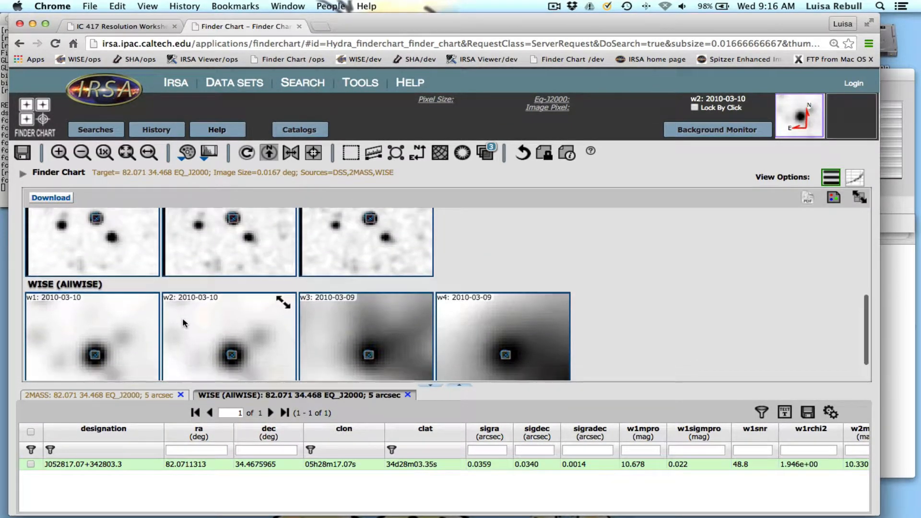
scroll(182, 318, up, 8)
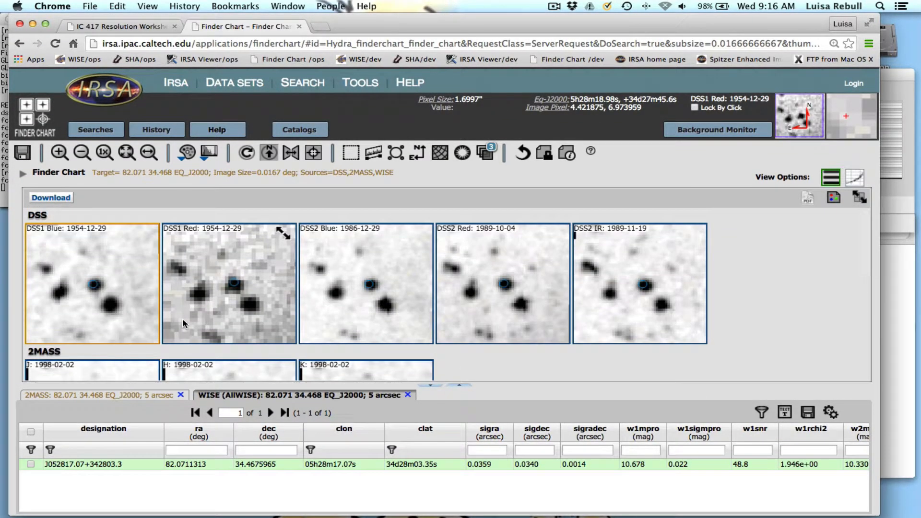
scroll(182, 318, down, 5)
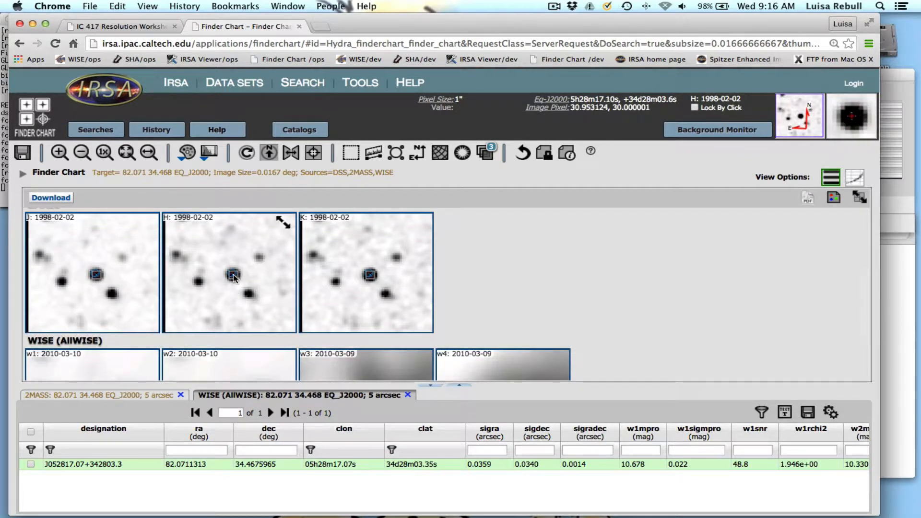
scroll(251, 281, up, 2)
scroll(248, 289, up, 1)
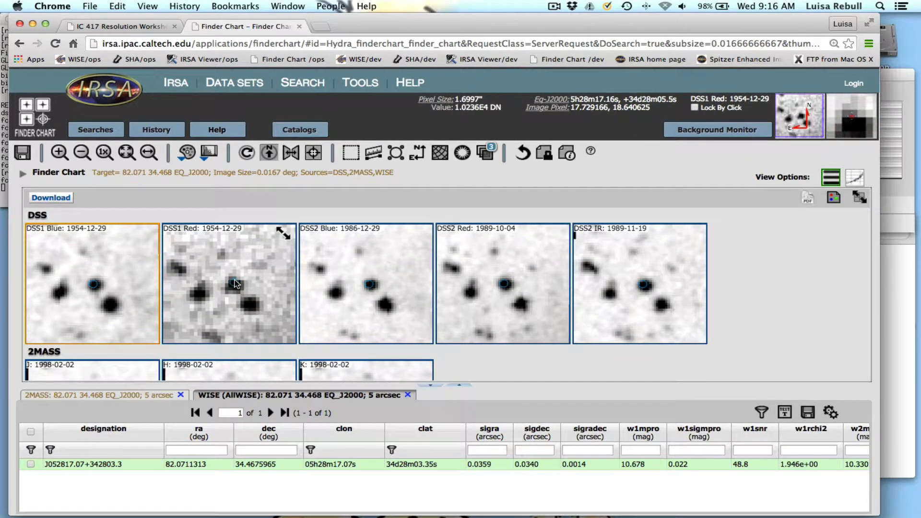
scroll(252, 307, down, 4)
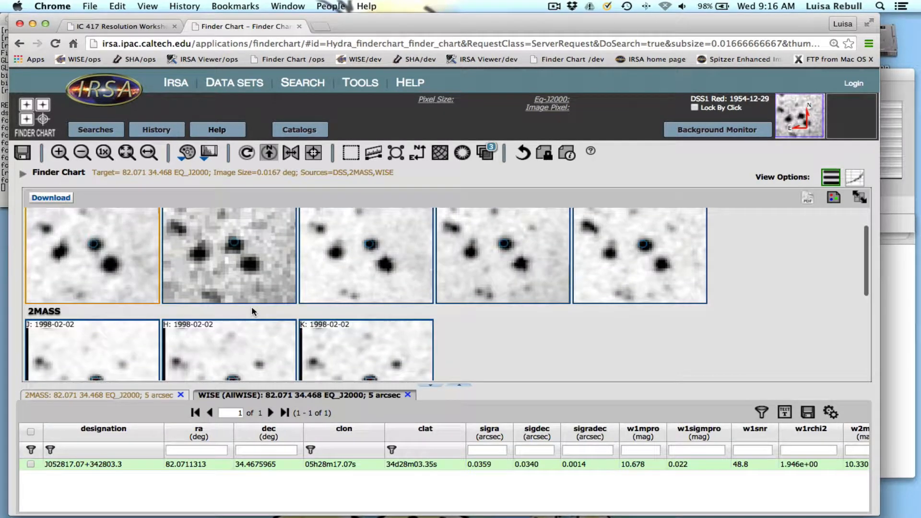
scroll(251, 306, down, 8)
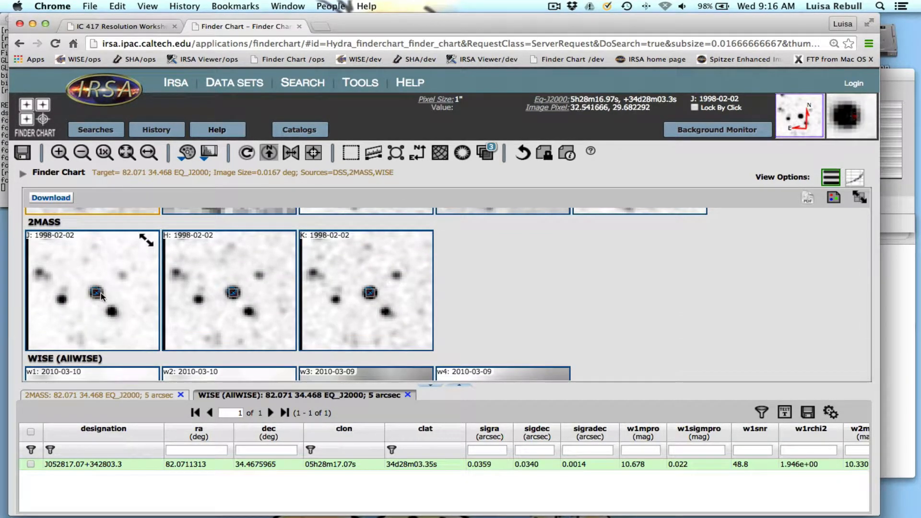
click(104, 399)
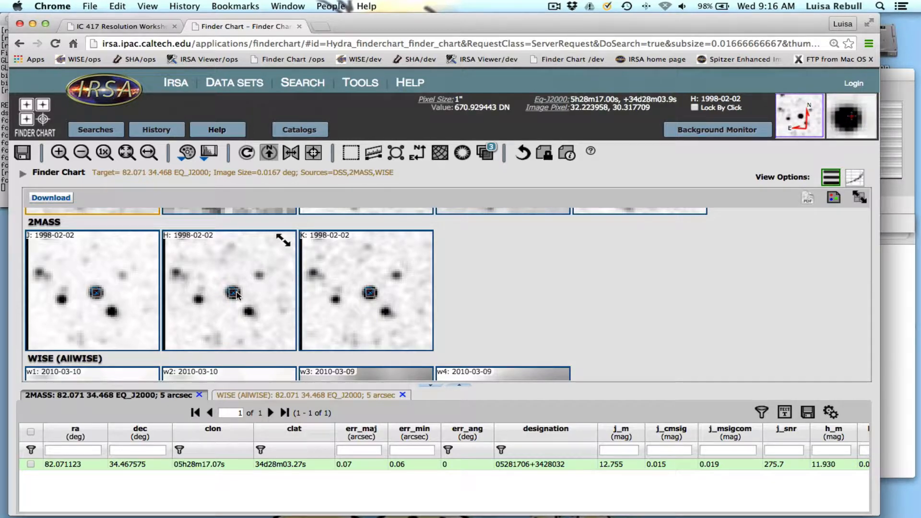
Rerun the Finder Chart search with both the 2MASS and WISE catalog search radii set to 15 arcsec.
click(104, 133)
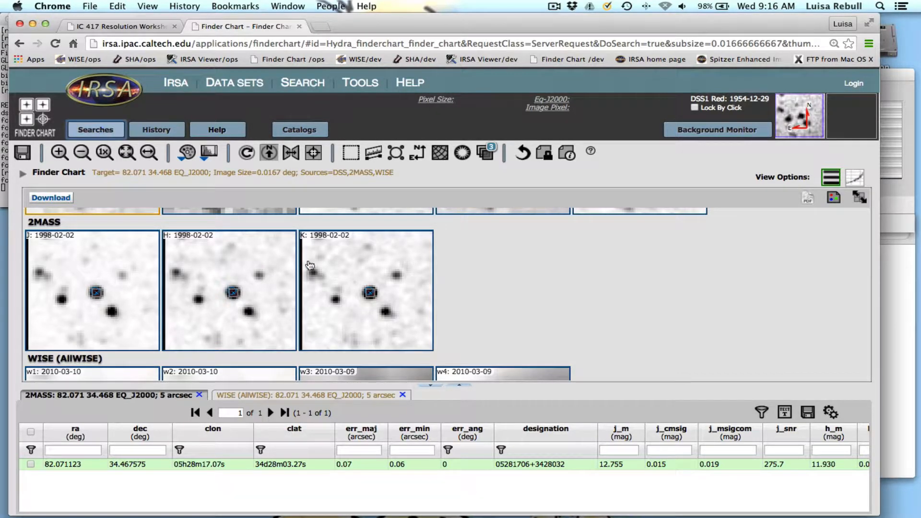
click(263, 385)
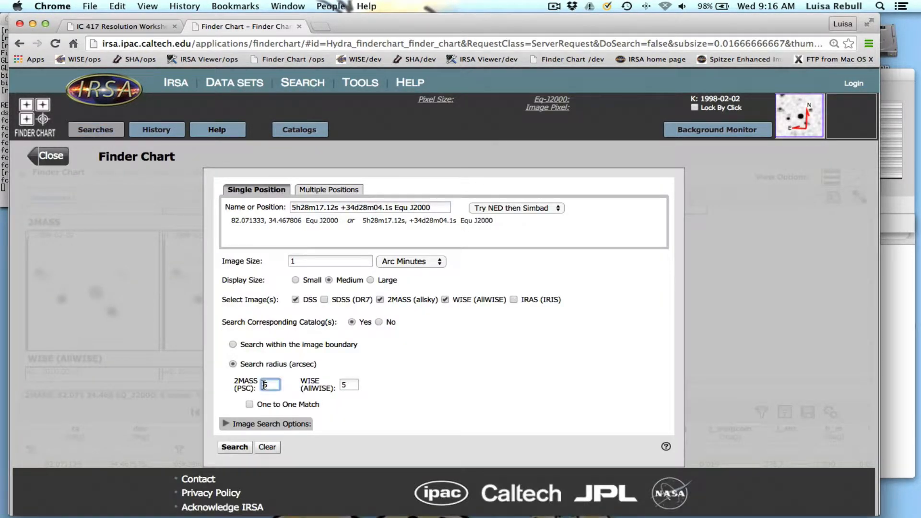
text(1)
click(341, 385)
text(1)
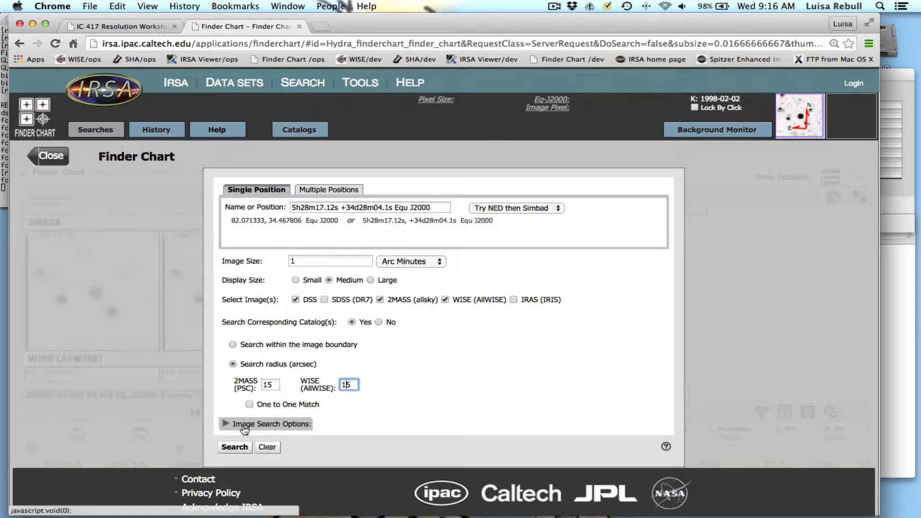
click(241, 449)
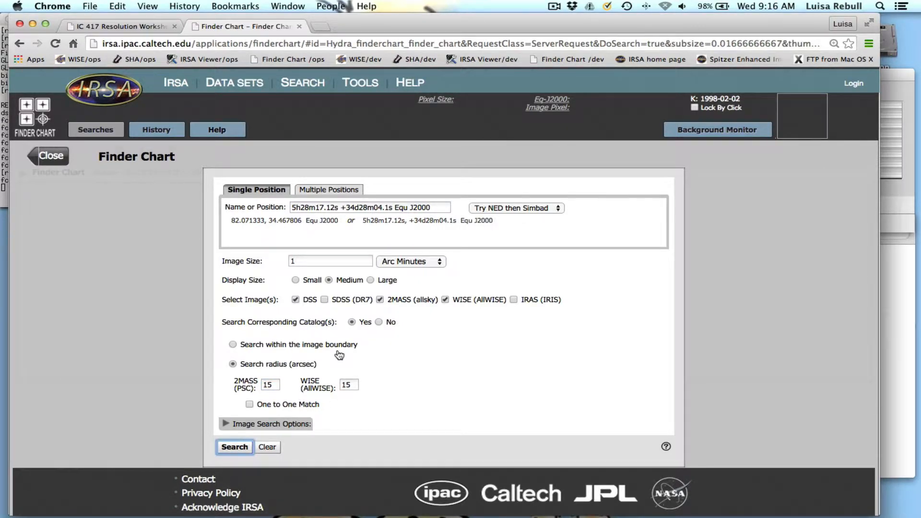
Show the 2MASS results and match each source marker in the J image to its catalog row, ending on the central source.
scroll(330, 344, down, 4)
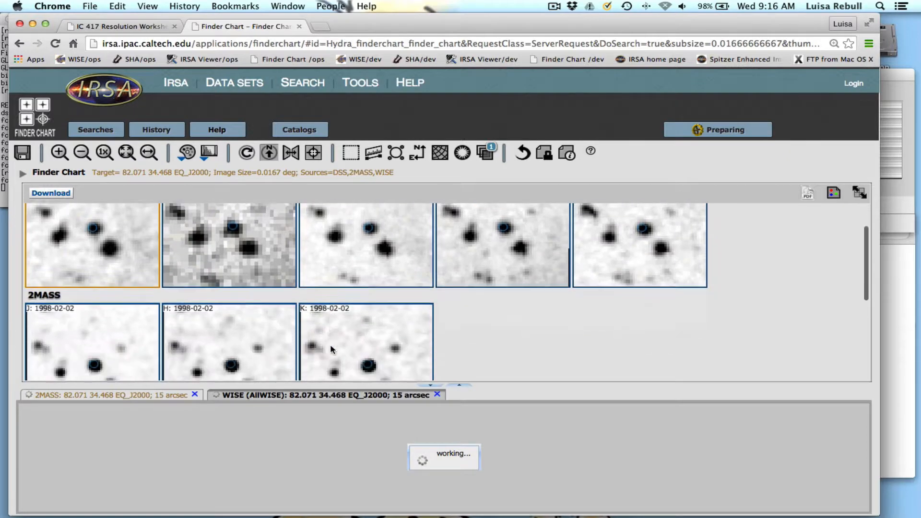
scroll(330, 345, down, 1)
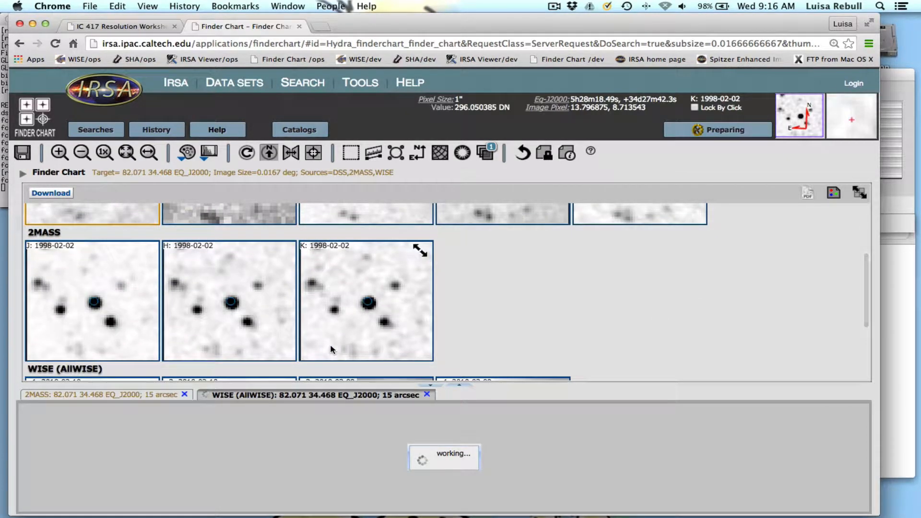
click(142, 398)
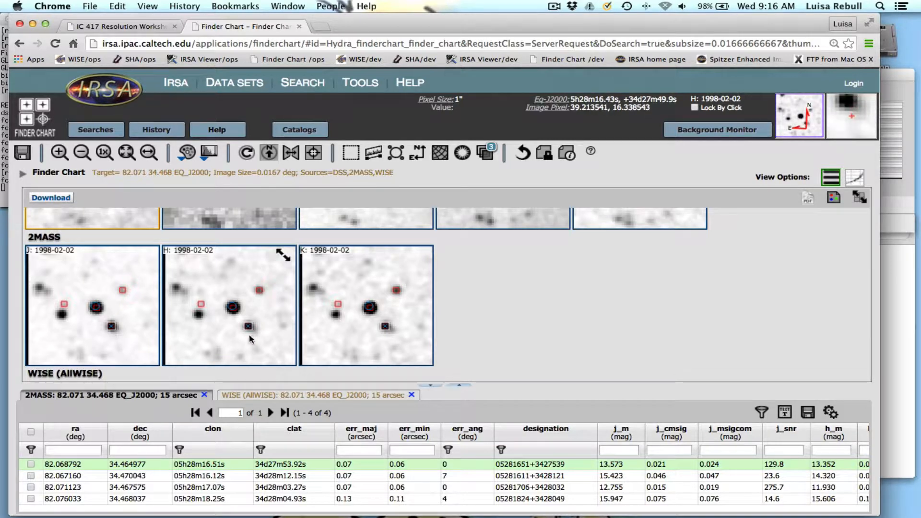
click(123, 290)
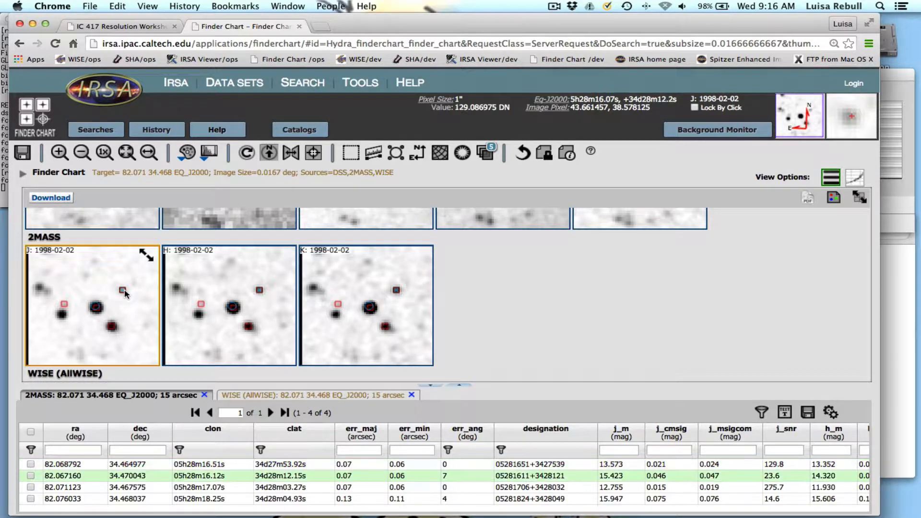
click(112, 327)
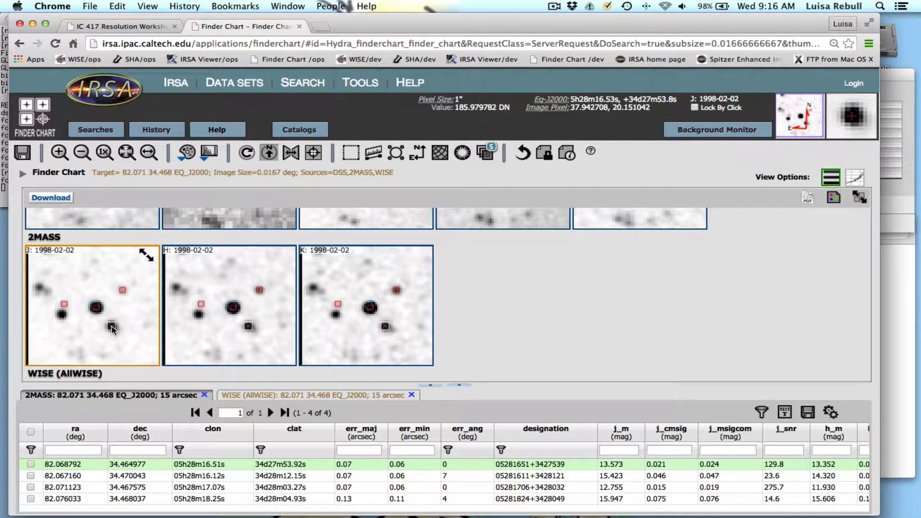
click(65, 305)
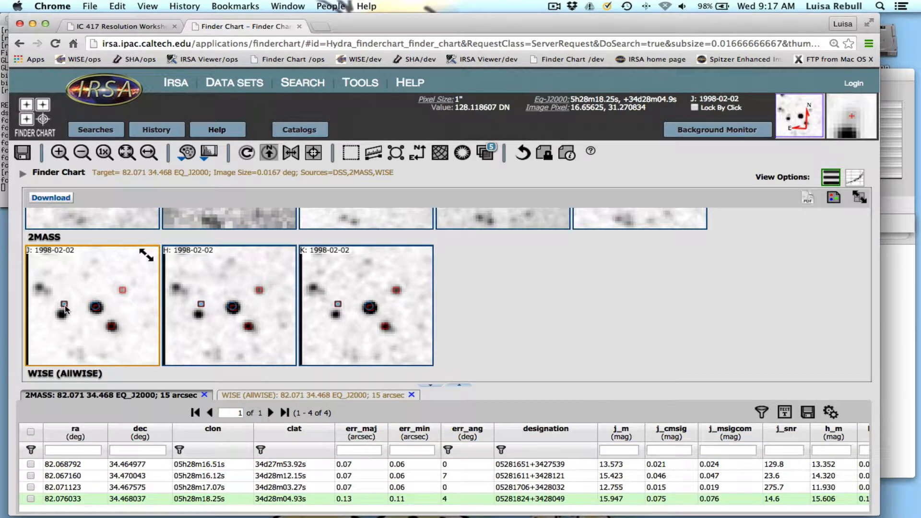
click(93, 310)
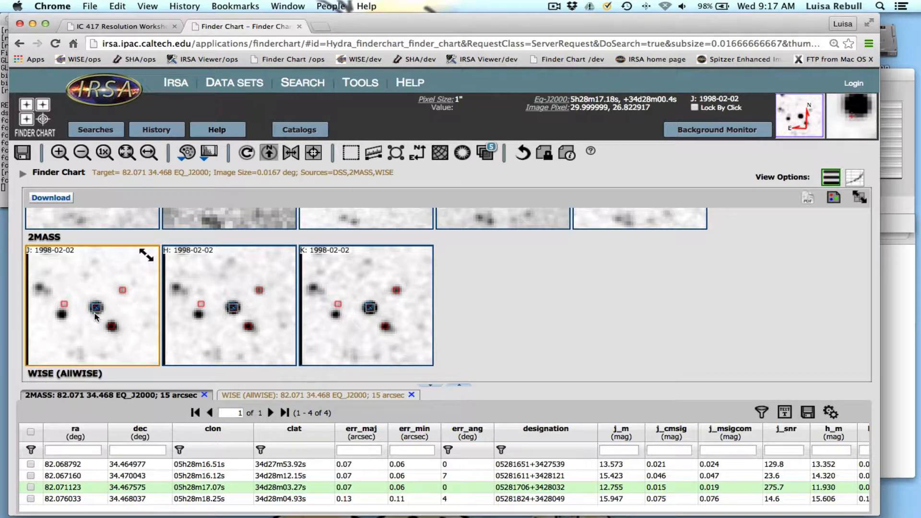
click(123, 291)
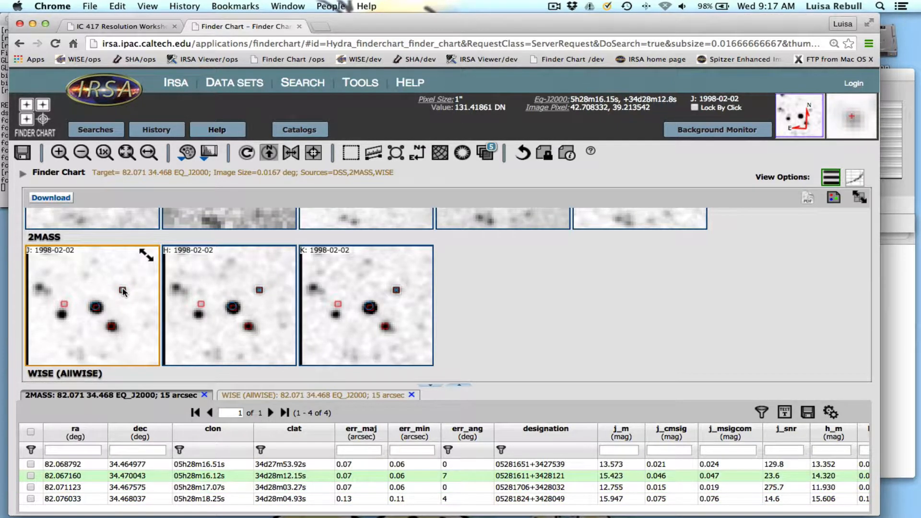
click(96, 308)
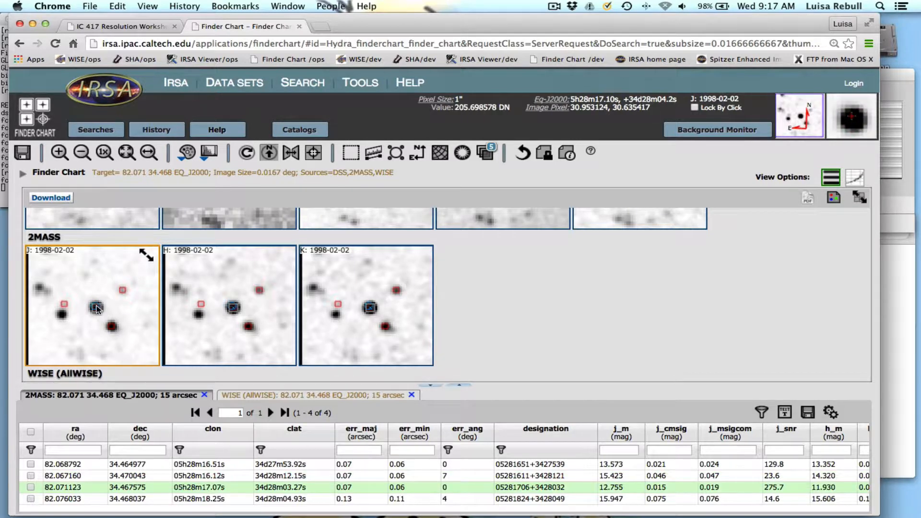
Select different 2MASS catalog rows to locate their sources in the images, then reselect the central source in the J image.
click(185, 464)
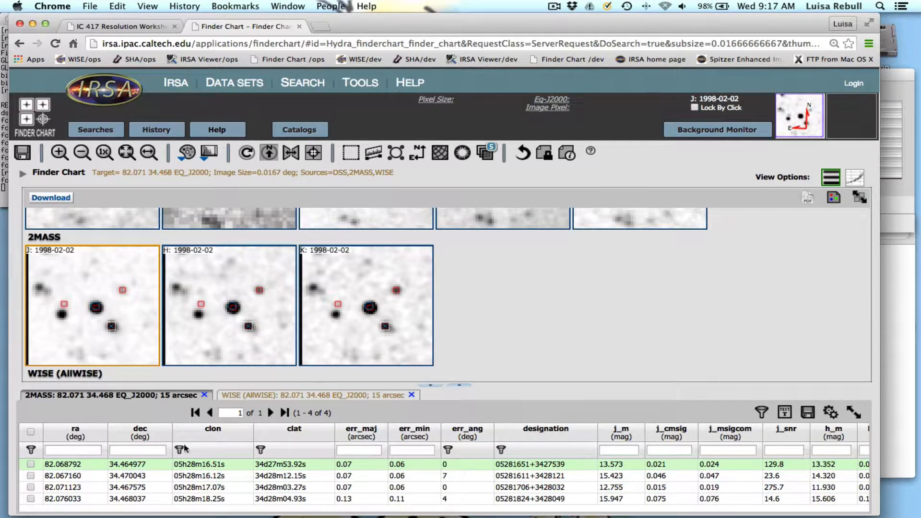
click(126, 486)
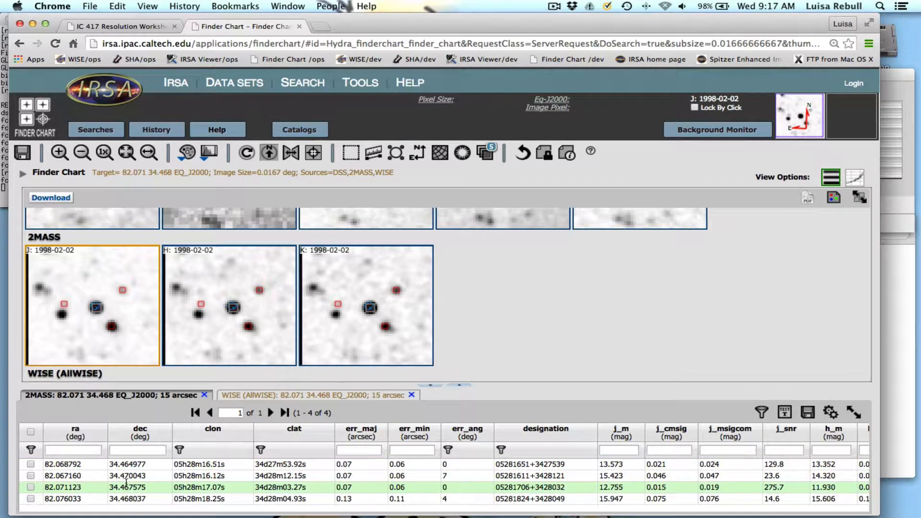
click(130, 500)
click(139, 469)
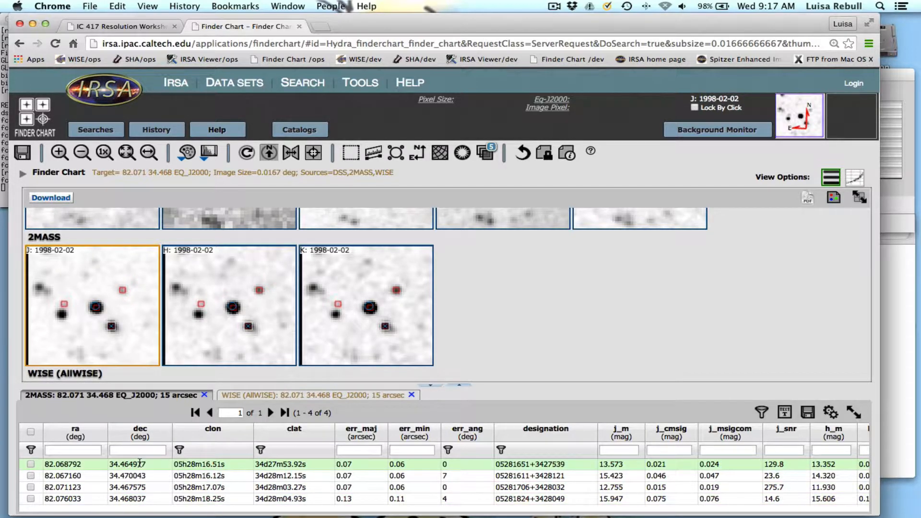
click(97, 310)
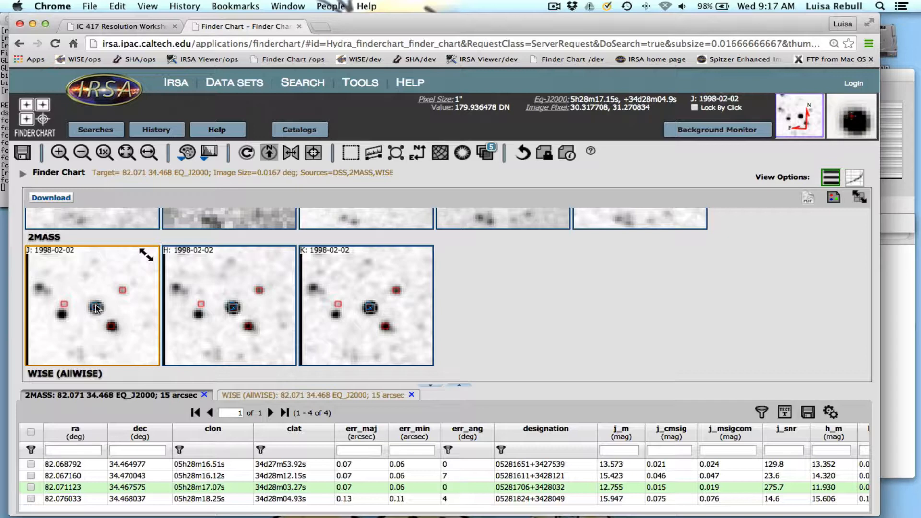
Highlight the central source's 2MASS designation, 05281706+3428032, and view its magnitude columns.
scroll(97, 309, down, 2)
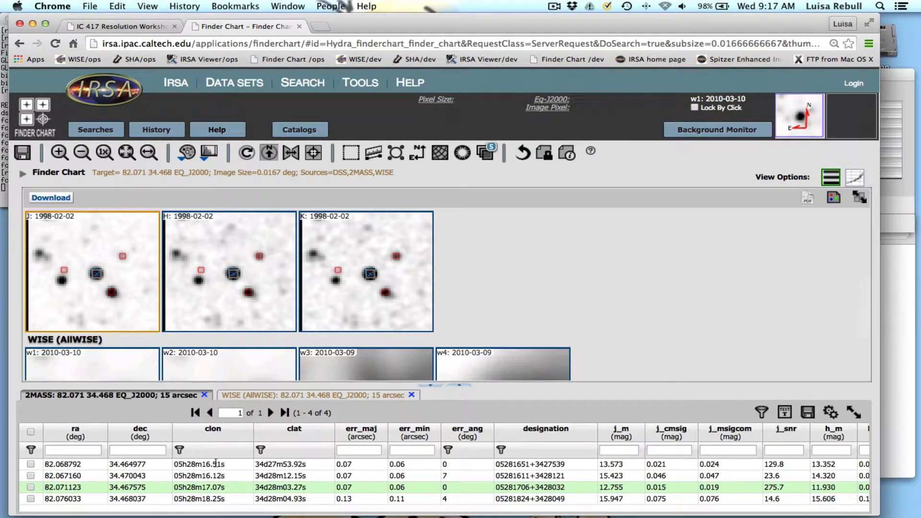
scroll(291, 484, right, 5)
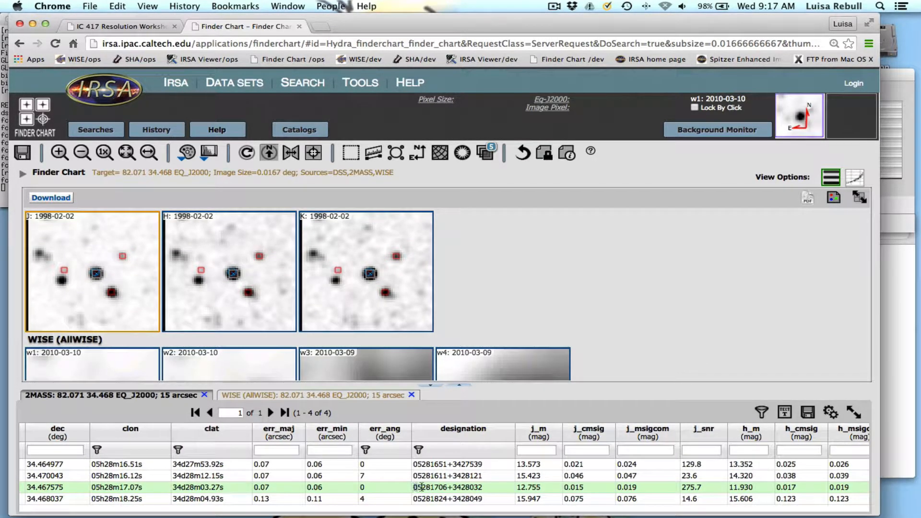
drag(422, 488, 478, 487)
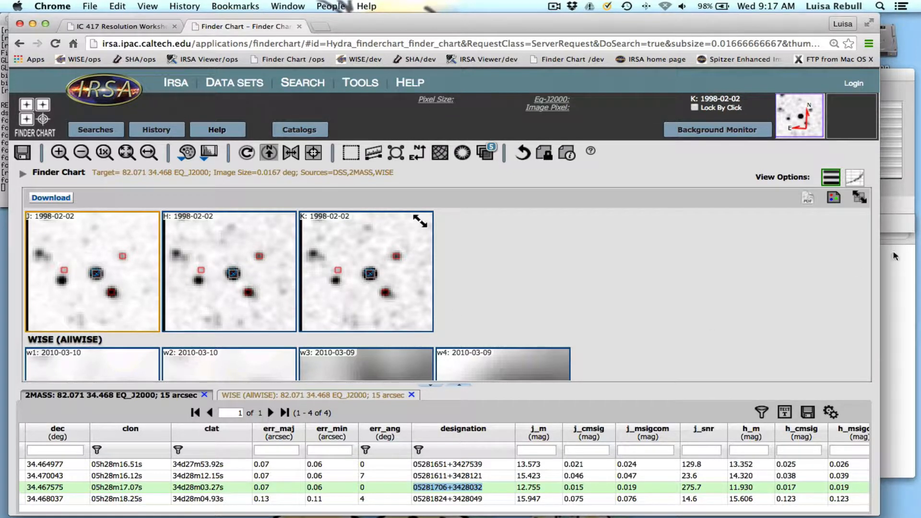
scroll(494, 468, right, 5)
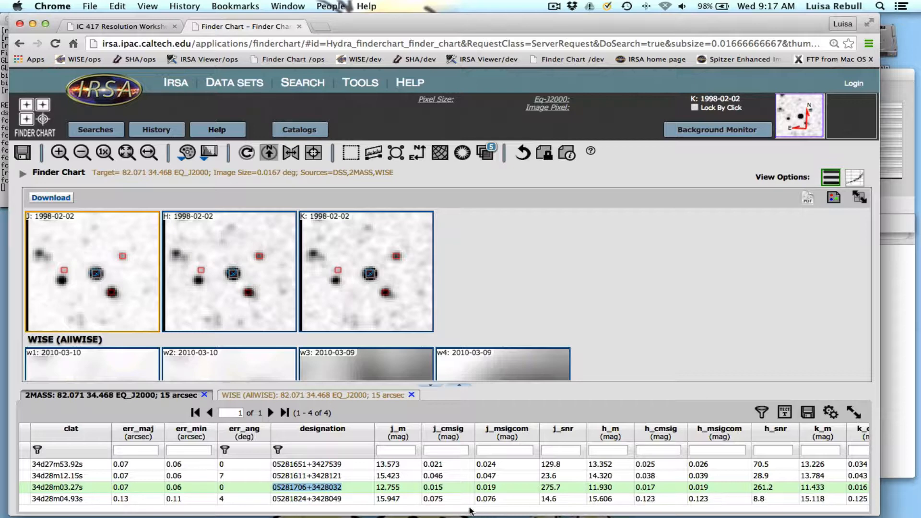
Show the WISE catalog results, select the central source in the w1 image, and highlight its designation, J052817.07+342803.3.
scroll(451, 358, down, 3)
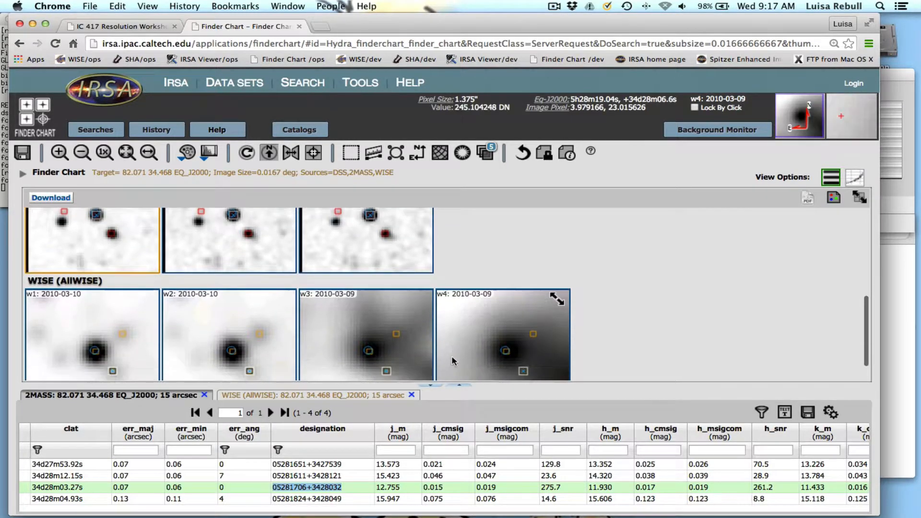
scroll(452, 360, down, 1)
click(271, 395)
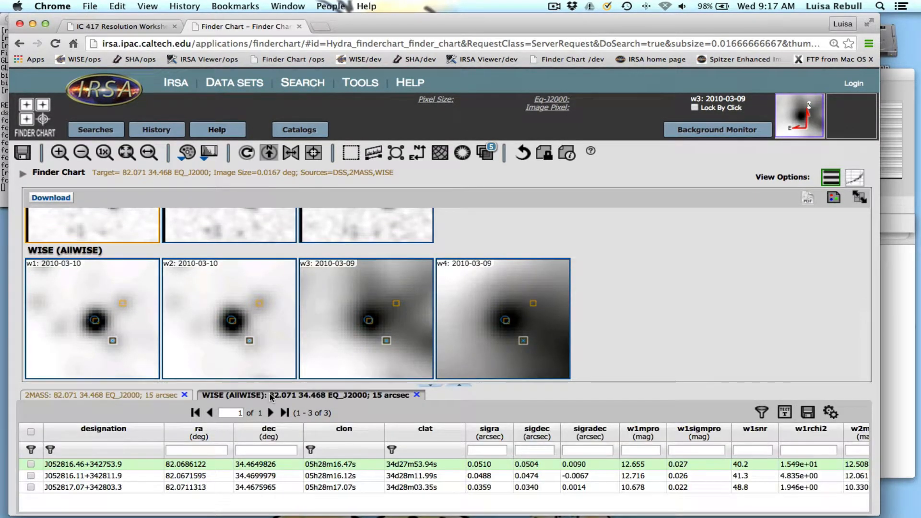
click(111, 340)
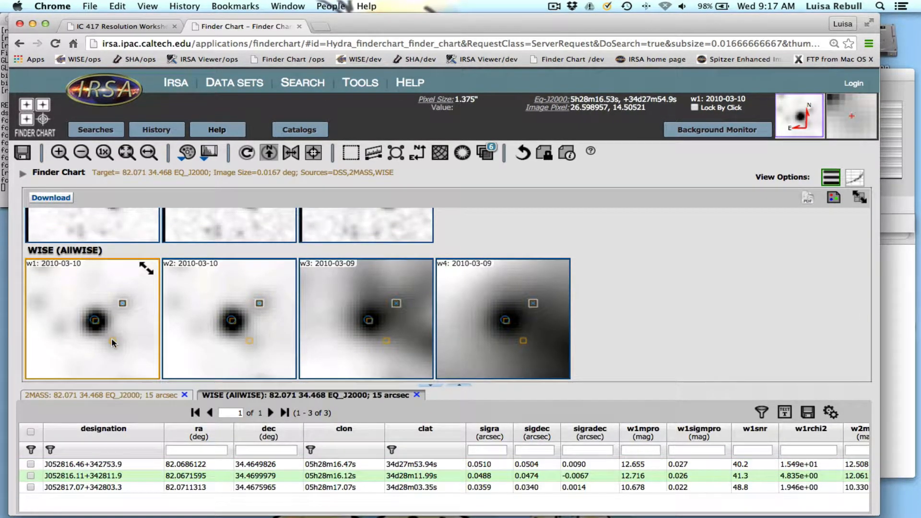
click(97, 321)
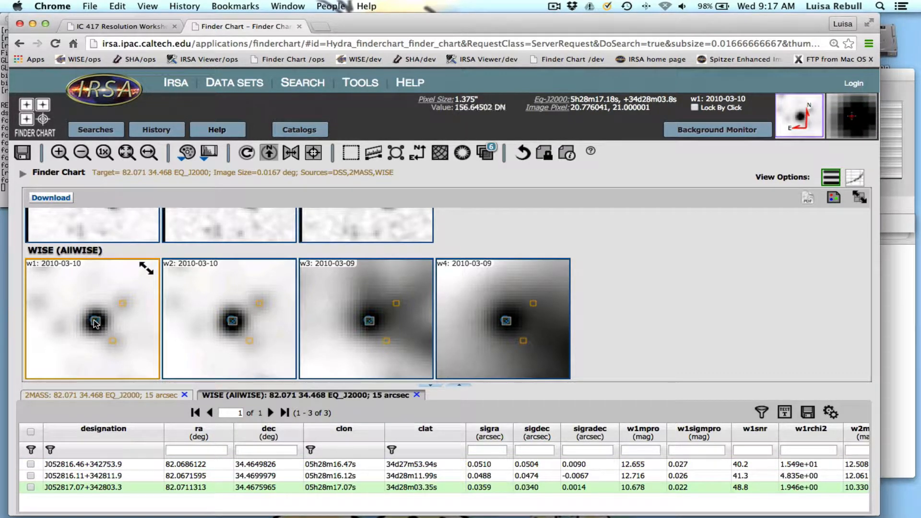
drag(45, 487, 127, 487)
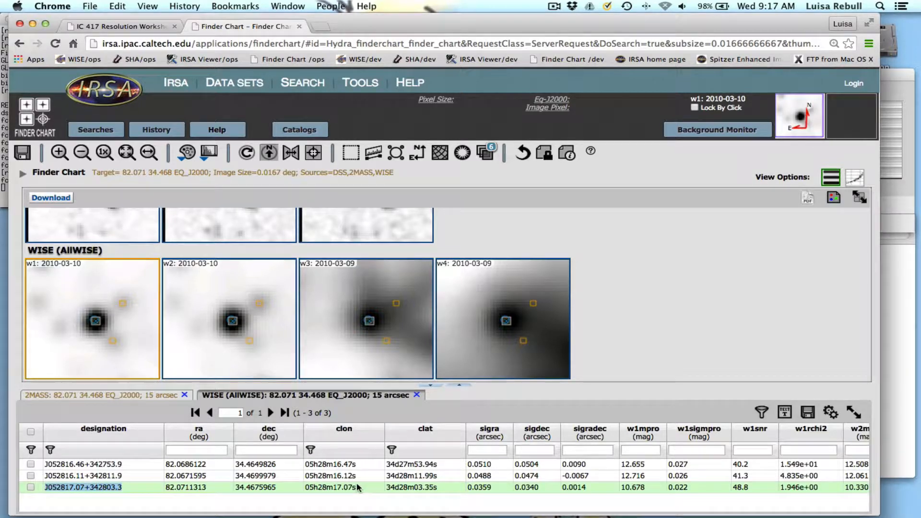
View the WISE magnitude, uncertainty and signal-to-noise columns for the central source, from w1 through w4.
scroll(357, 482, right, 10)
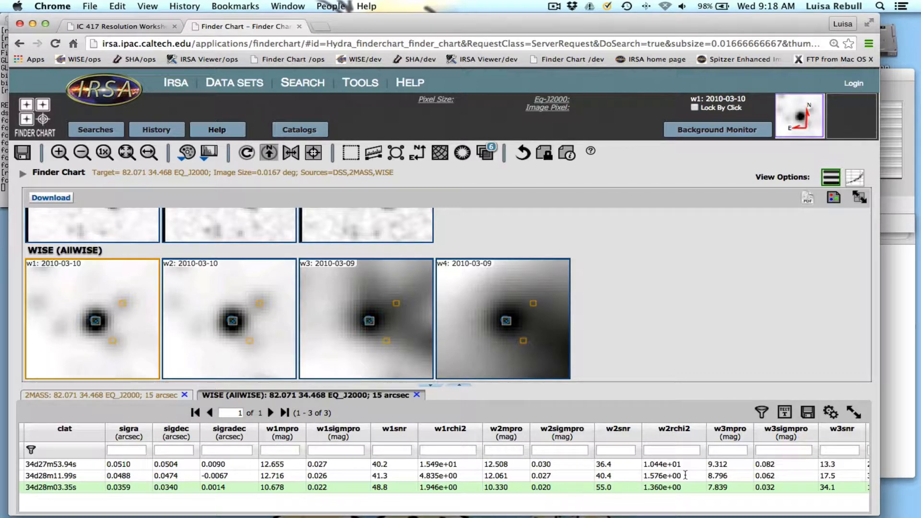
scroll(740, 486, right, 3)
scroll(740, 487, right, 3)
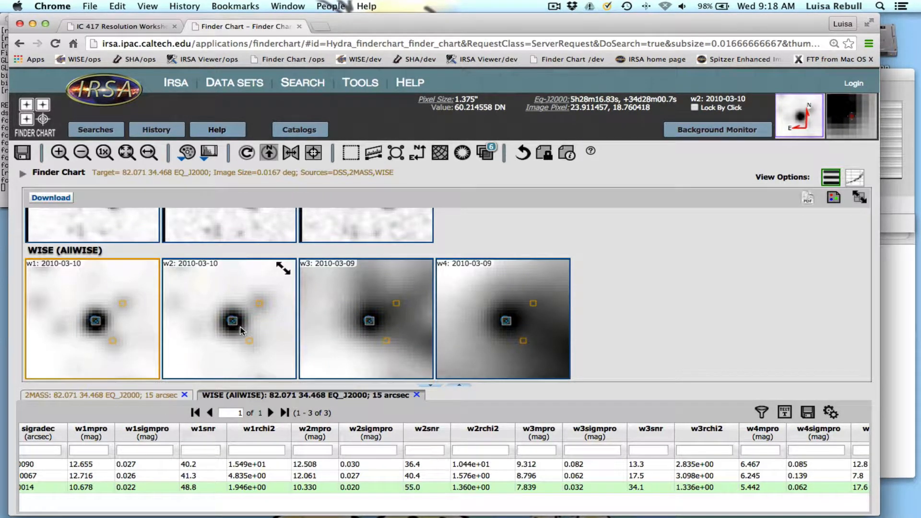
Set up a new catalog search using the Cone method with a radius of 2 arc minutes.
click(298, 133)
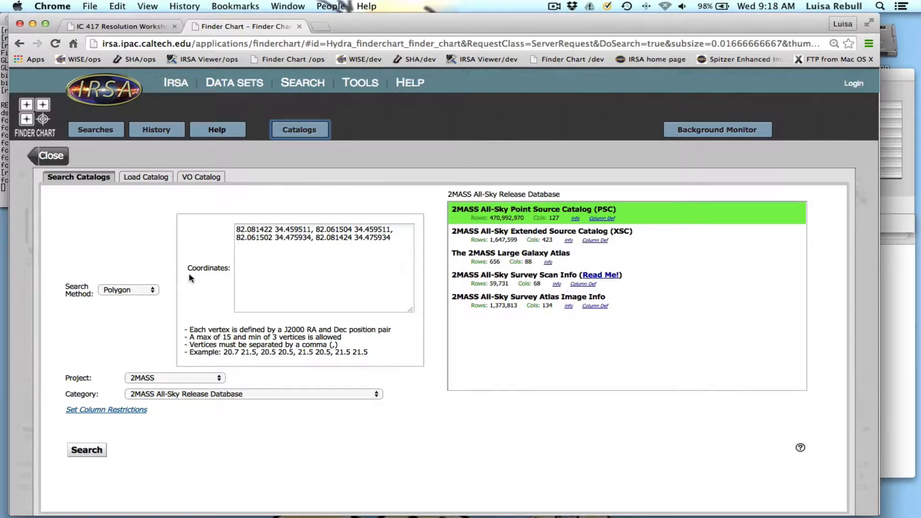
click(142, 290)
click(143, 258)
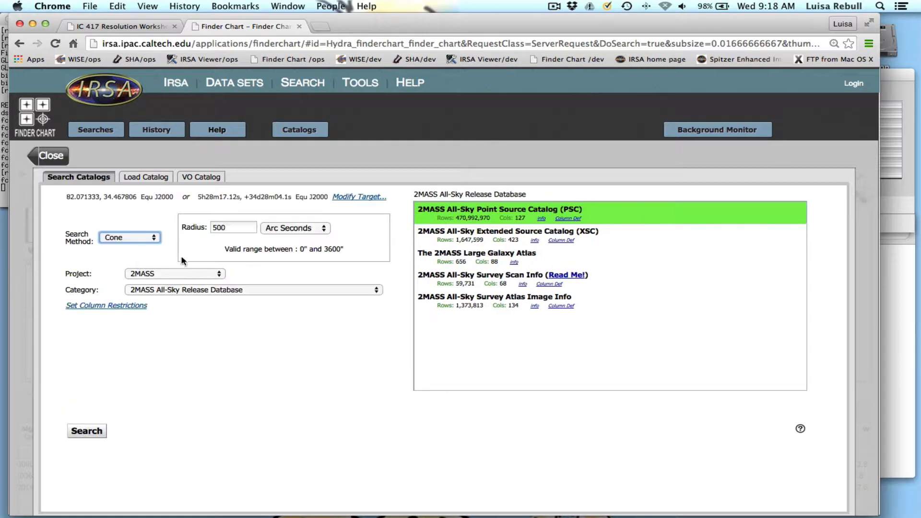
click(302, 229)
click(285, 217)
click(232, 229)
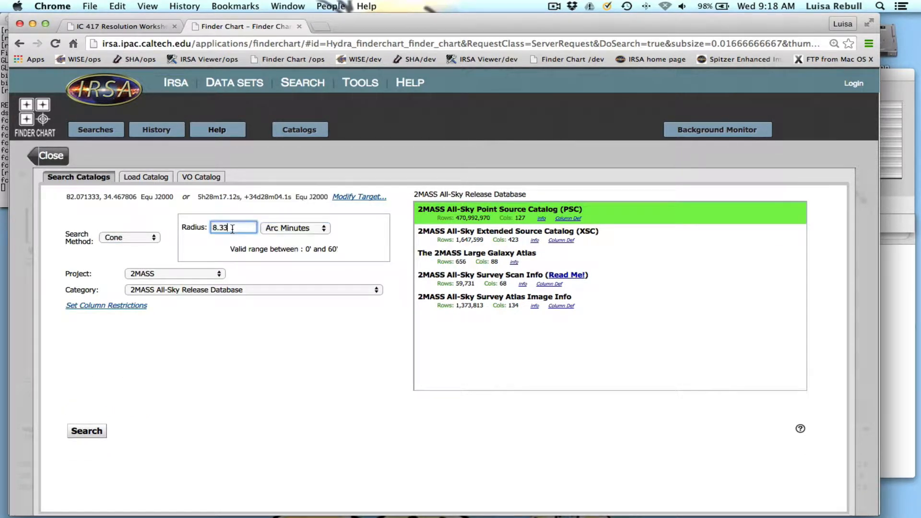
double_click(232, 229)
text(2)
Set the catalog project to SPITZER and the category to Galactic Legacy Infrared Midplane Survey Extraordinaire (GLIMPSE).
click(181, 276)
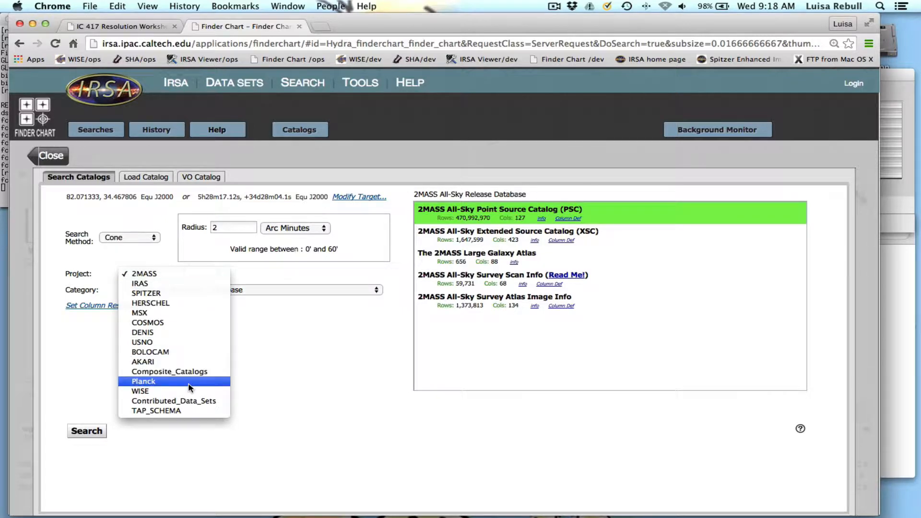
click(189, 294)
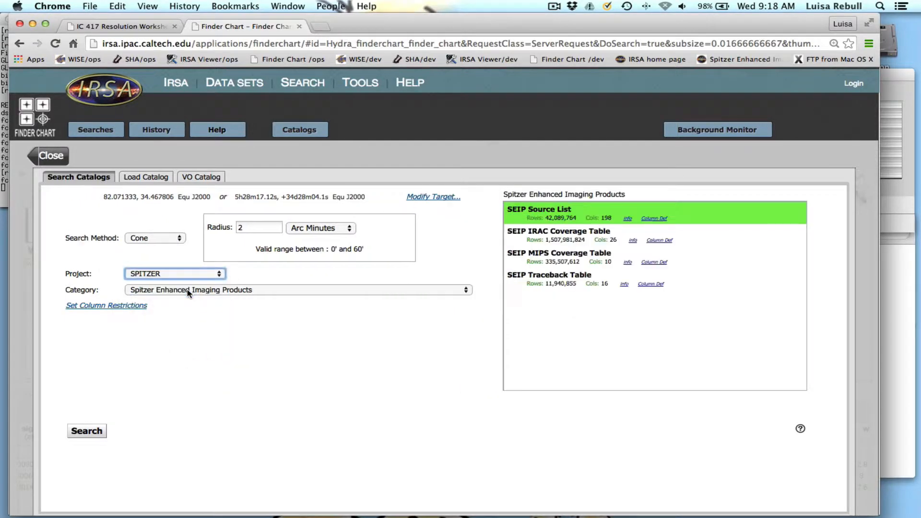
click(188, 292)
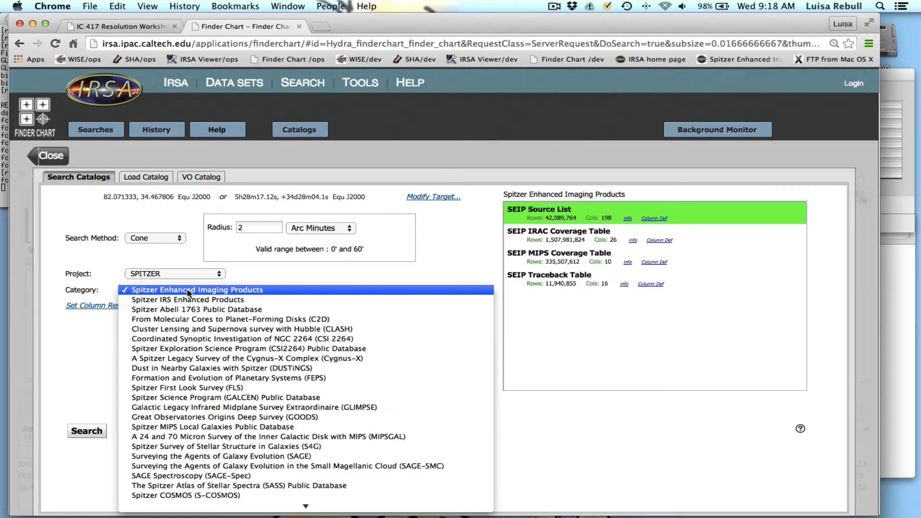
click(237, 408)
Choose the GLIMPSE360 Archive (more complete, less reliable) from the GLIMPSE catalogs and run the search.
scroll(618, 298, down, 5)
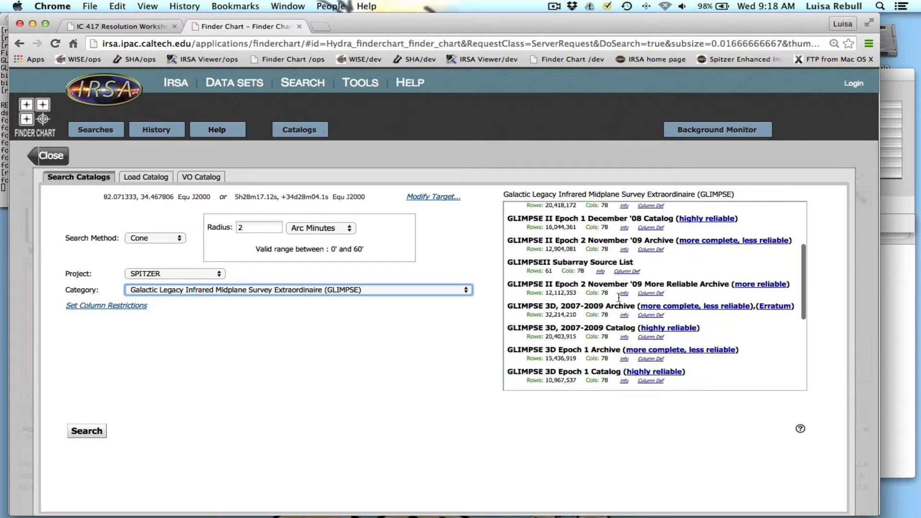
scroll(618, 298, down, 8)
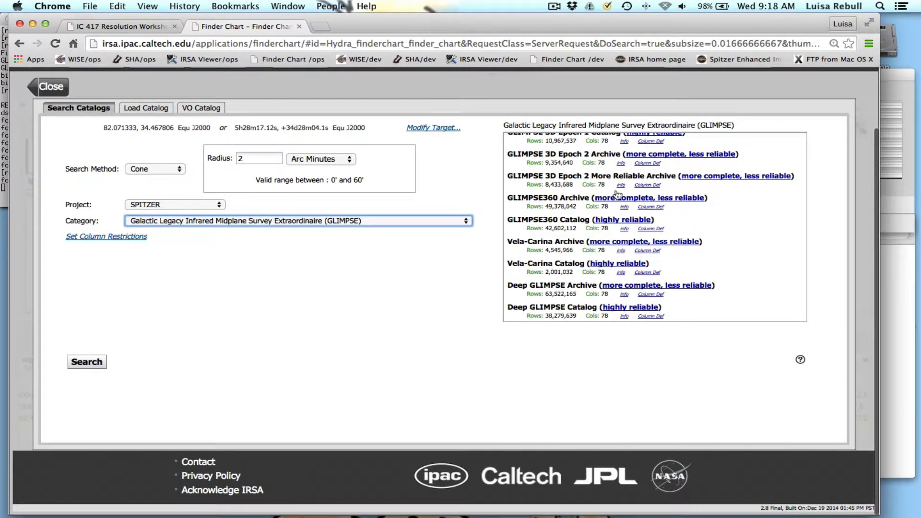
scroll(567, 185, up, 5)
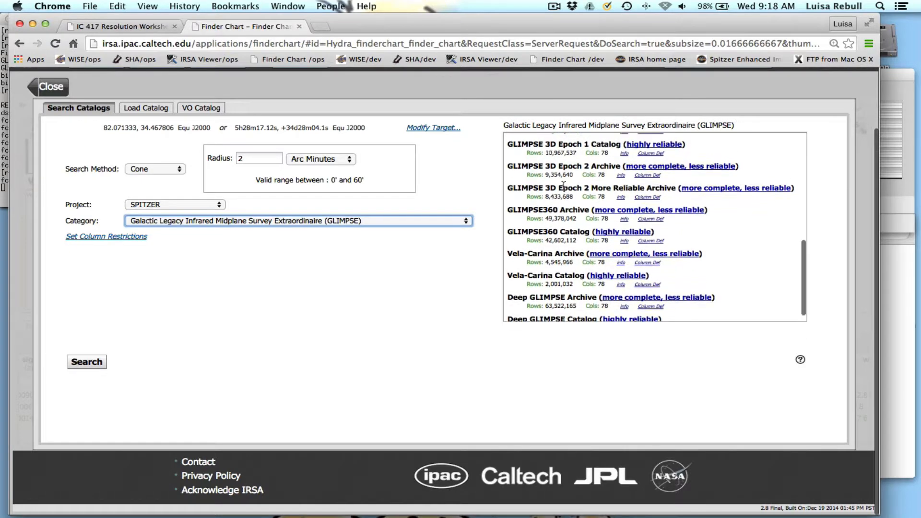
scroll(557, 189, down, 2)
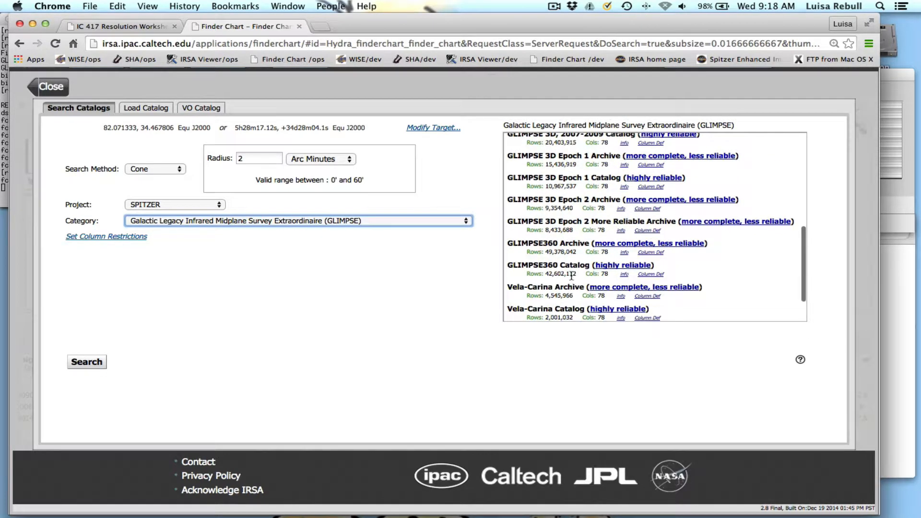
click(569, 253)
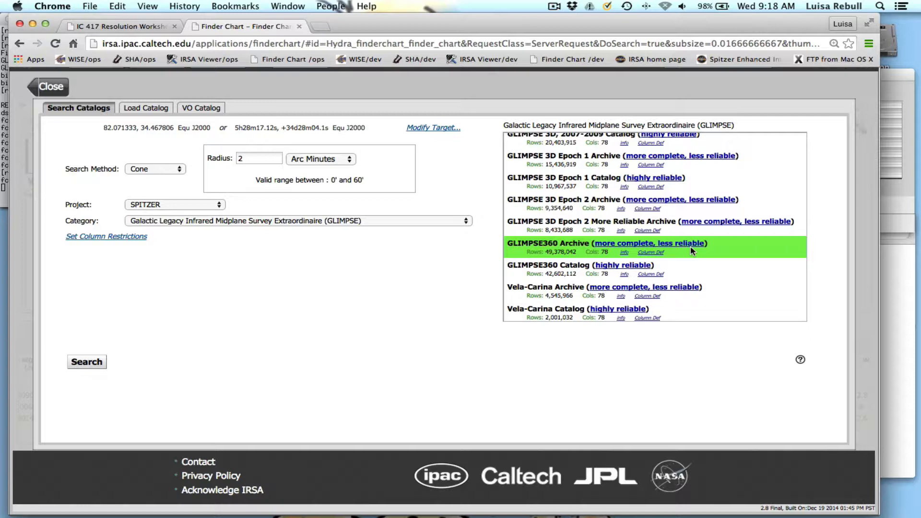
click(564, 271)
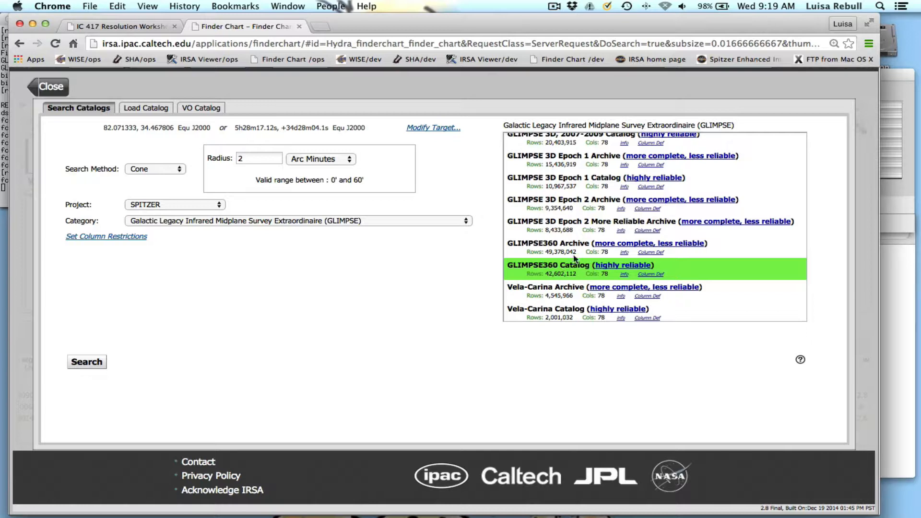
click(568, 251)
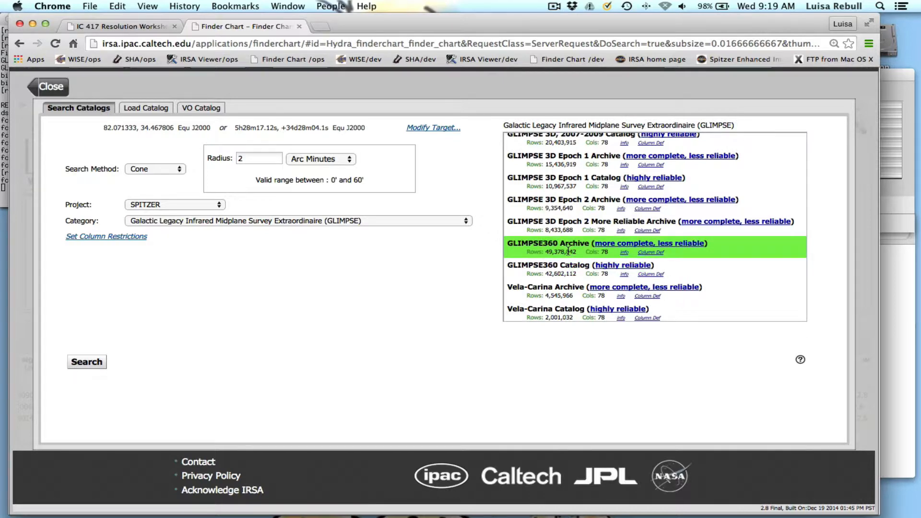
click(97, 361)
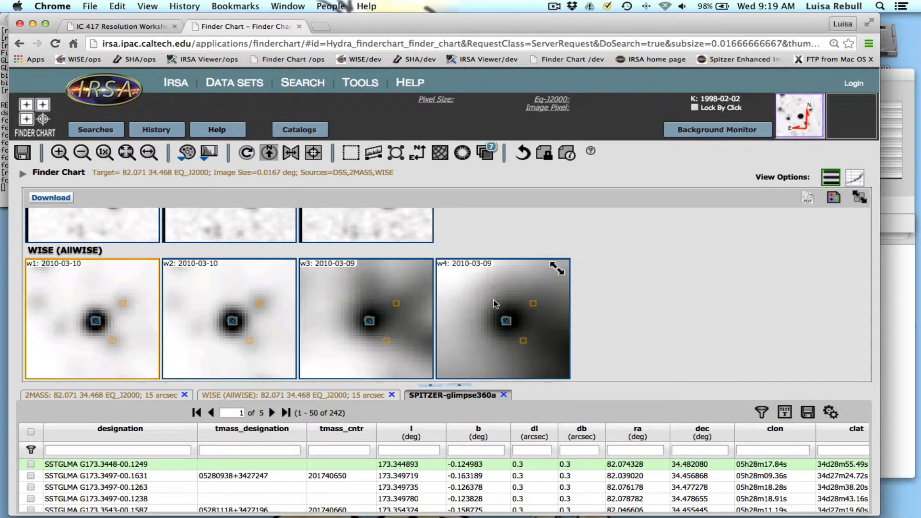
Open the layer controls for the 2MASS K image and turn on the SPITZER-glimpse360a source overlay.
scroll(447, 307, up, 2)
scroll(447, 307, up, 3)
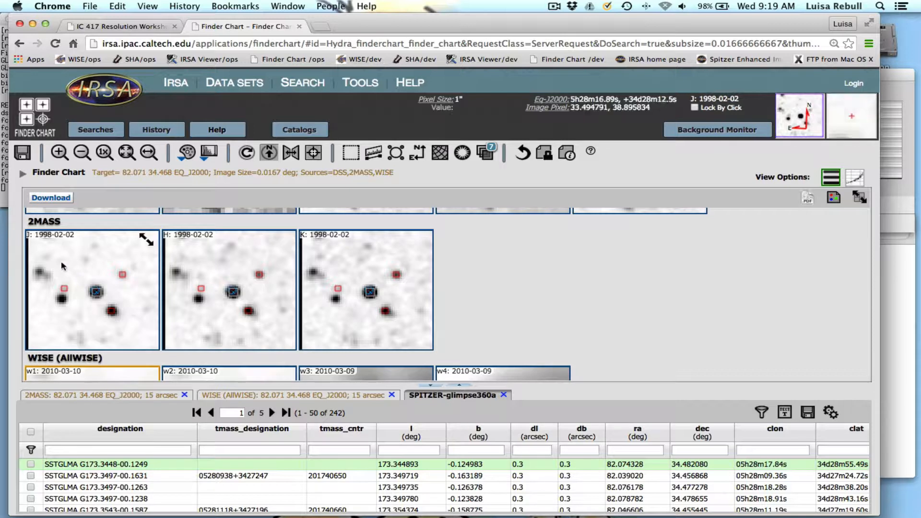
click(359, 264)
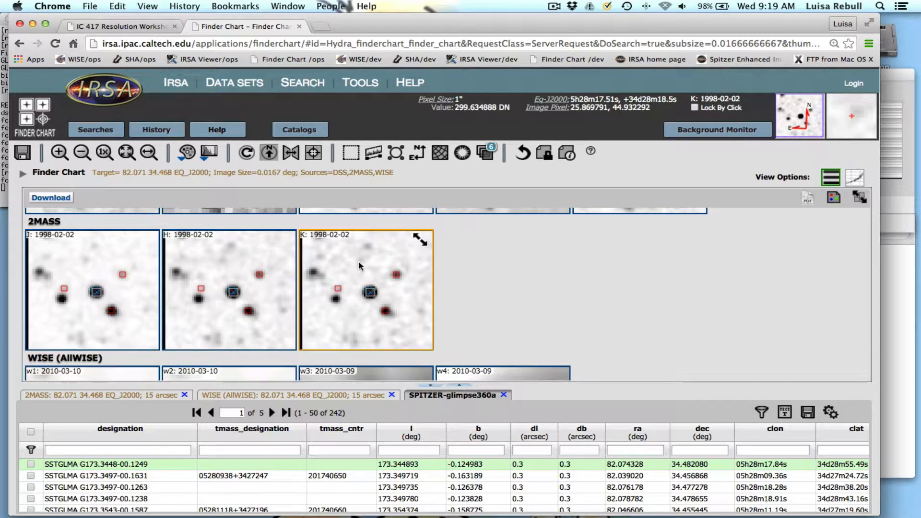
click(487, 157)
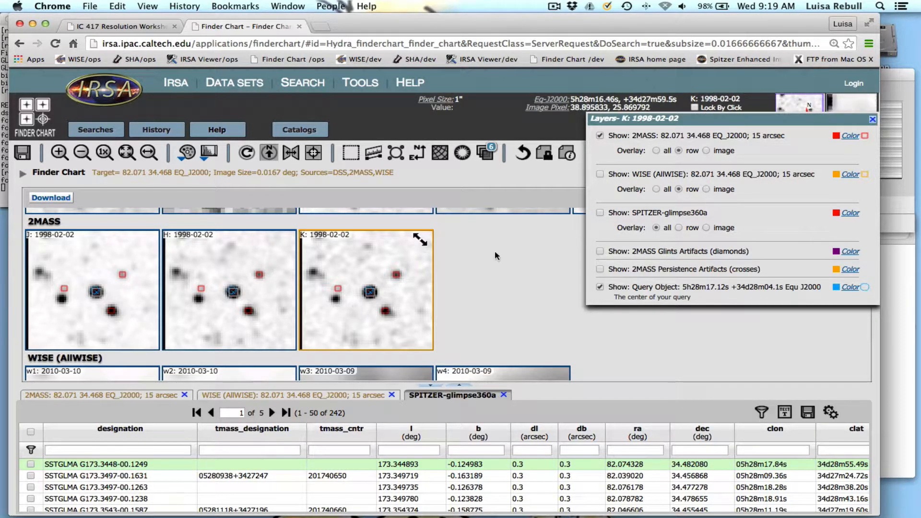
click(600, 174)
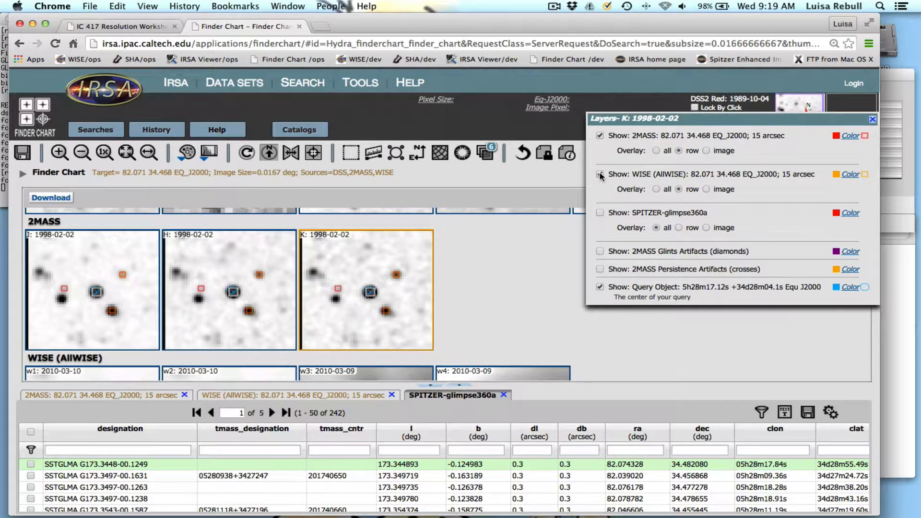
click(600, 175)
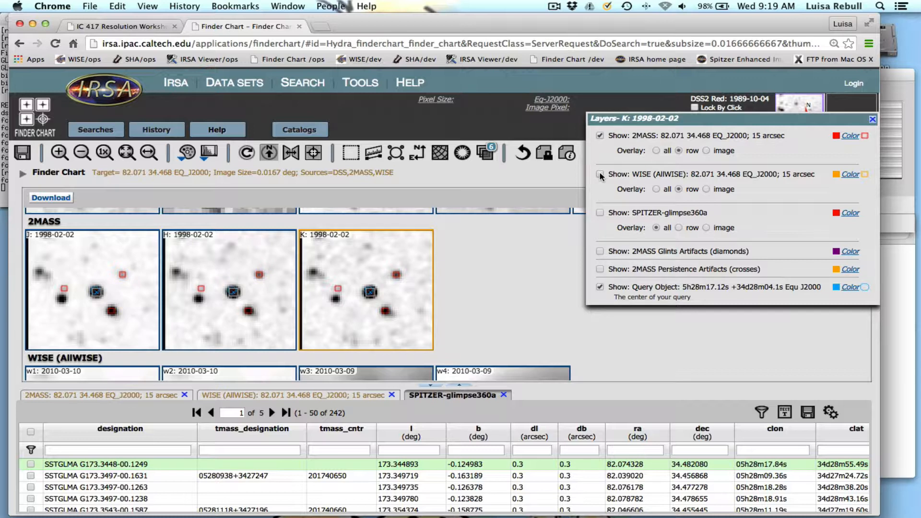
click(599, 213)
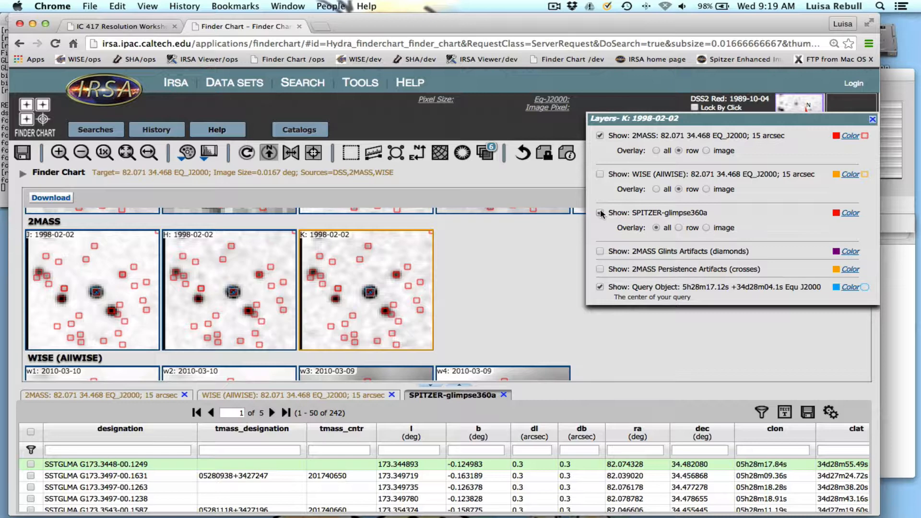
click(600, 213)
click(600, 213)
Change the SPITZER-glimpse360a overlay color to purple, aa00ff.
click(851, 213)
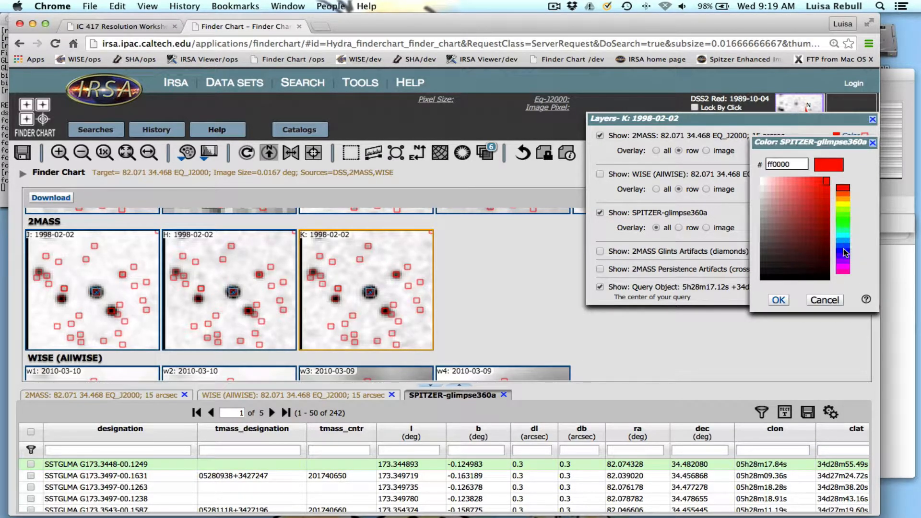
click(845, 269)
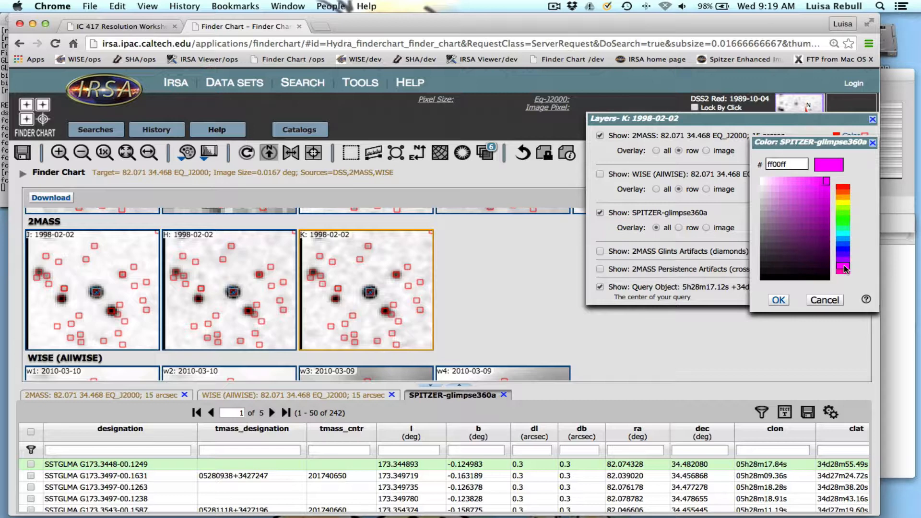
click(846, 262)
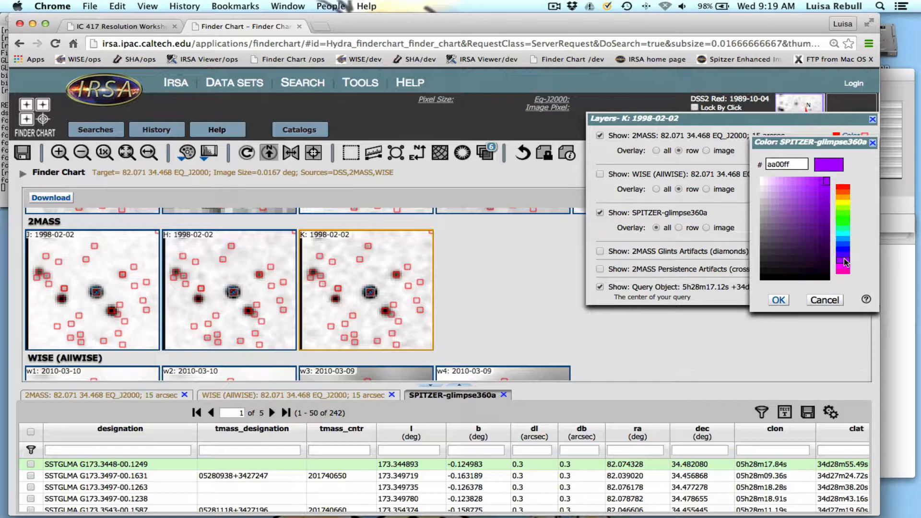
click(778, 300)
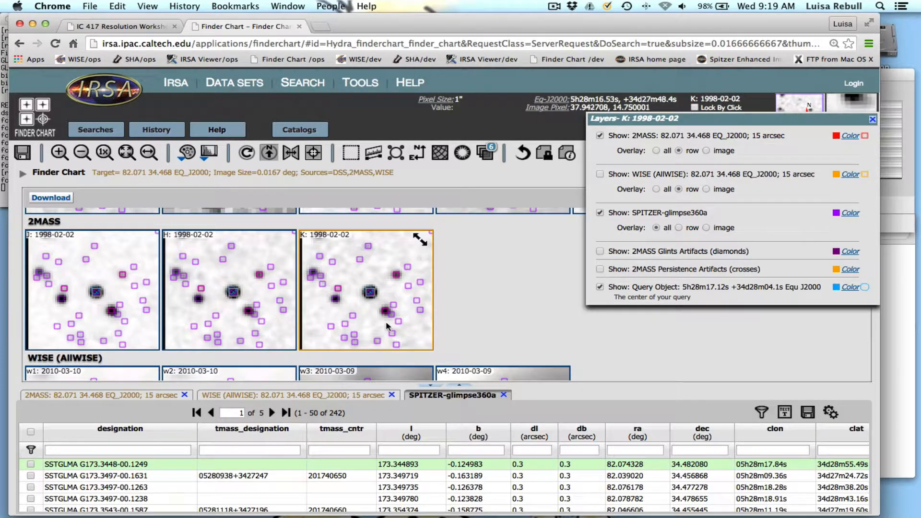
Toggle the SPITZER-glimpse360a overlay off and on to compare its sources with the 2MASS images, leaving it shown.
click(600, 213)
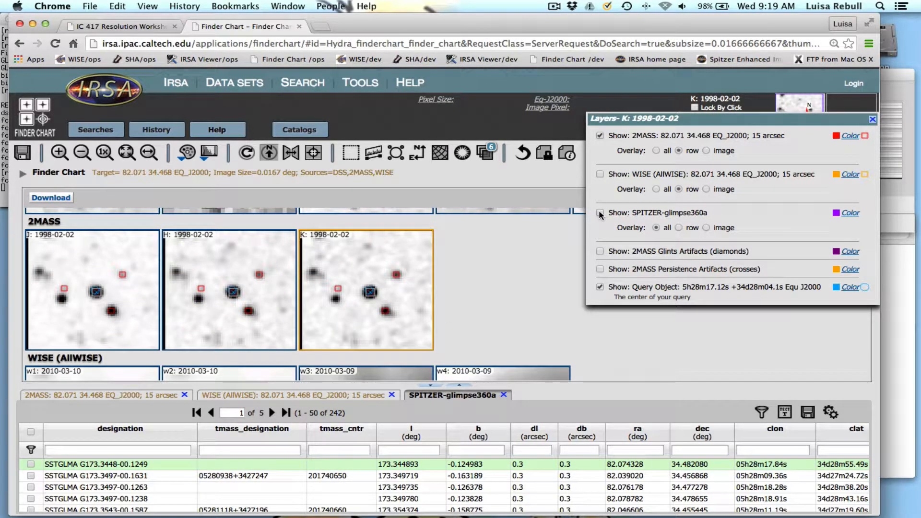
click(600, 213)
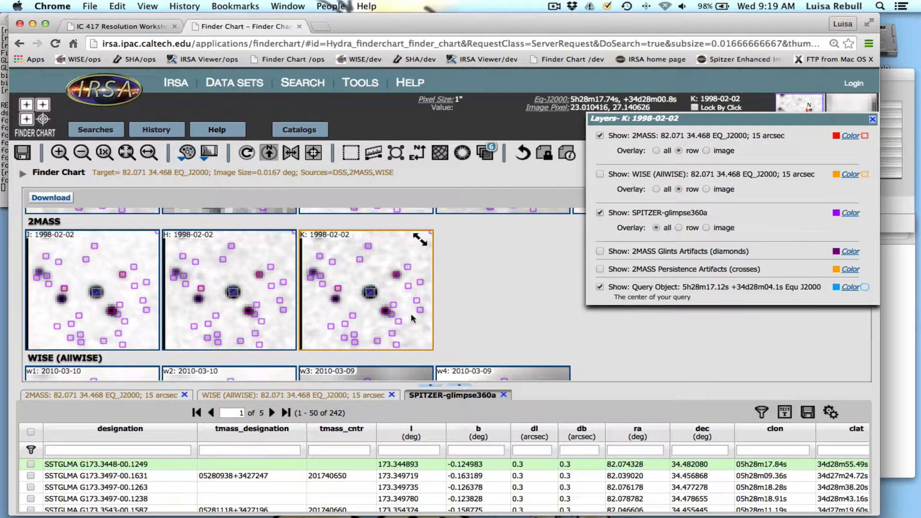
click(600, 213)
click(599, 215)
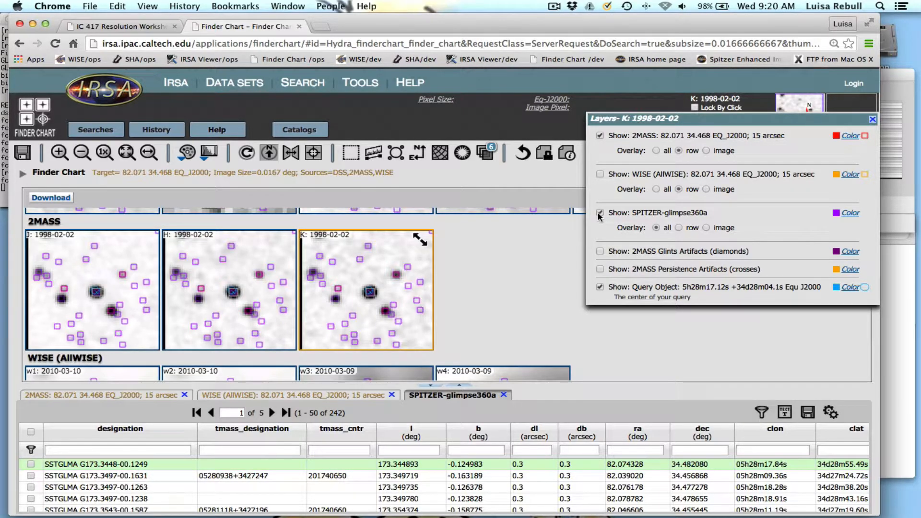
click(599, 215)
click(600, 214)
Select the central source in the K image and compare its GLIMPSE360 tmass_designation with the designation in the 2MASS results.
click(370, 294)
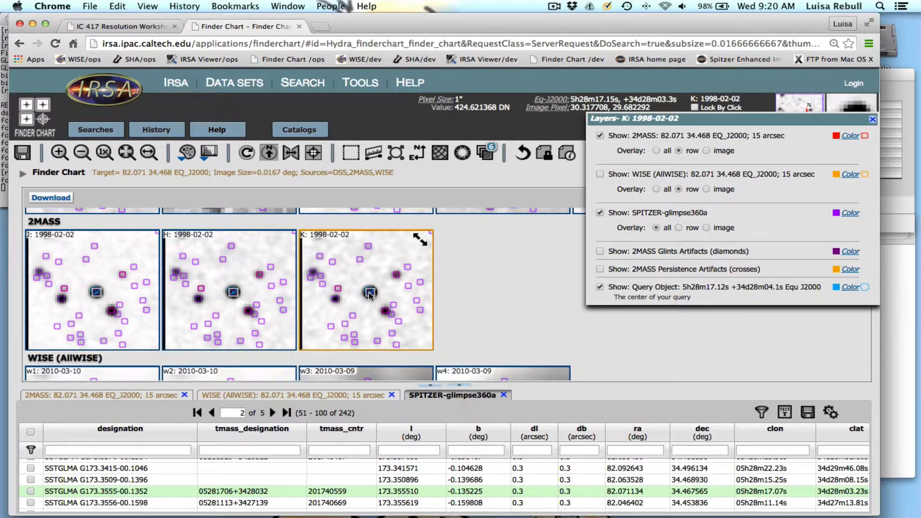
scroll(370, 295, up, 1)
scroll(335, 474, down, 1)
scroll(335, 475, down, 2)
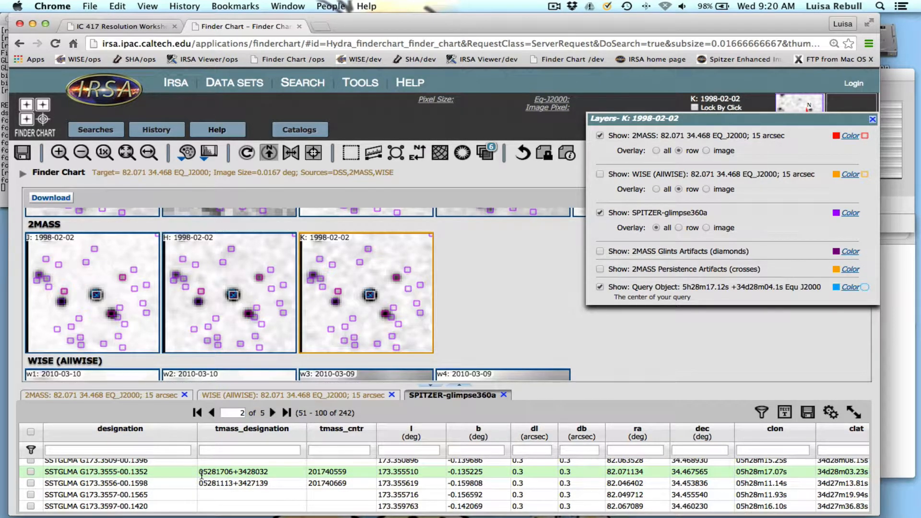
click(111, 398)
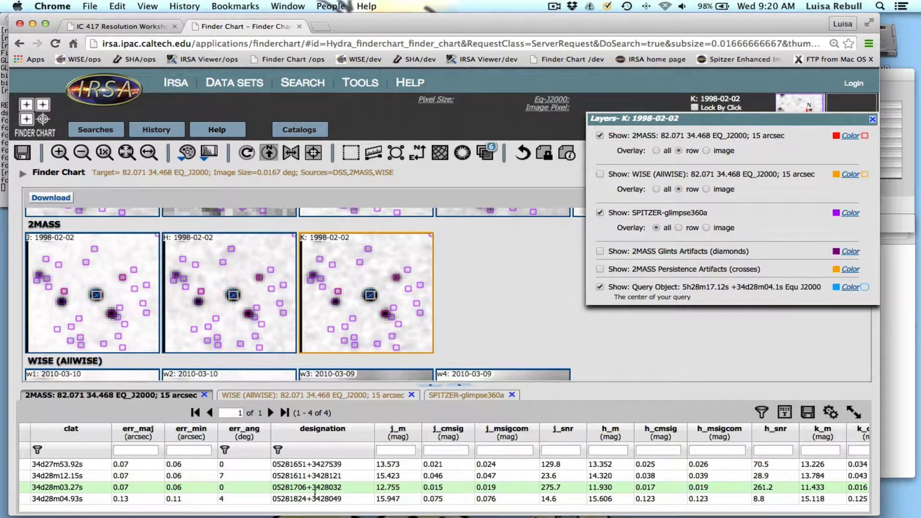
click(467, 397)
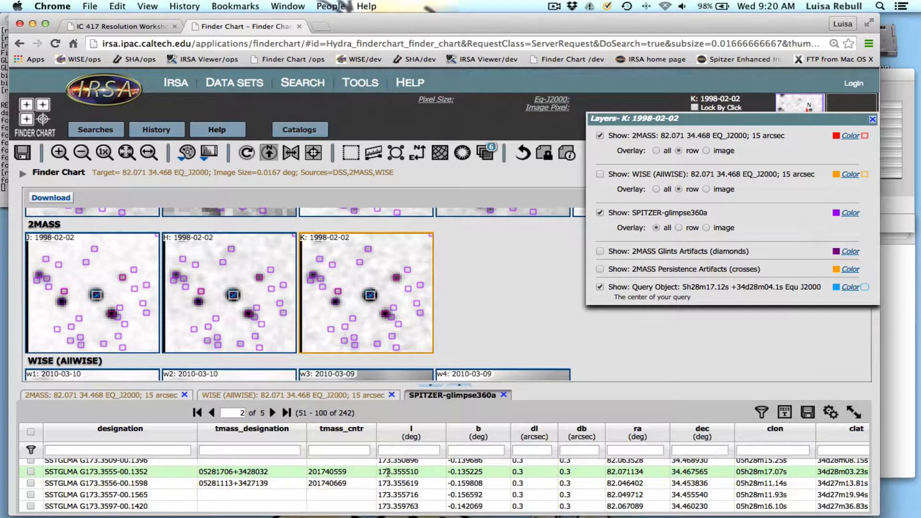
View the central source's magnitude columns in the GLIMPSE360 table, from J through the 3.6 and 4.5 micron bands.
scroll(387, 472, right, 3)
scroll(388, 472, right, 8)
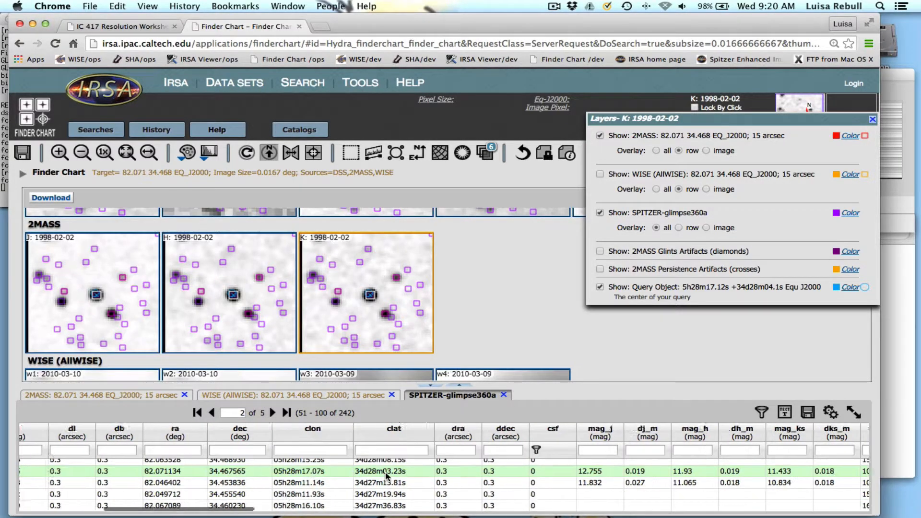
scroll(385, 472, right, 3)
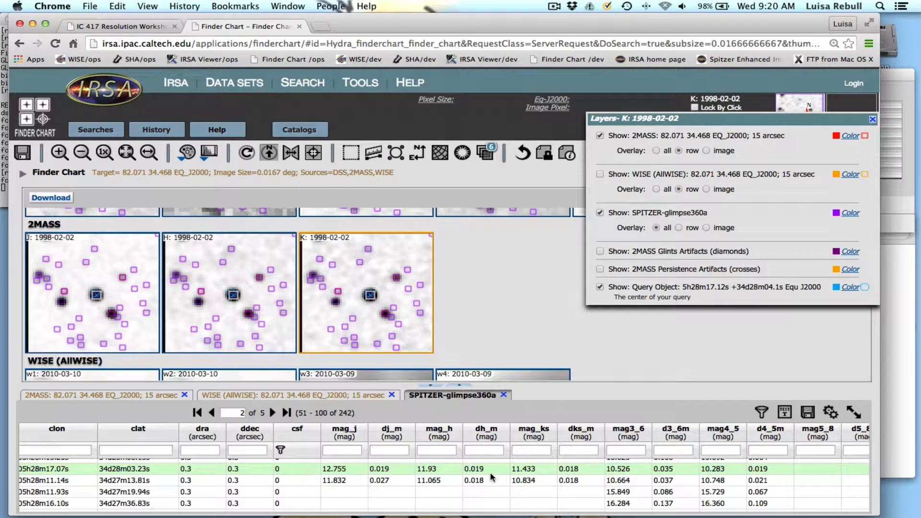
View the GLIMPSE360 table's 5.8 and 8.0 micron and flux columns, and reselect the central source in the K image.
scroll(493, 474, right, 6)
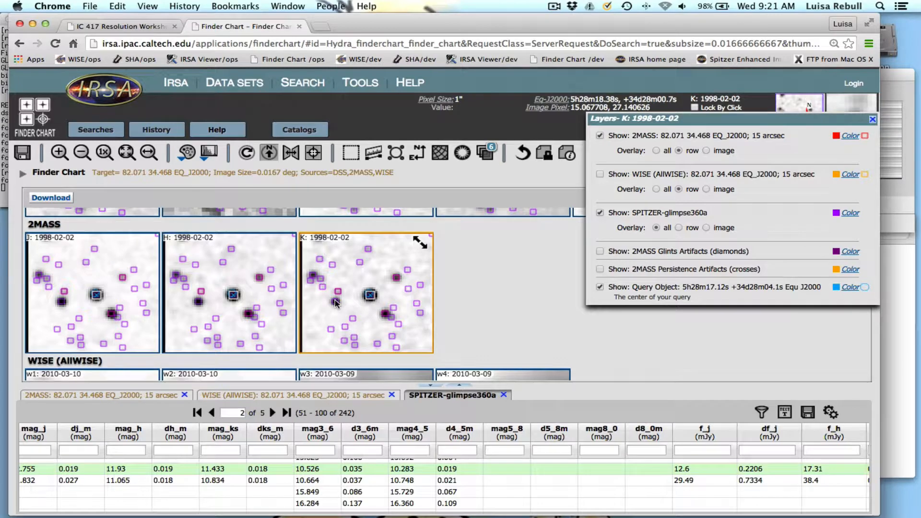
click(372, 298)
click(372, 298)
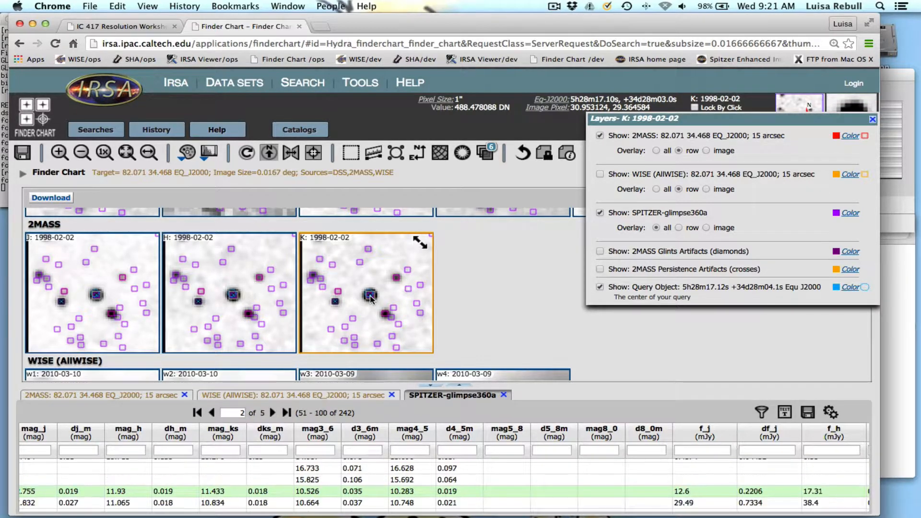
Review the worksheet's Q3.3 source list, going back and forth between it and the Finder Chart results.
click(94, 28)
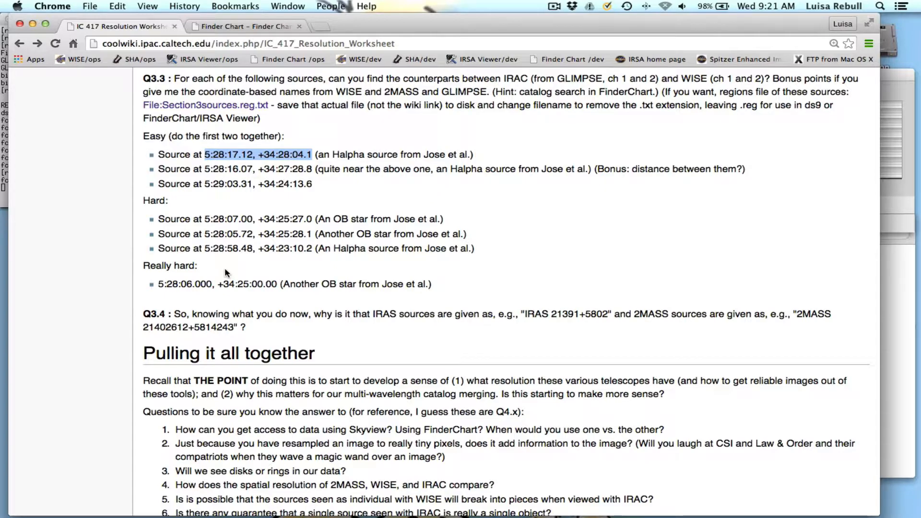
click(239, 28)
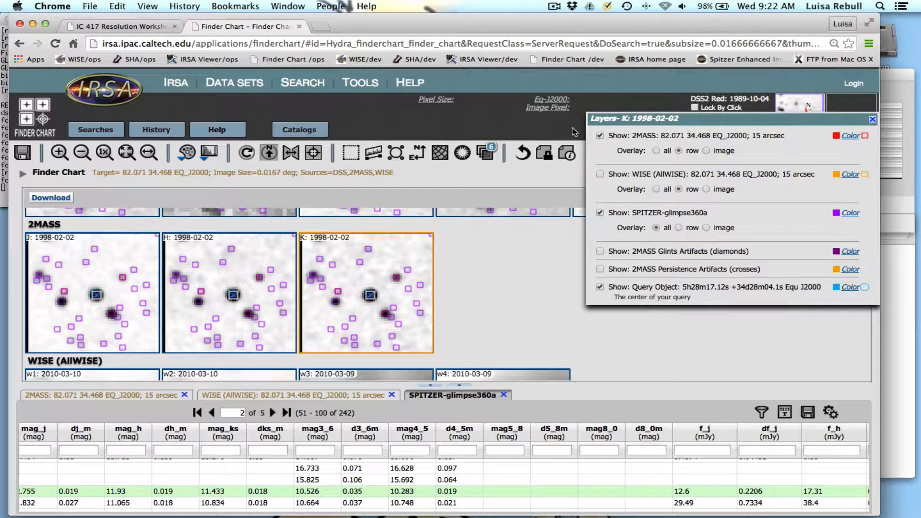
click(118, 26)
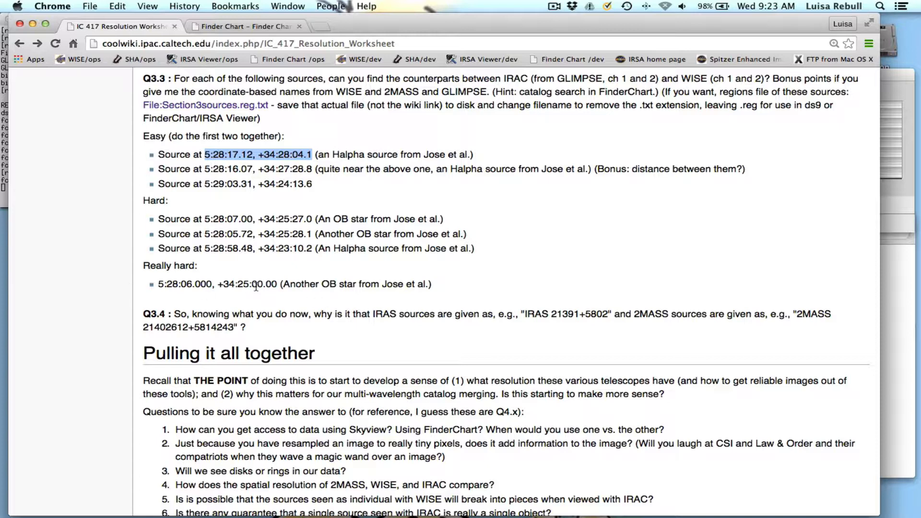
click(237, 28)
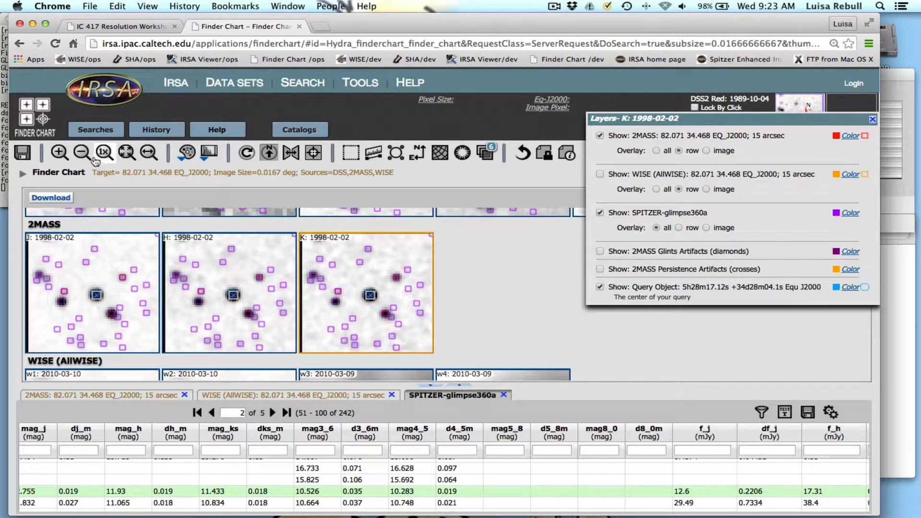
Close the image layers dialog and open a new Finder Chart search for multiple positions.
click(873, 119)
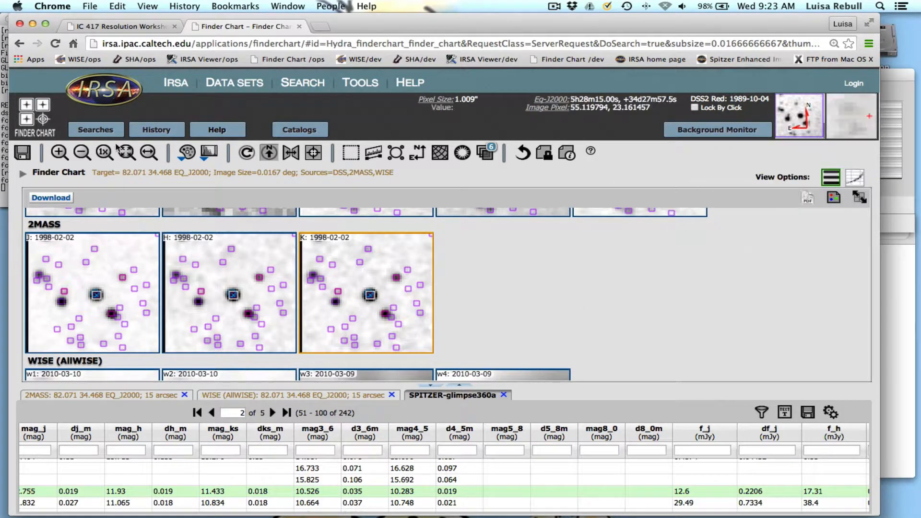
click(87, 132)
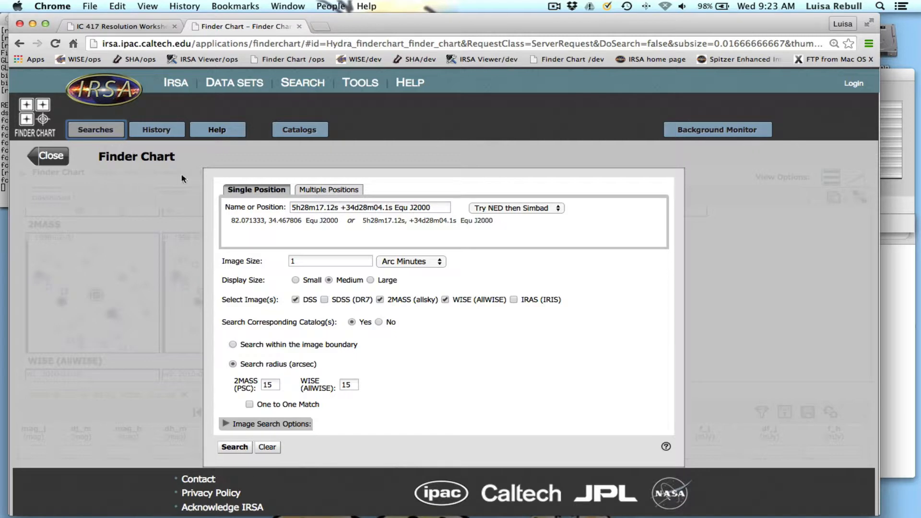
click(323, 191)
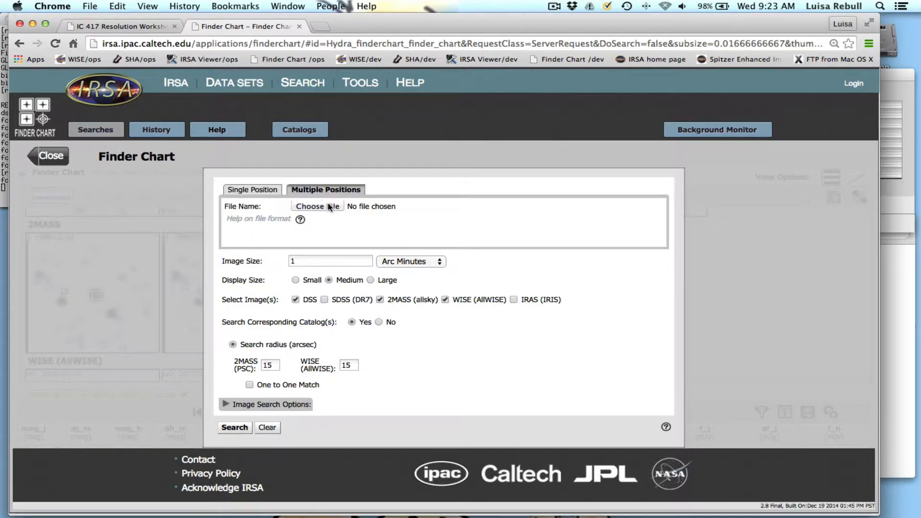
Choose table4.cat.tbl from the Desktop's ic417/packet/jose folder as the position list and run the search.
click(326, 206)
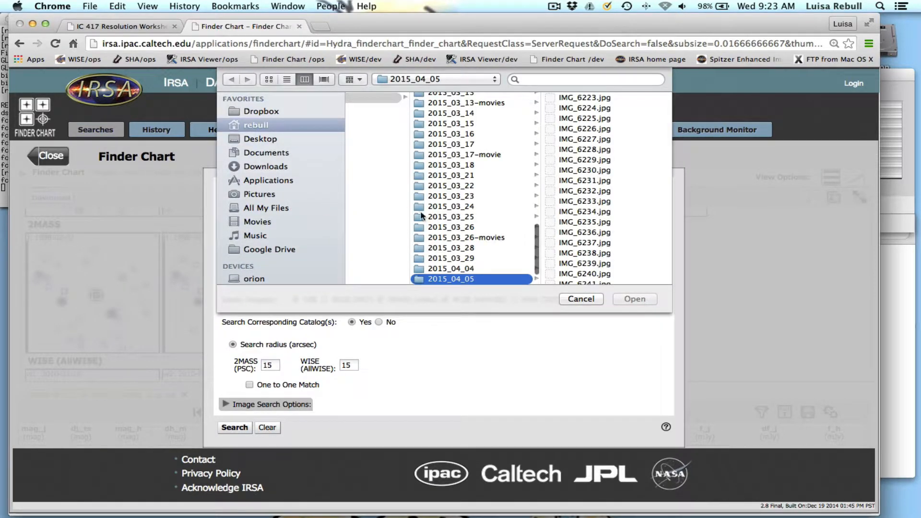
click(261, 139)
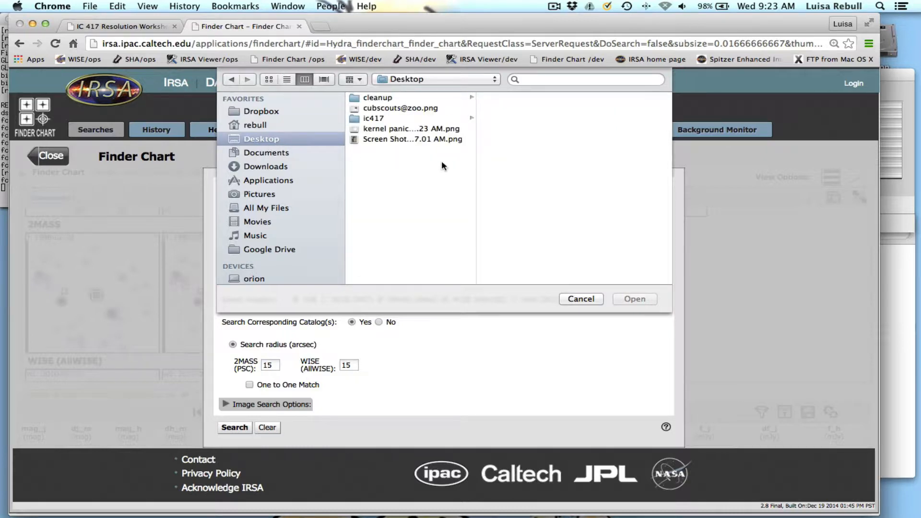
click(436, 119)
click(527, 149)
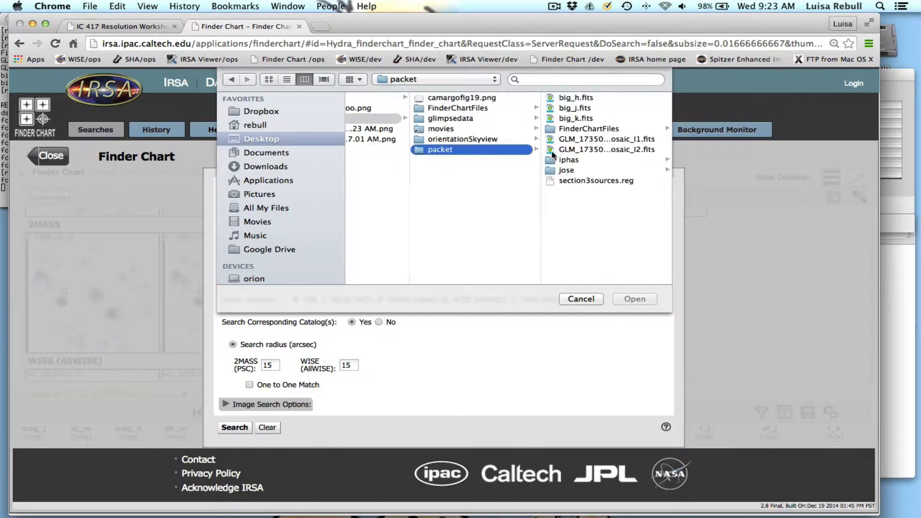
click(600, 169)
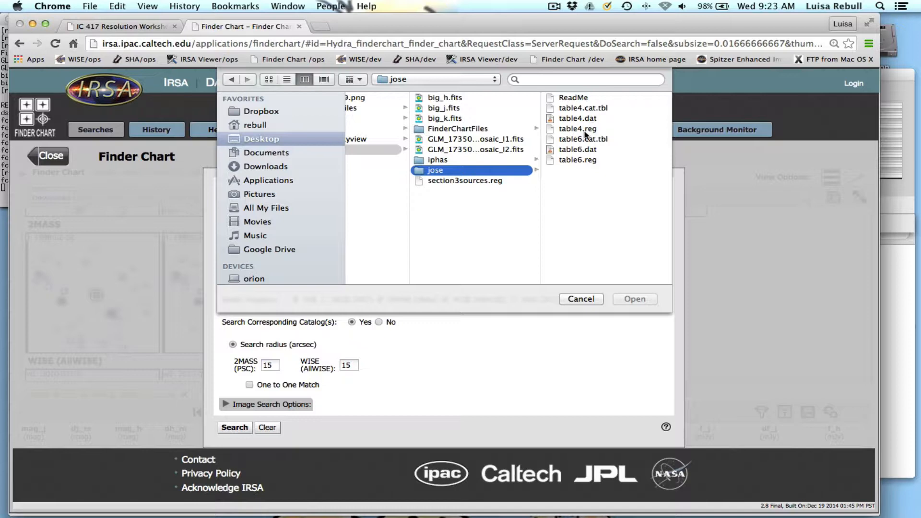
click(599, 109)
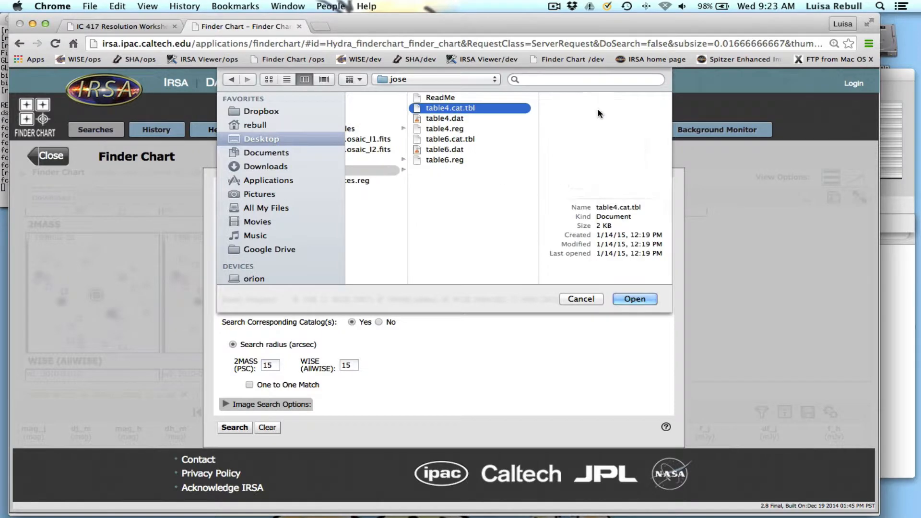
click(631, 300)
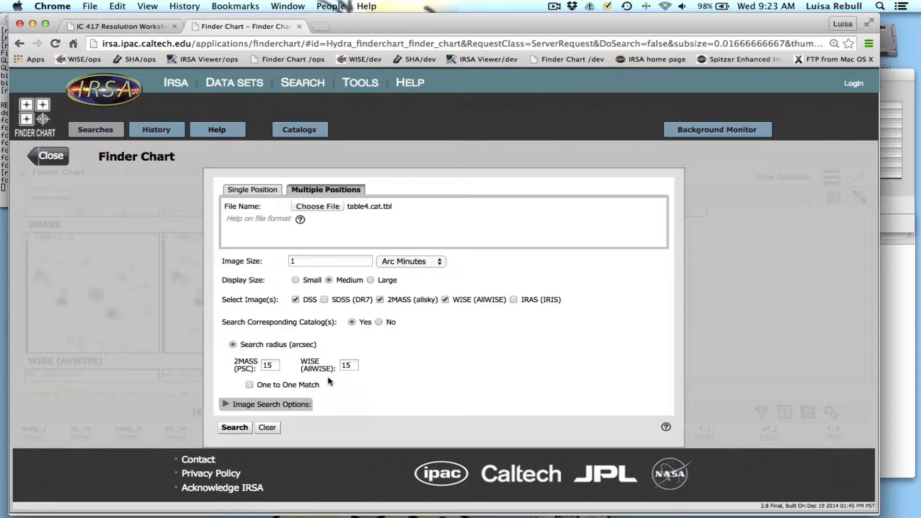
click(242, 432)
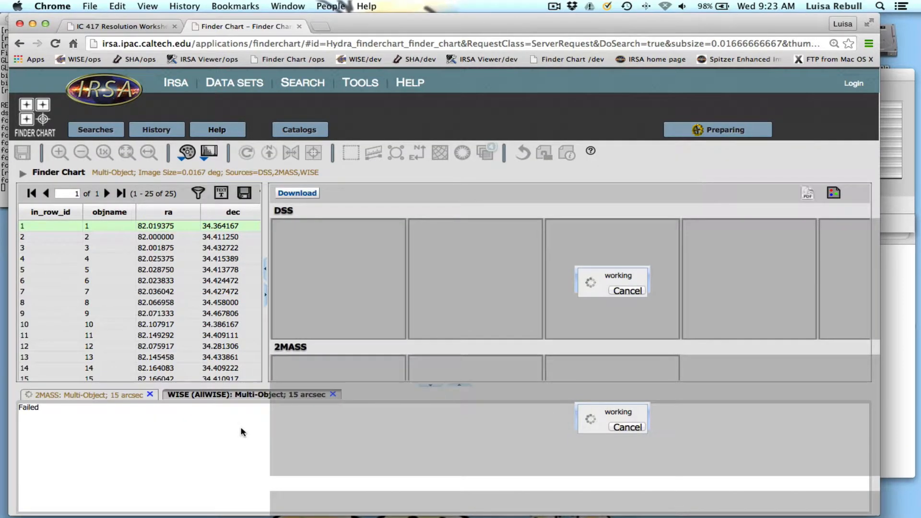
Check the status of the multi-object catalog searches in the Background Monitor, and compare the 2MASS and WISE result tables.
scroll(99, 308, down, 1)
scroll(99, 308, down, 5)
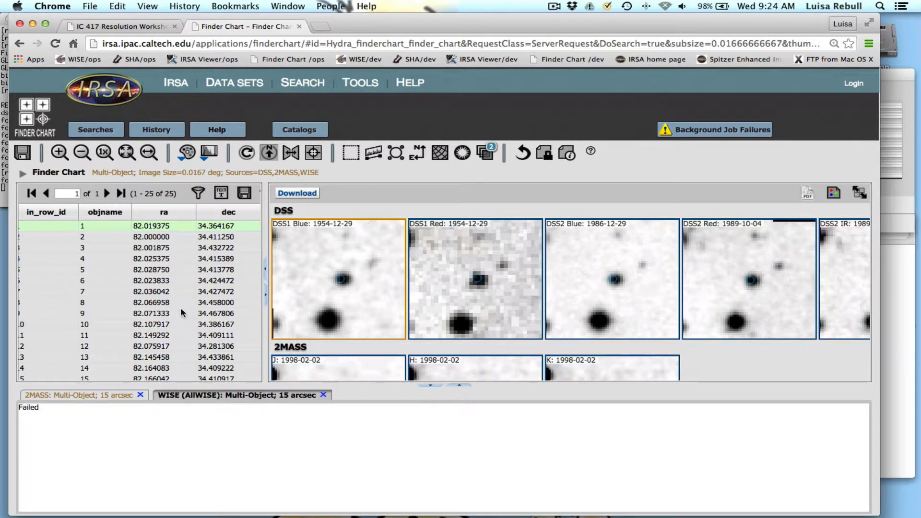
click(722, 130)
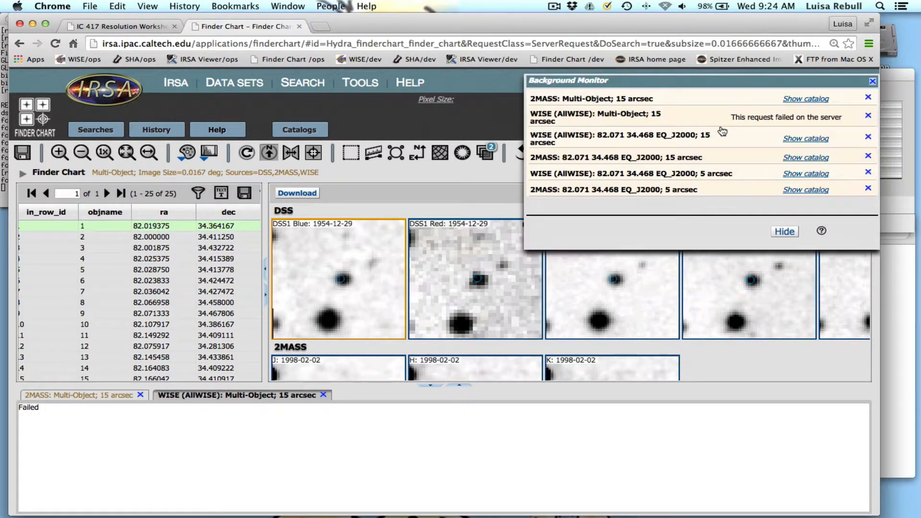
click(872, 82)
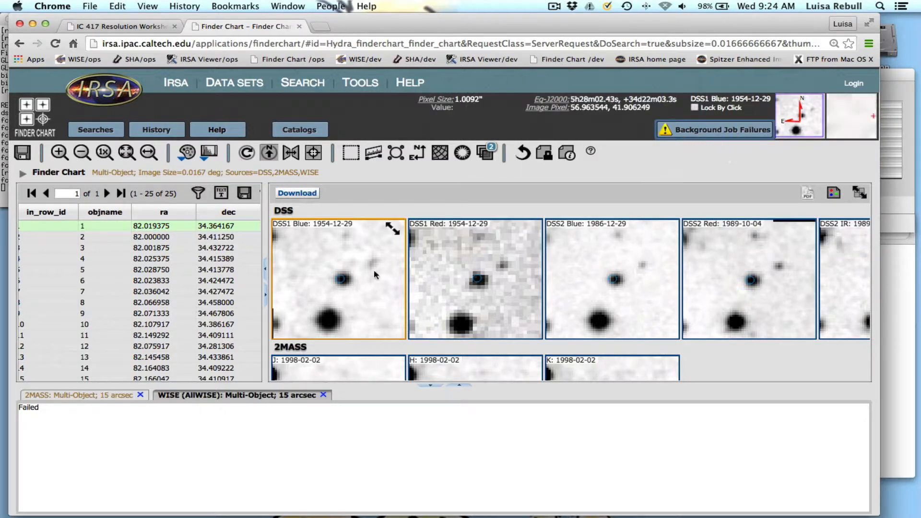
click(52, 399)
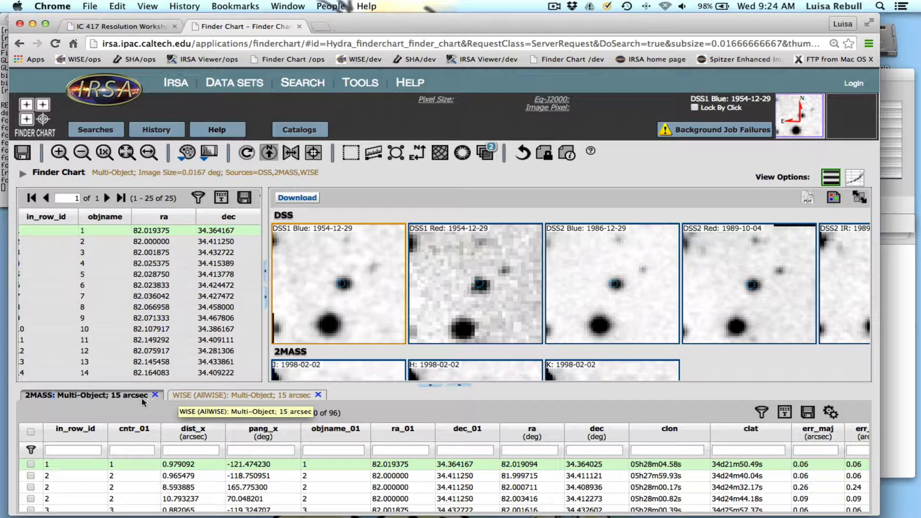
click(228, 396)
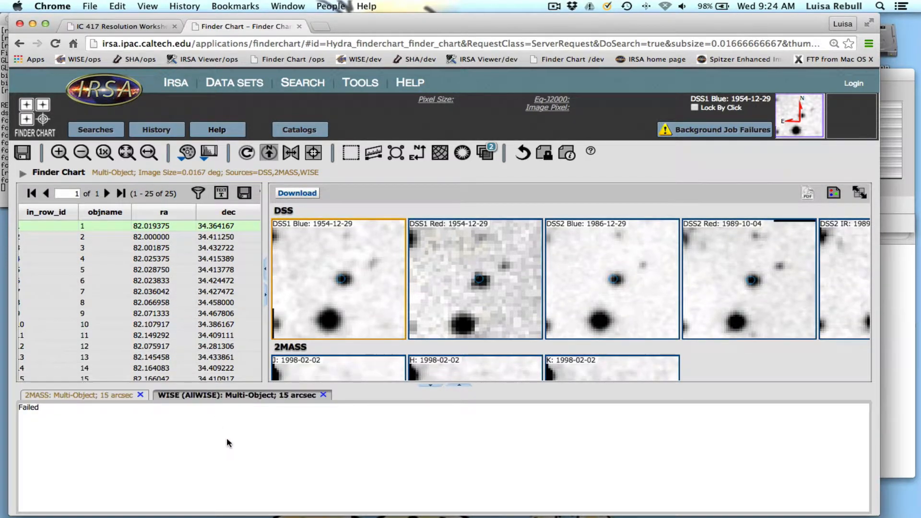
Rerun the multi-object search with the same settings and show its 2MASS catalog results.
click(96, 129)
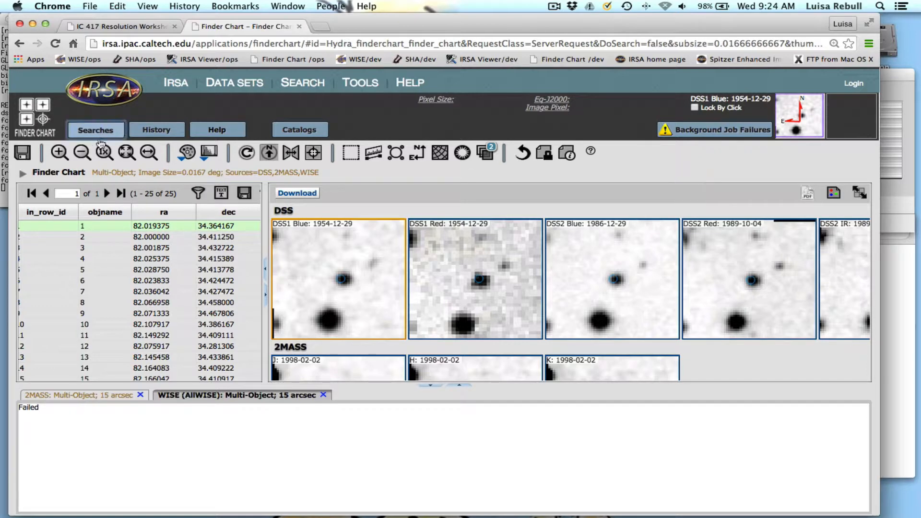
click(235, 429)
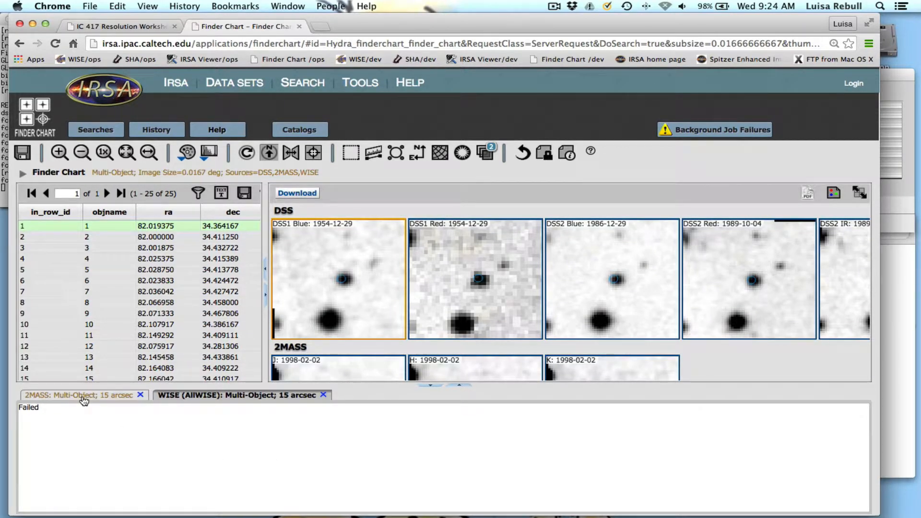
click(84, 400)
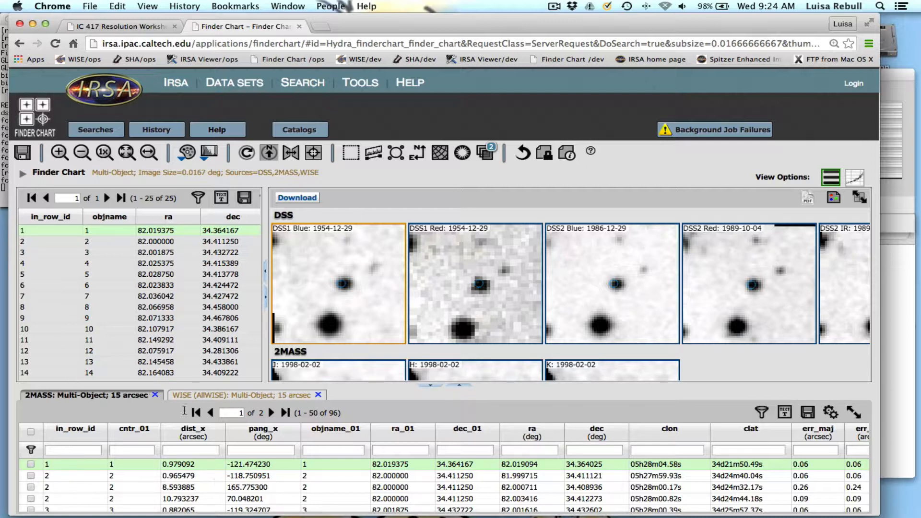
Examine the images for targets 2 and 1 and the 2MASS table, viewing target 1 from DSS through the WISE bands.
click(48, 242)
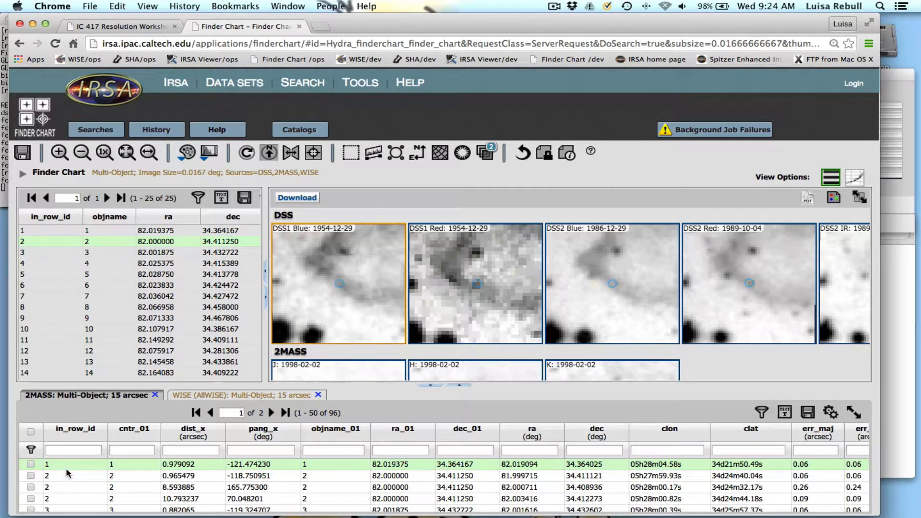
click(58, 228)
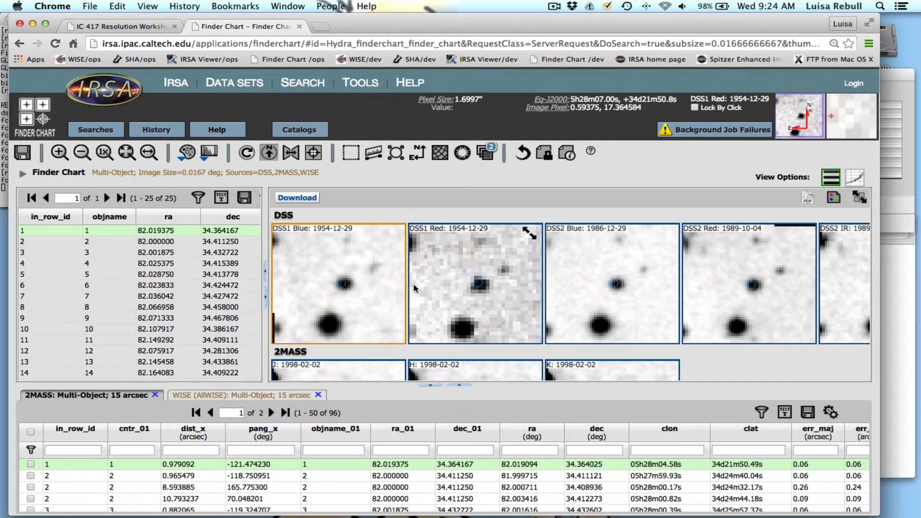
scroll(331, 283, down, 1)
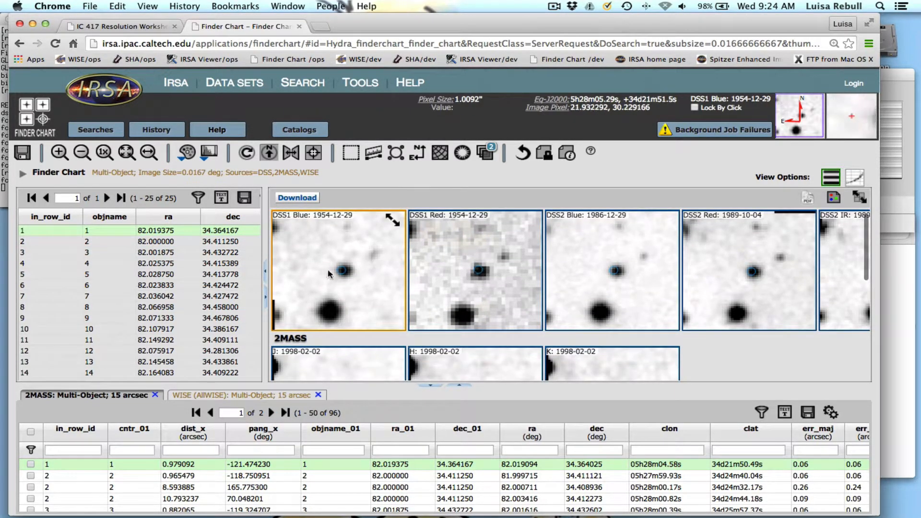
scroll(655, 275, down, 5)
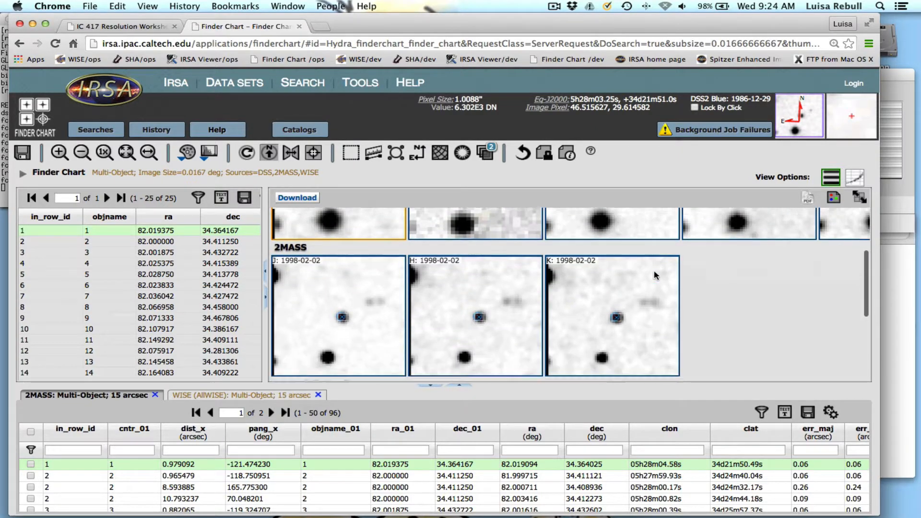
scroll(654, 275, down, 6)
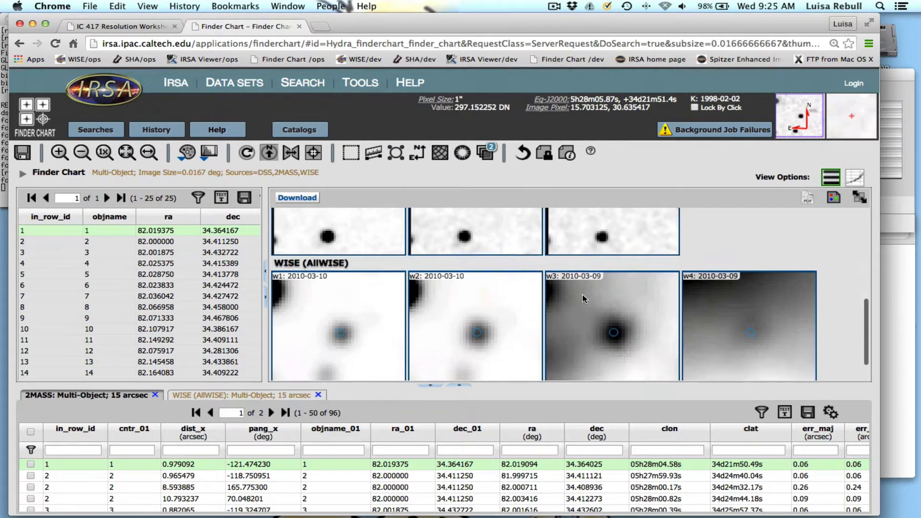
scroll(583, 295, down, 1)
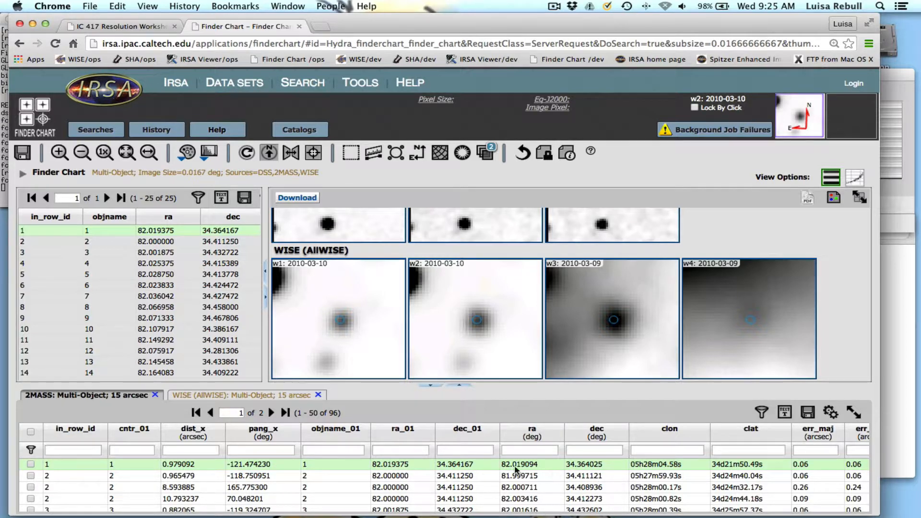
scroll(566, 465, right, 3)
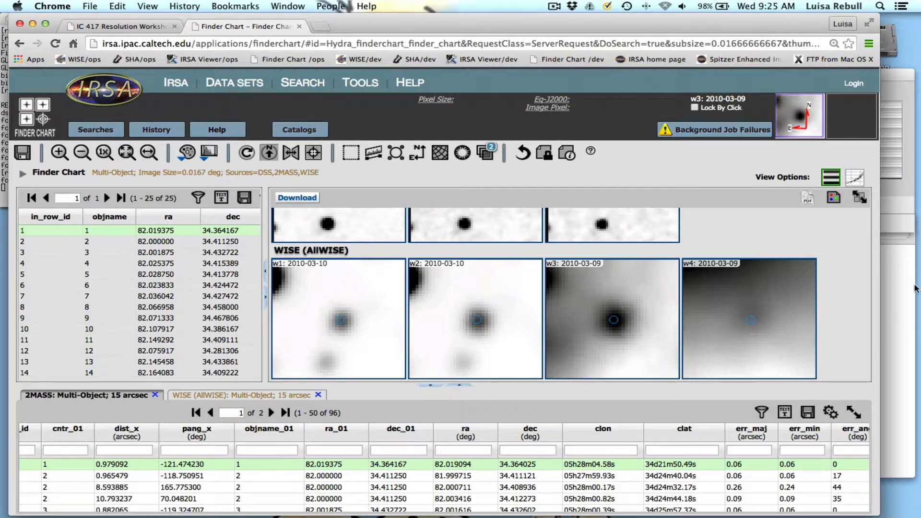
Switch to the Finder window and select table4.reg in the ic417/packet/jose folder.
click(900, 217)
click(604, 74)
click(888, 297)
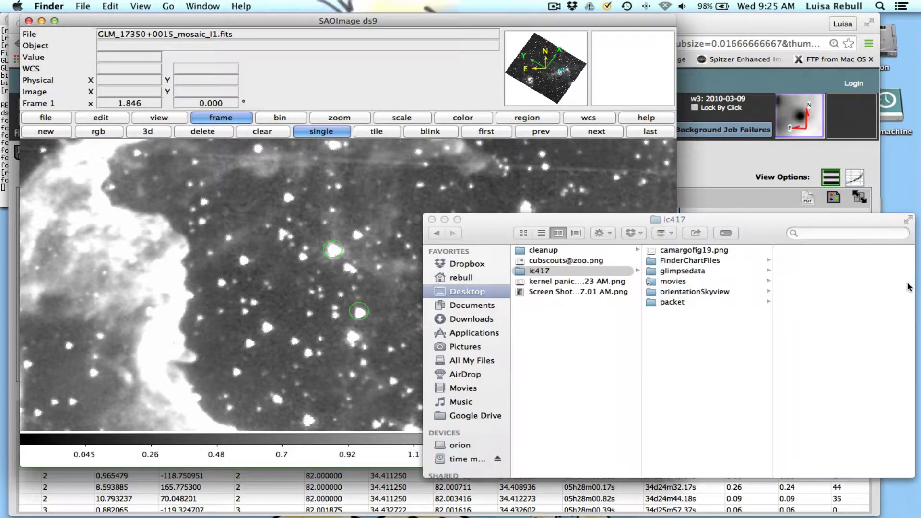
click(703, 303)
click(811, 323)
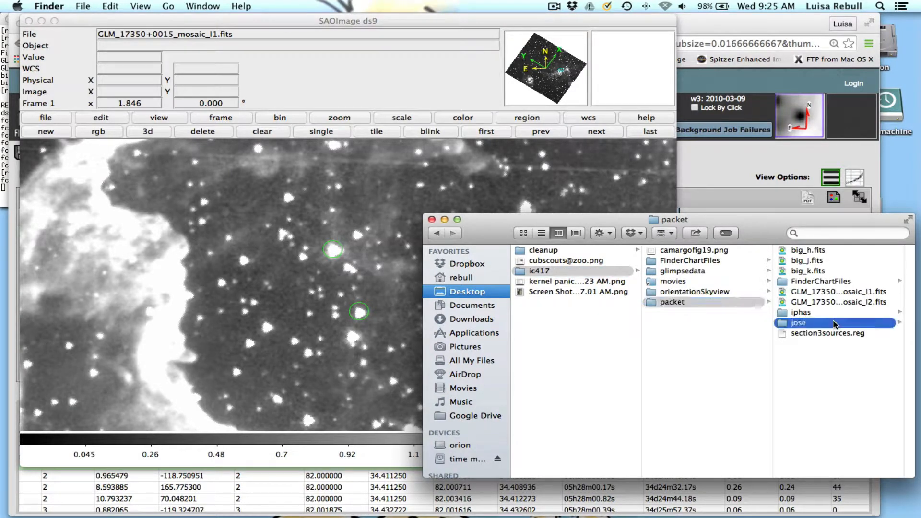
click(829, 263)
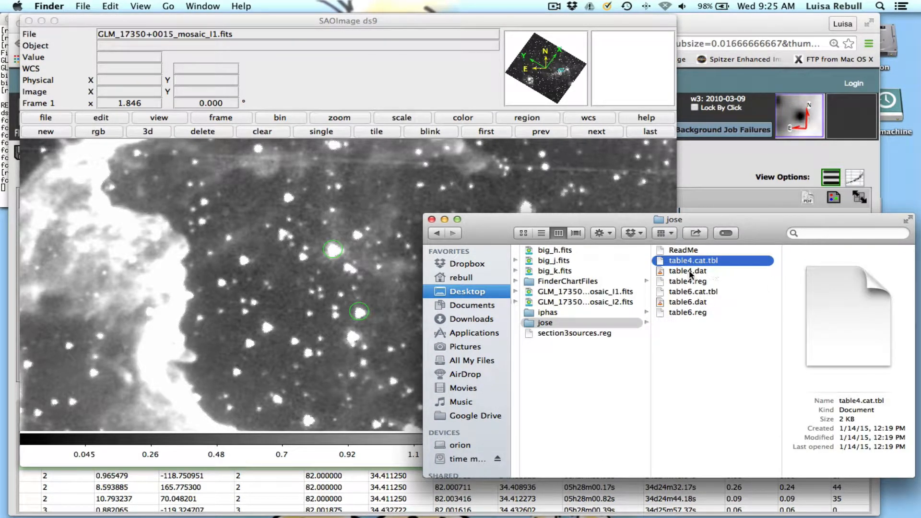
click(691, 272)
click(670, 283)
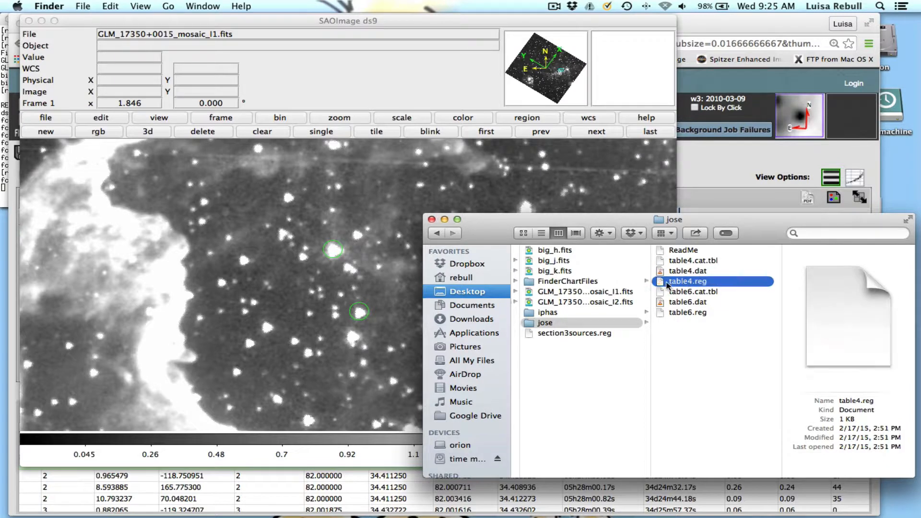
Duplicate table4.cat.tbl in the jose folder and rename the copy table4.notes.txt.
click(669, 262)
mouse_move(668, 262)
mouse_down()
mouse_move(405, 514)
mouse_move(600, 512)
mouse_move(288, 510)
mouse_move(410, 512)
mouse_move(439, 497)
mouse_move(674, 264)
mouse_up()
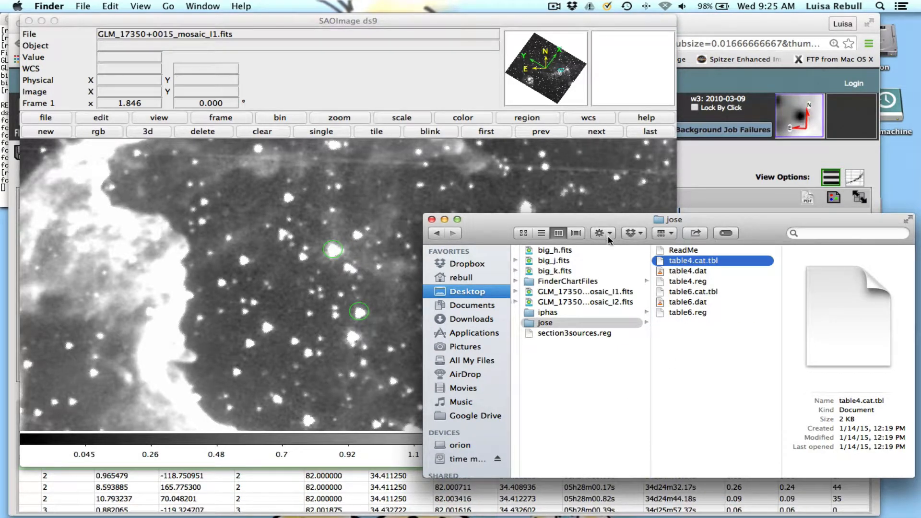
key(super+v)
click(680, 272)
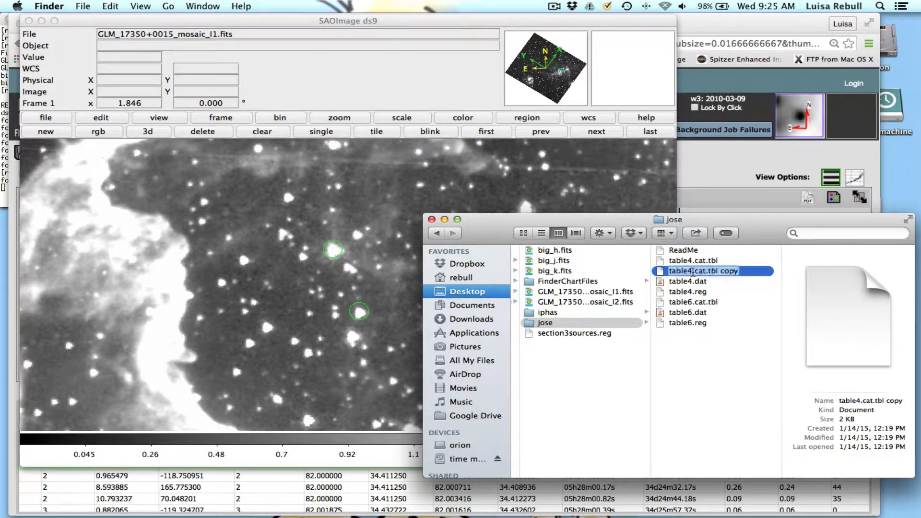
drag(691, 271, 745, 272)
text(.notes.)
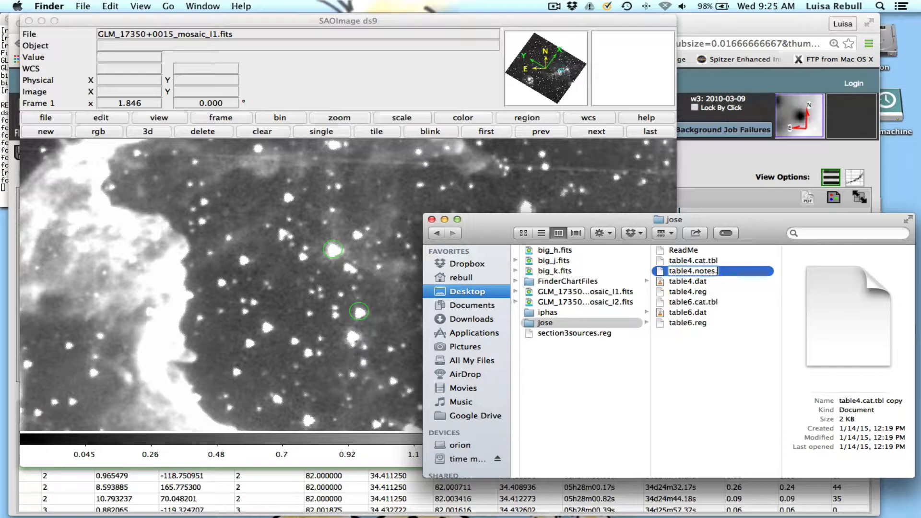
text(xtt)
key(Return)
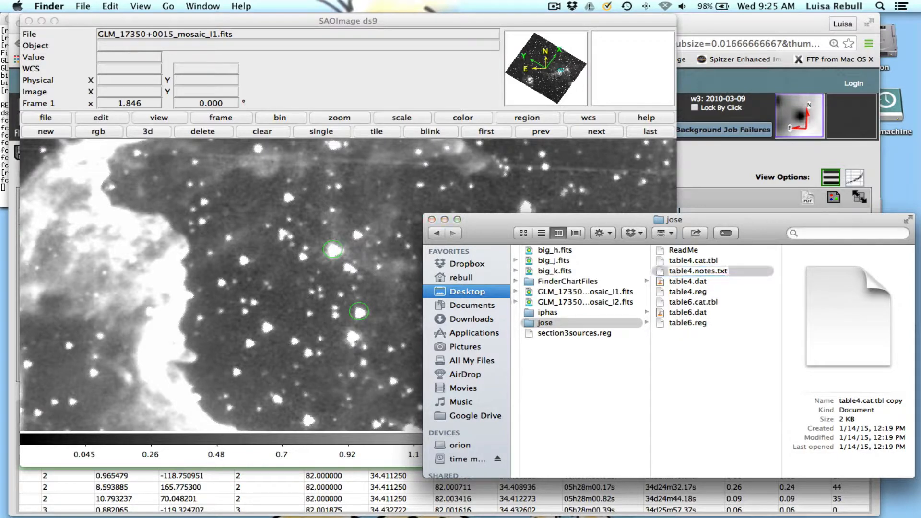
click(557, 190)
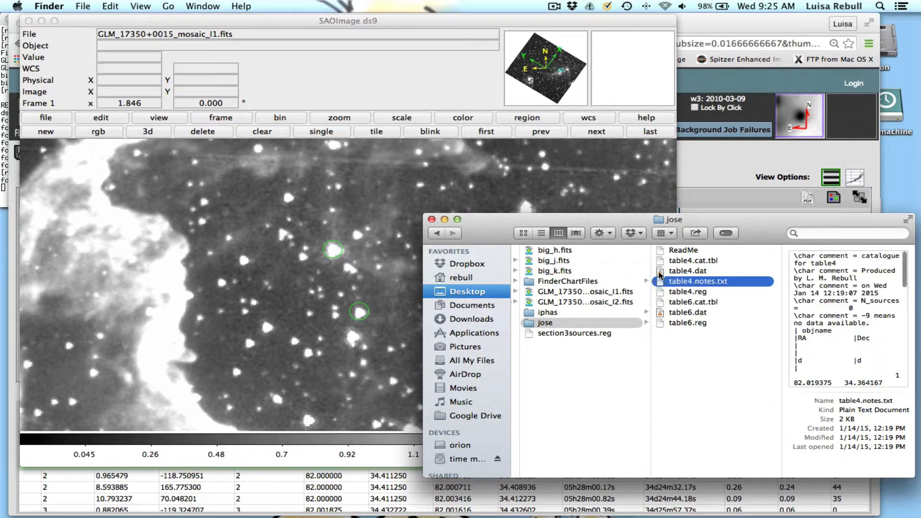
Open table4.notes.txt in TextEdit and add the note "single source, nice. 2mass match:" after object 1's coordinates.
click(661, 273)
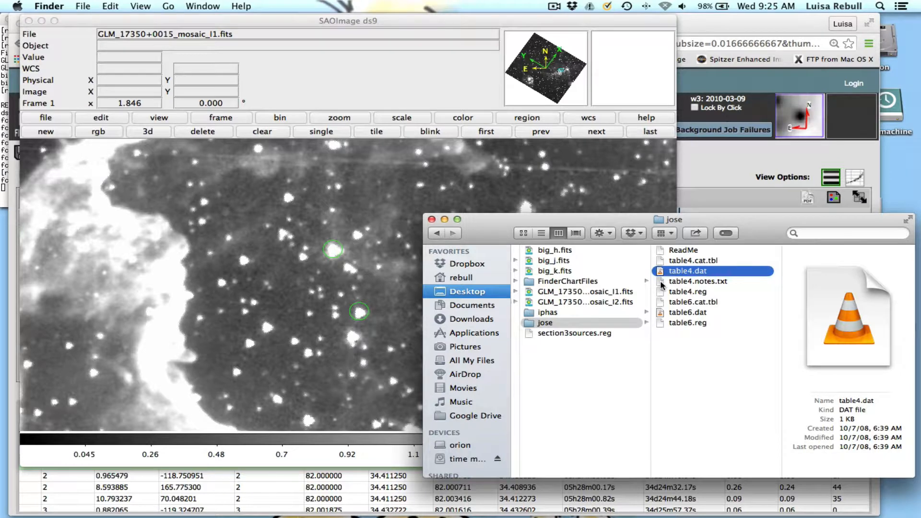
double_click(661, 283)
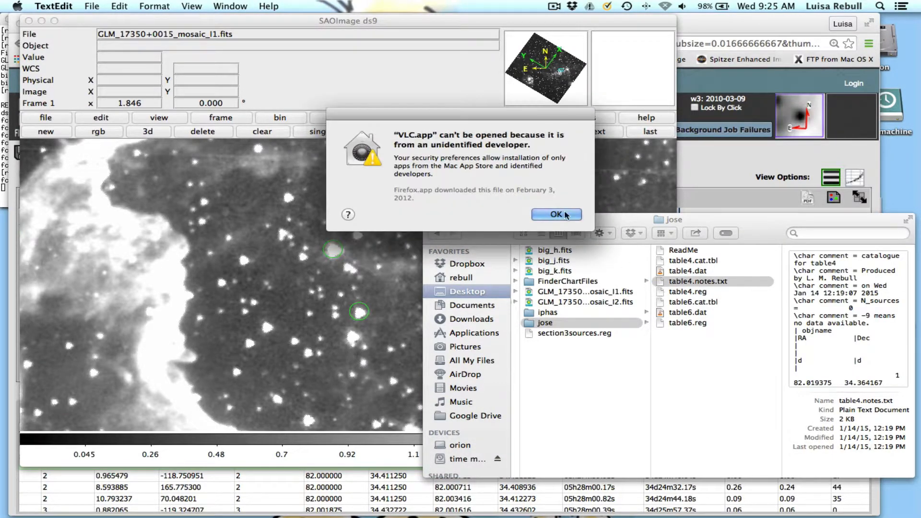
key(Return)
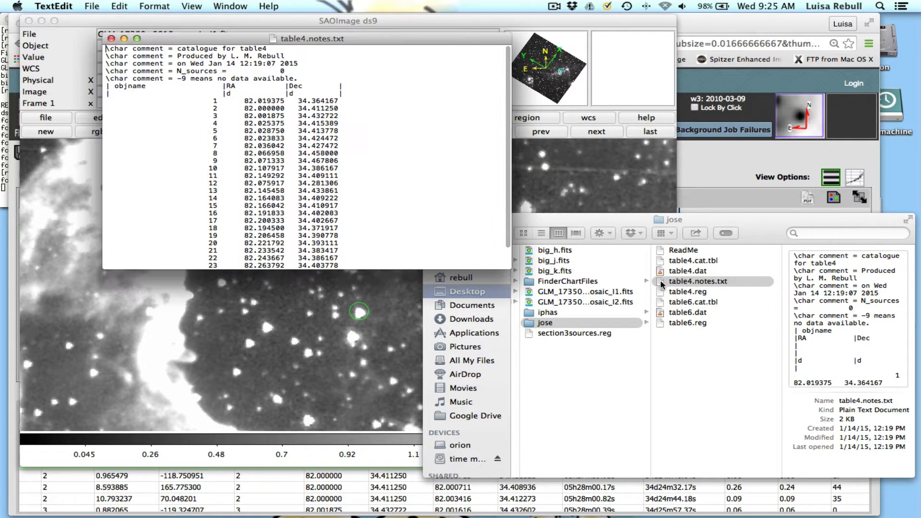
drag(383, 42, 711, 97)
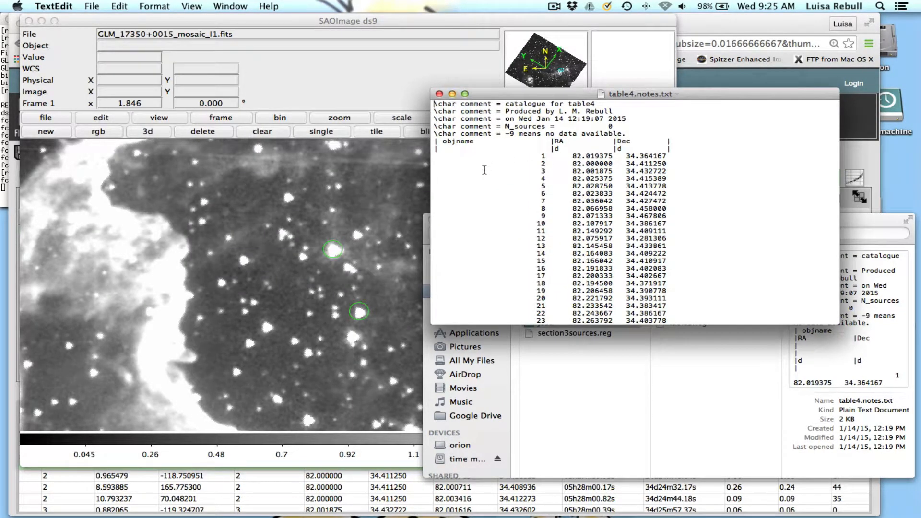
scroll(603, 259, down, 2)
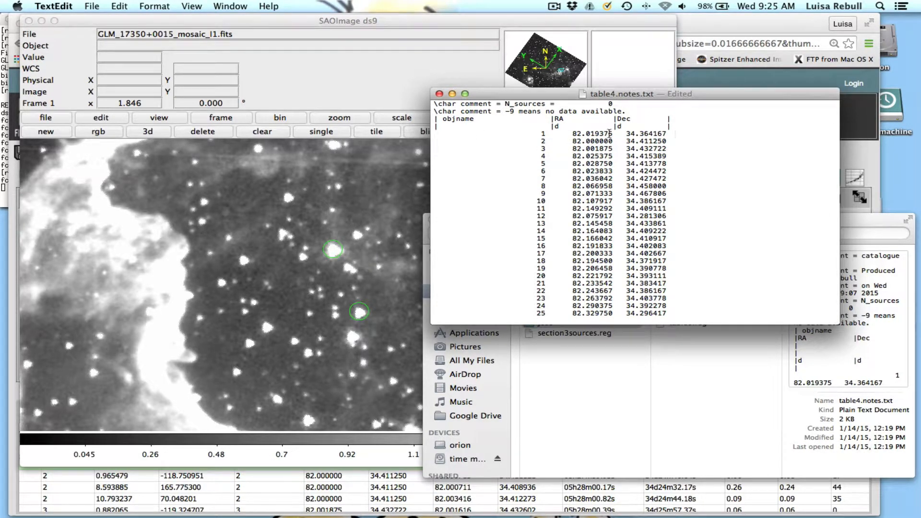
text(single source, nice. 2mass match:)
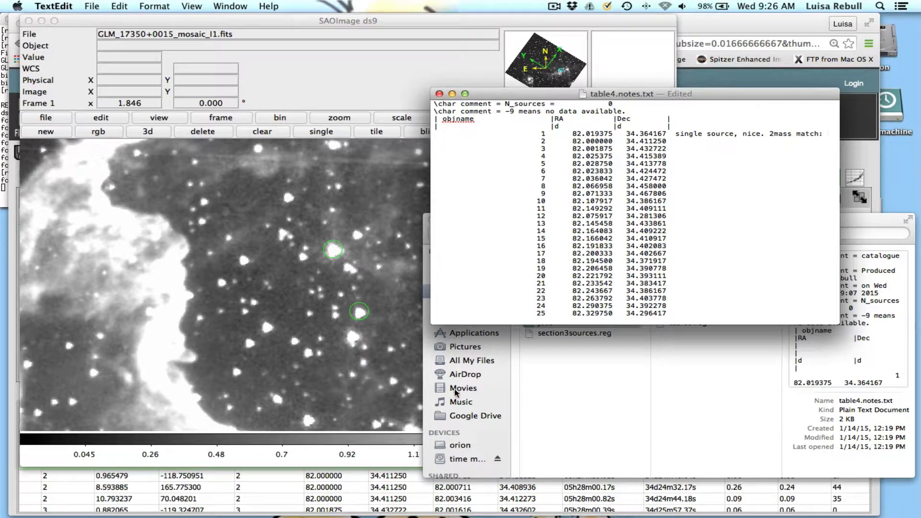
Copy object 1's designation 05280458+3421504 from the 2MASS table in Chrome to the end of its note in table4.notes.txt.
click(733, 26)
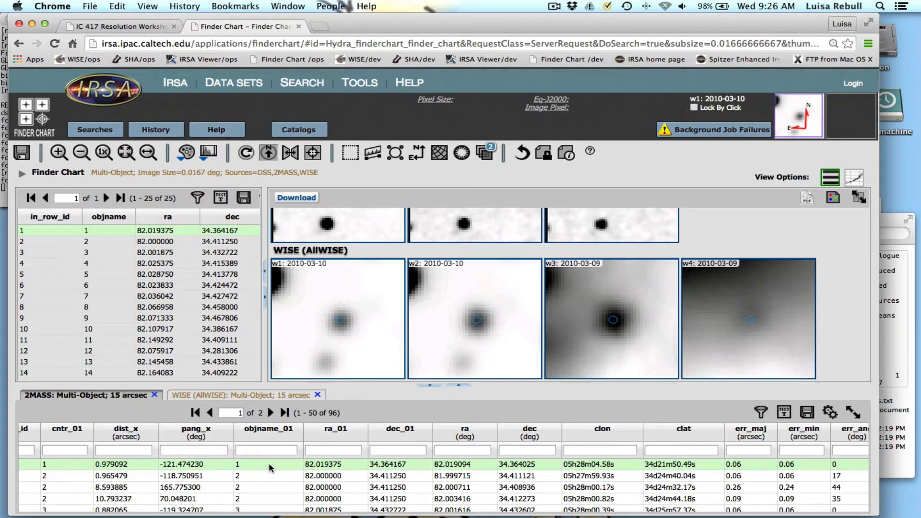
scroll(270, 468, right, 5)
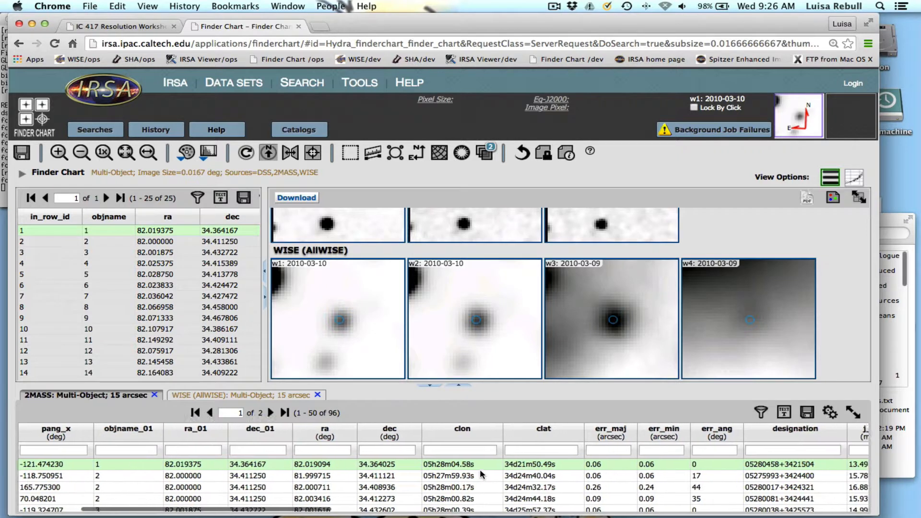
scroll(480, 473, right, 2)
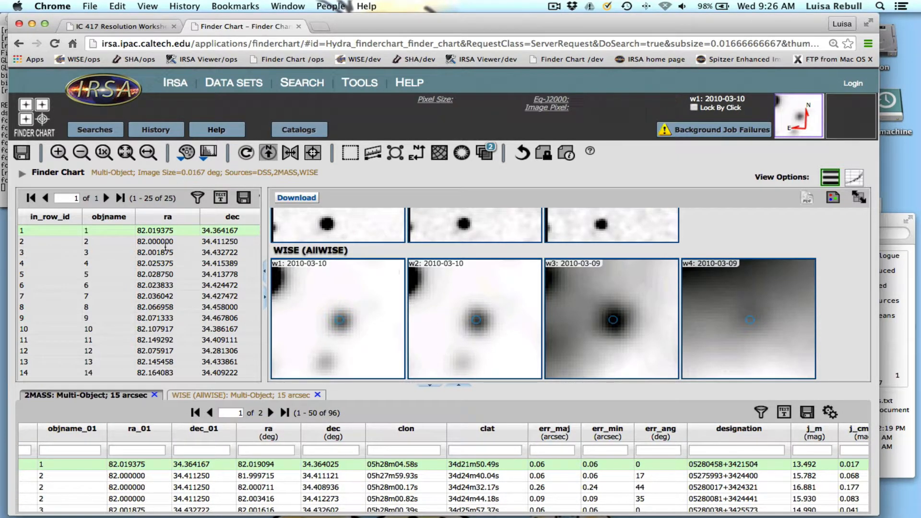
scroll(354, 274, up, 3)
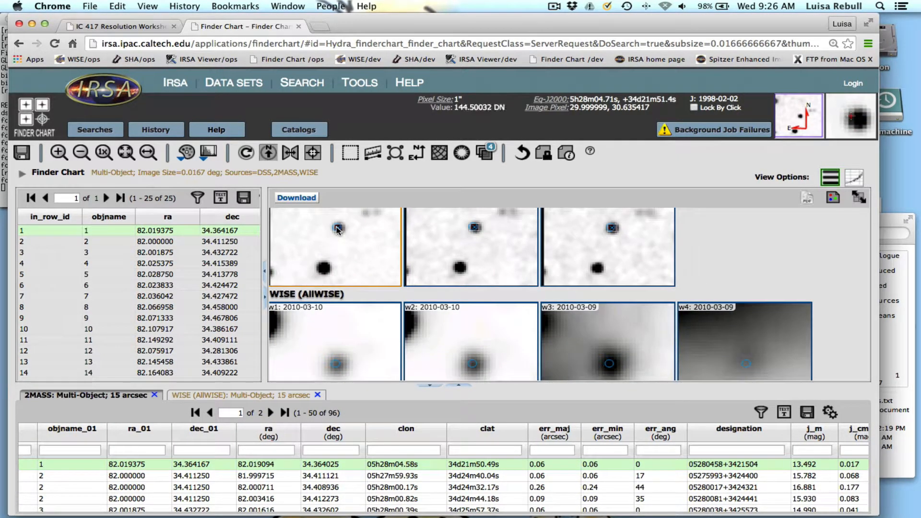
drag(690, 464, 764, 465)
key(super+c)
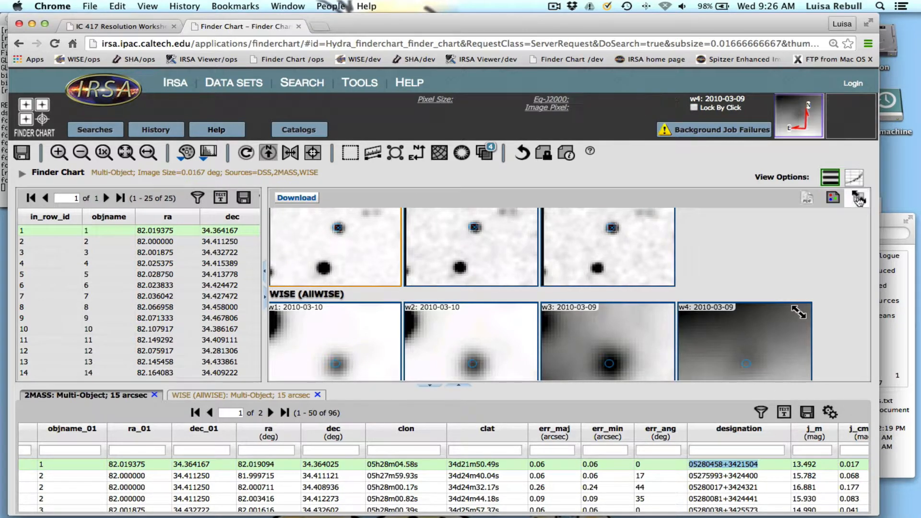
mouse_move(498, 513)
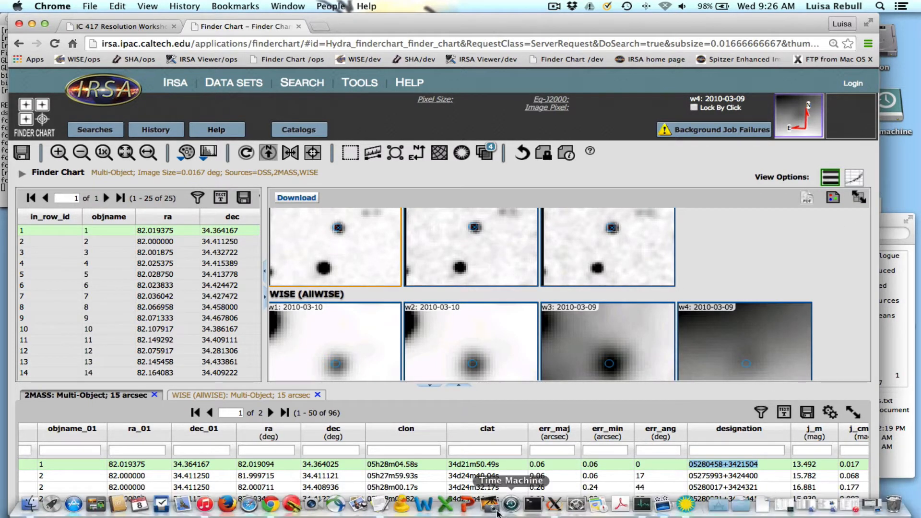
click(384, 504)
key(super+v)
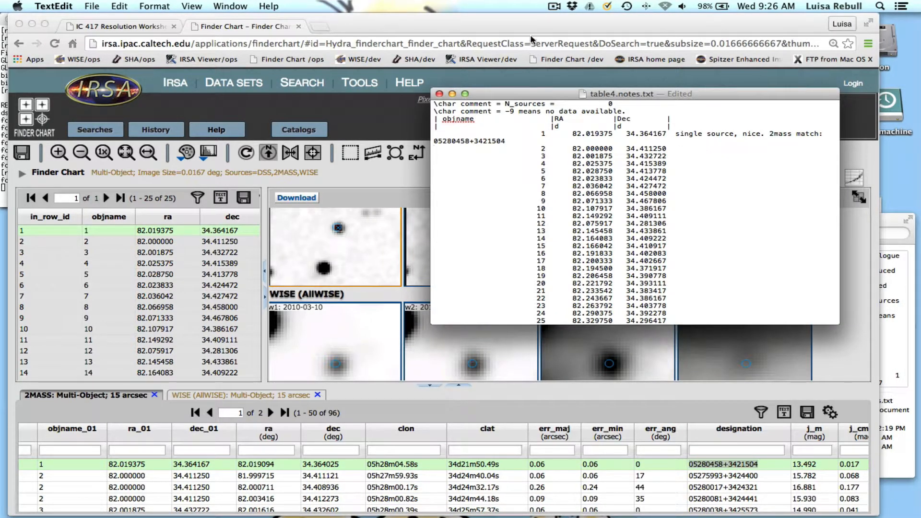
Enlarge the notes window so object 1's note fits on one line, and highlight its coordinates and 2MASS designation.
drag(518, 94, 248, 63)
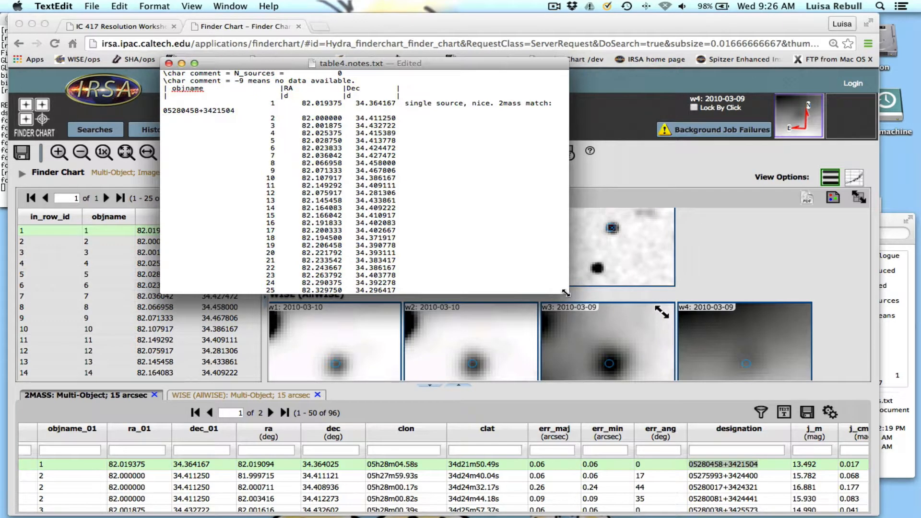
drag(570, 294, 864, 346)
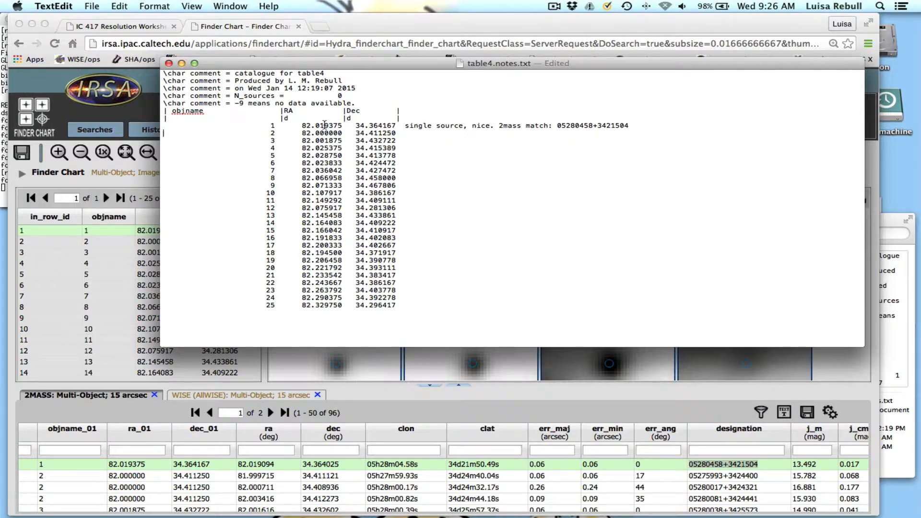
drag(302, 125, 393, 125)
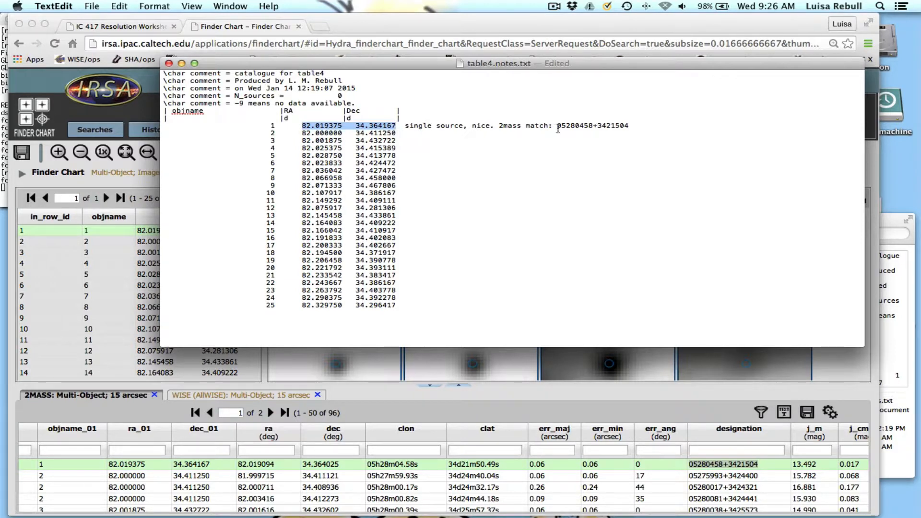
drag(556, 126, 631, 125)
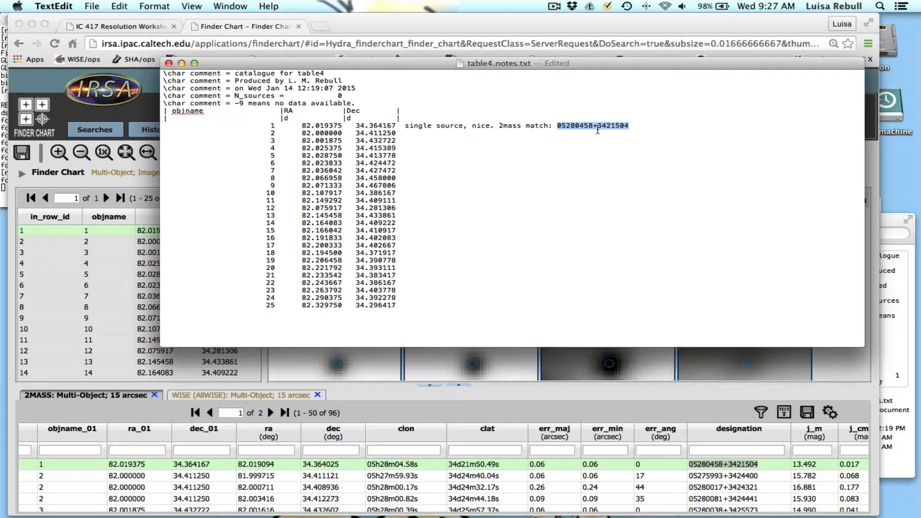
Switch to Finder Chart, load target 2's images, and select the 2MASS source at the target position.
click(130, 240)
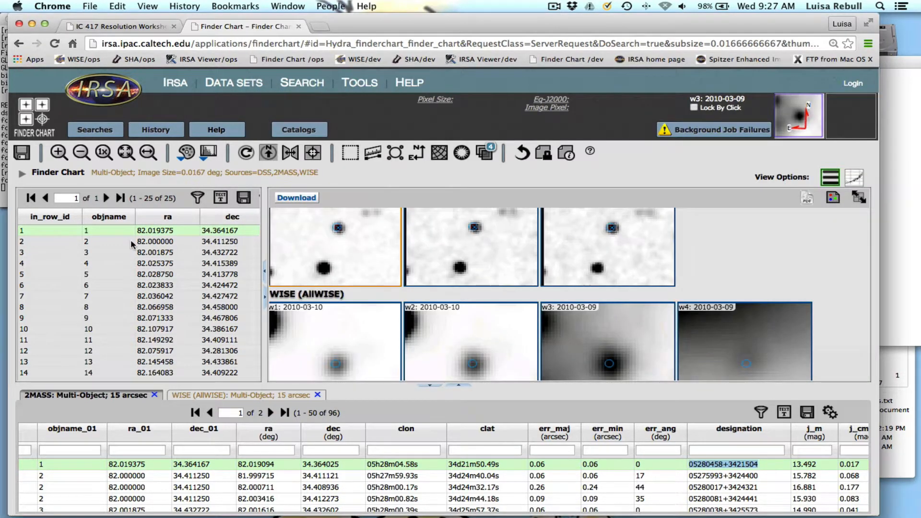
click(131, 241)
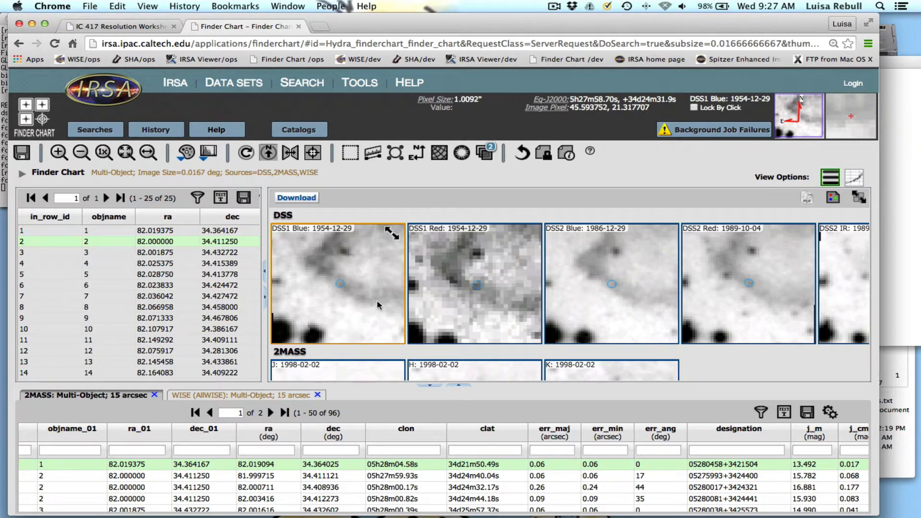
scroll(519, 298, down, 4)
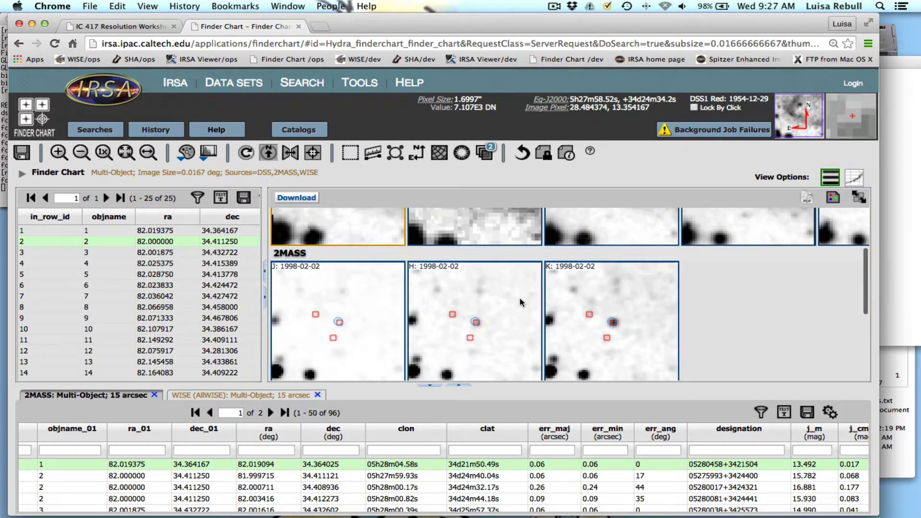
scroll(520, 298, down, 2)
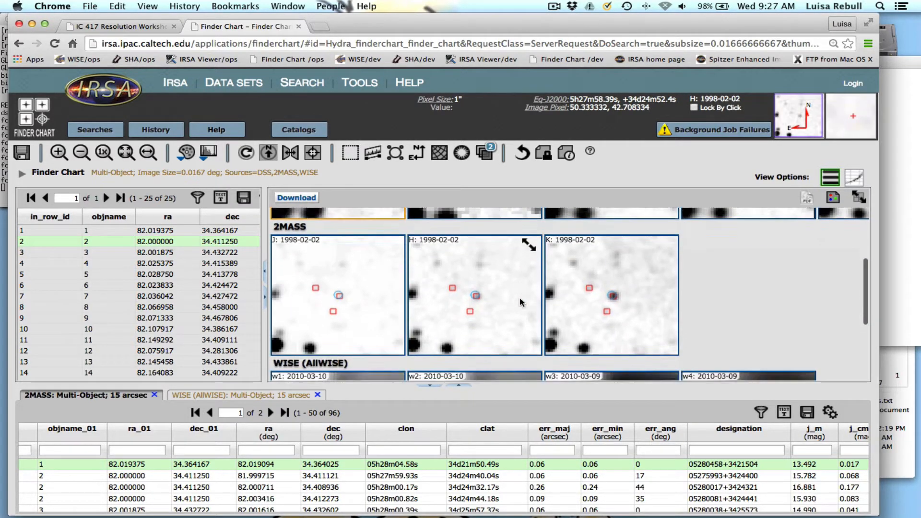
click(341, 290)
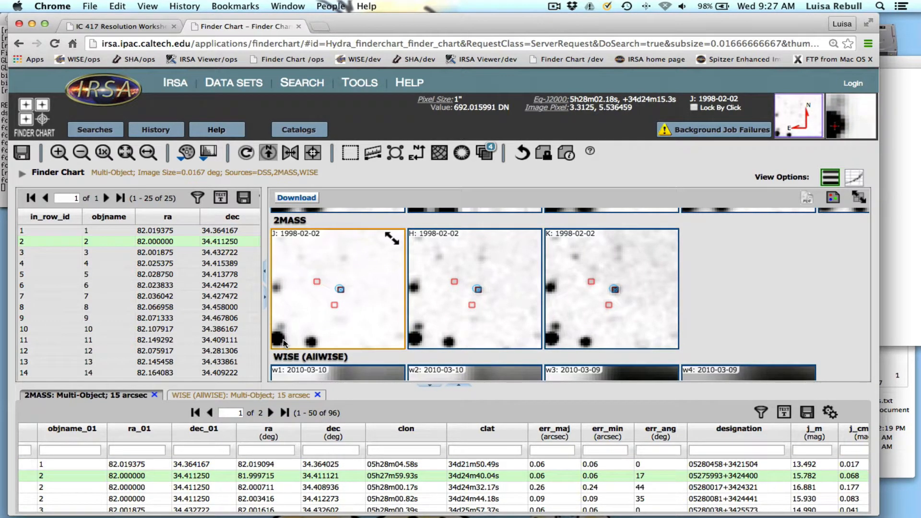
click(619, 294)
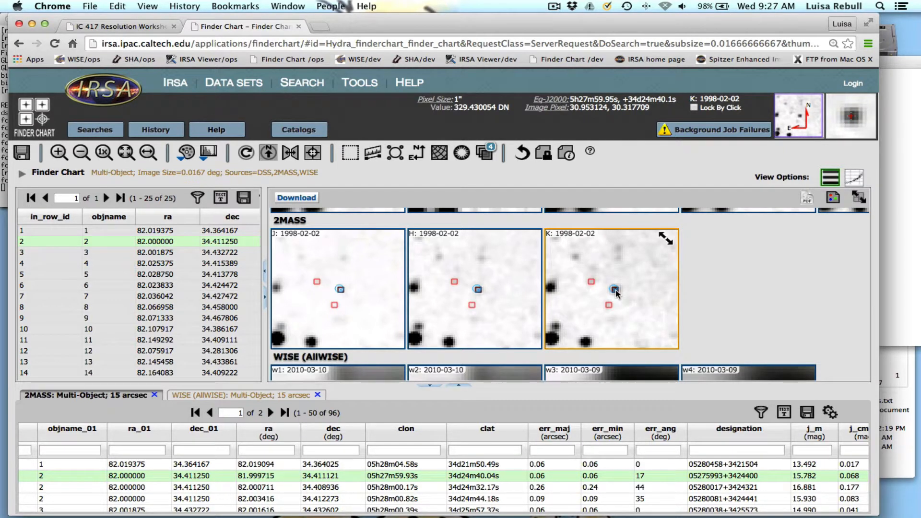
Inspect target 2's K image with the 2MASS catalog overlay hidden, restore the overlay, and view the WISE images.
click(486, 152)
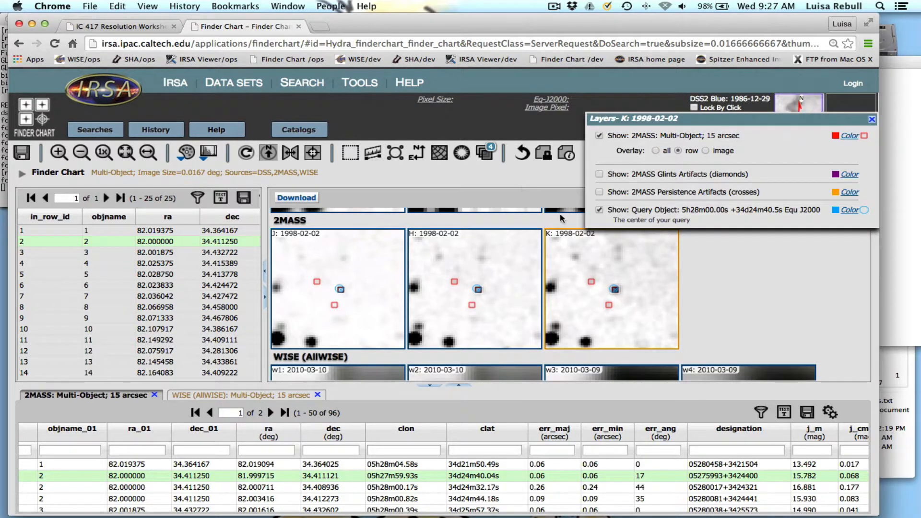
click(599, 136)
click(599, 136)
click(872, 119)
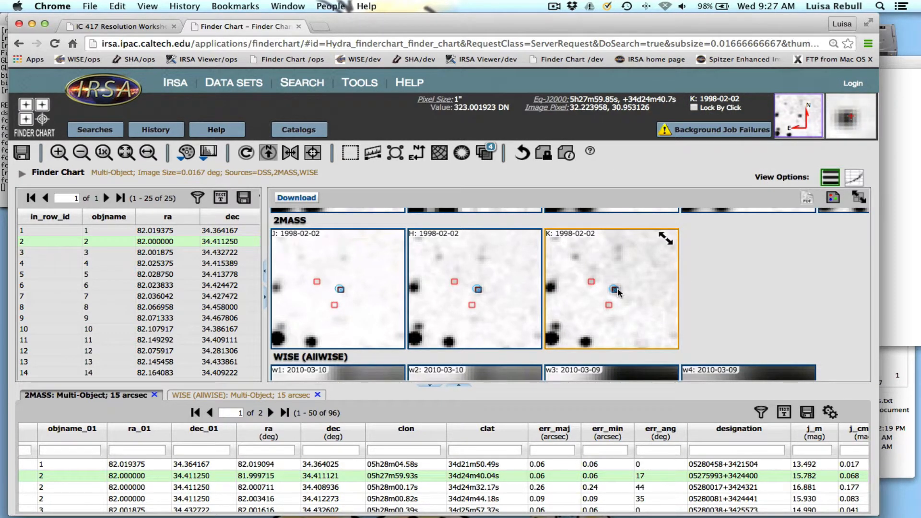
scroll(620, 295, down, 3)
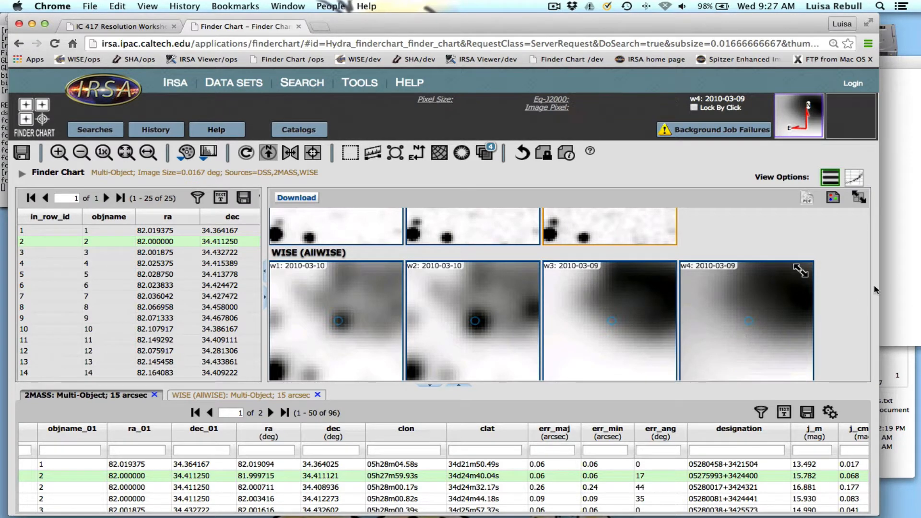
Switch to TextEdit and add the note "single source, arc of neb at poss, clear 2mass match" after object 2's coordinates.
key(super+Tab)
click(539, 135)
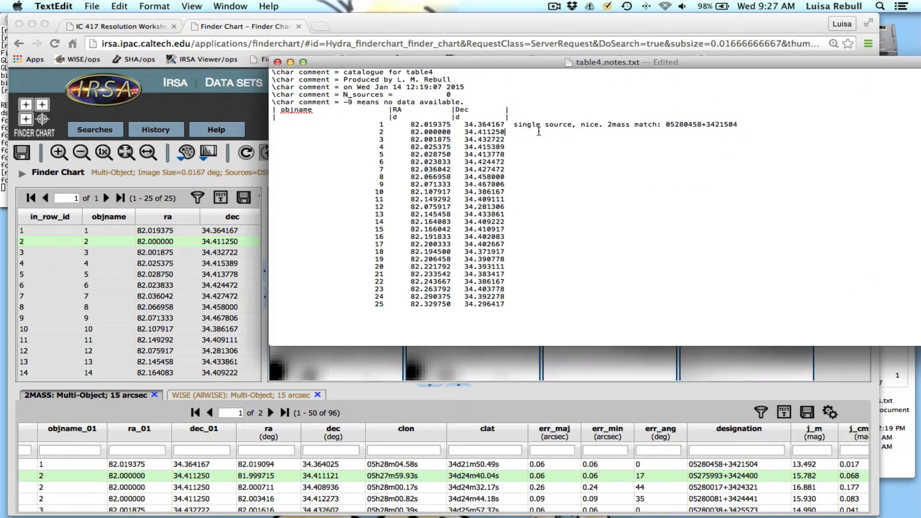
text(single source, arc of neb at 2)
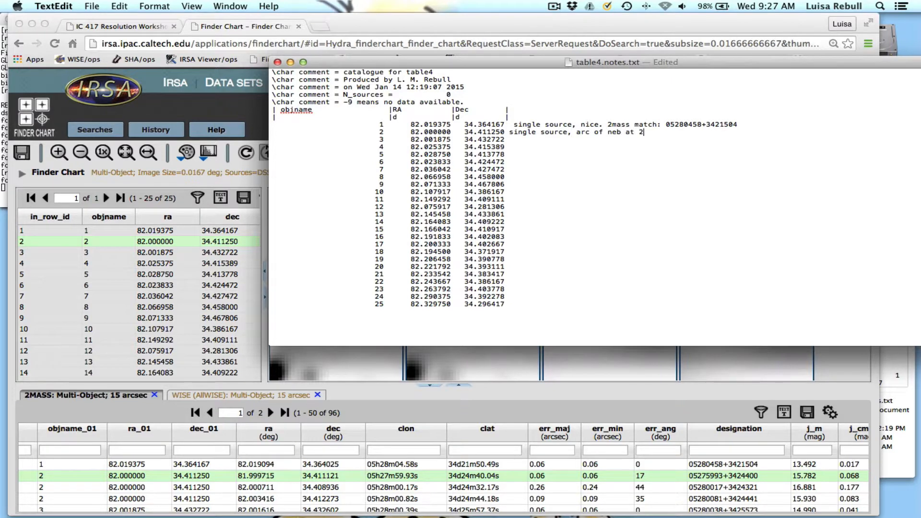
key(BackSpace)
text(poss, clear 2mass match ()
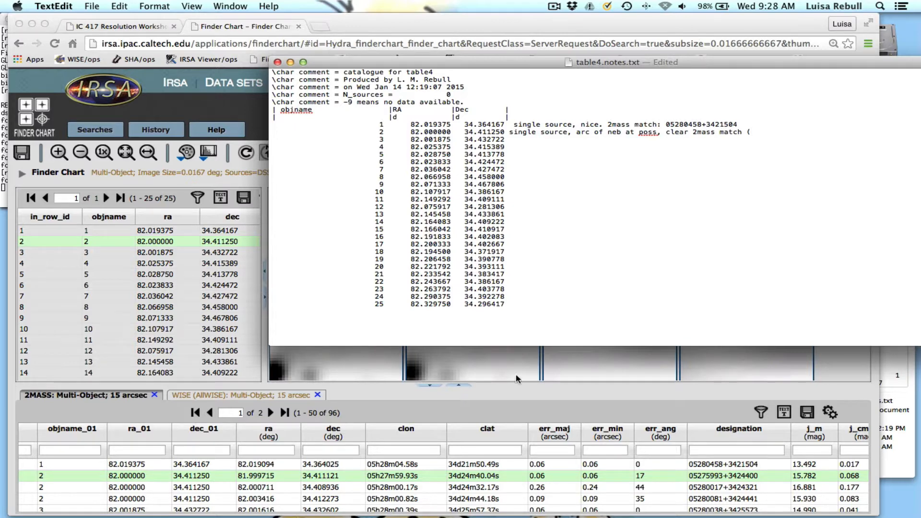
Copy designation 05275993+3424400 from the 2MASS table in Chrome into object 2's note, enclosed in parentheses.
click(518, 380)
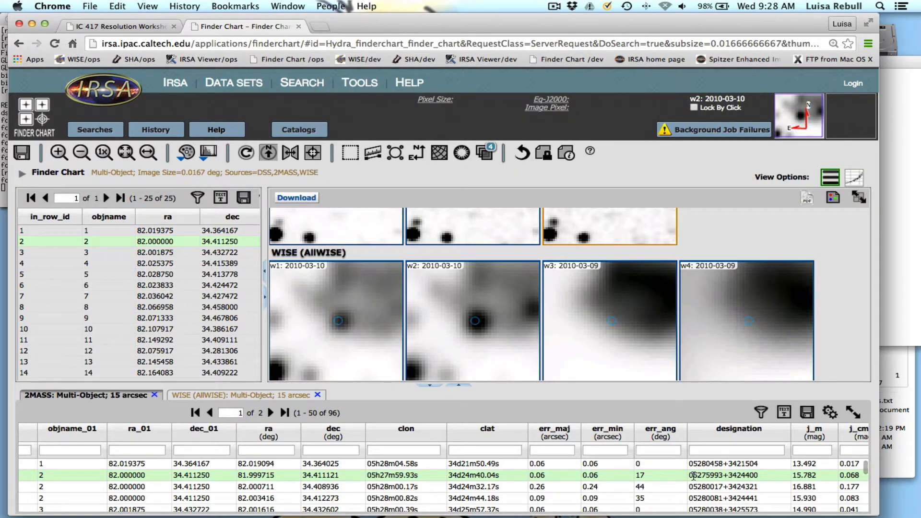
drag(690, 475, 767, 475)
key(super+c)
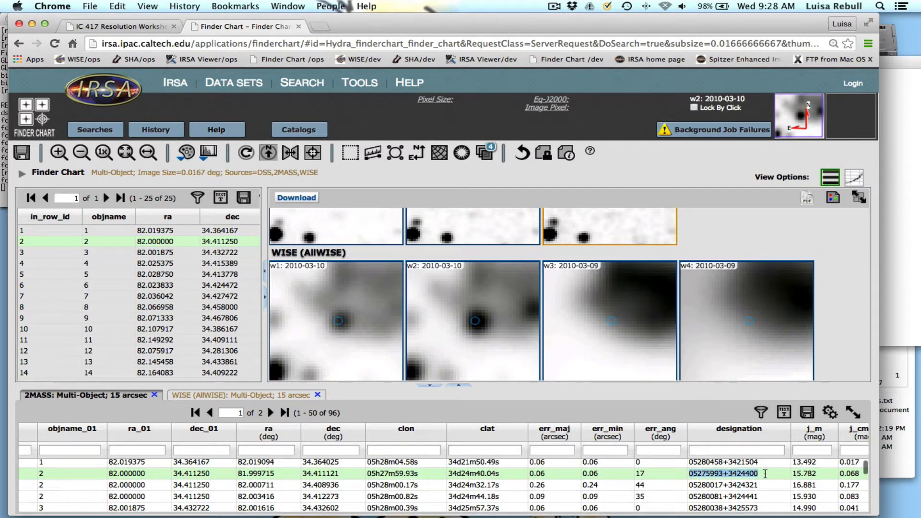
click(889, 289)
text(()
key(super+v)
text())
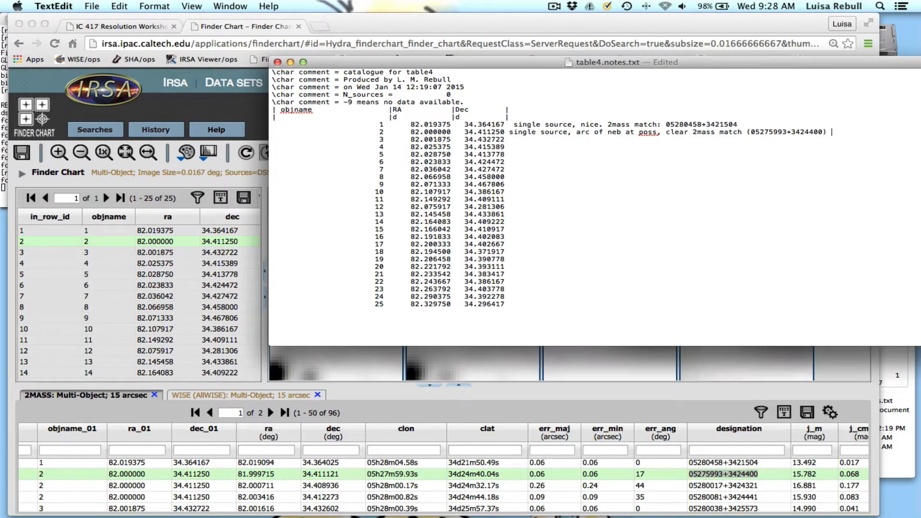
text( and w1w2 but no t w3w)
Complete object 2's note with "and w1w2 but not w3w4.", reposition the notes window, and highlight object 1's 2MASS designation.
drag(743, 66, 625, 60)
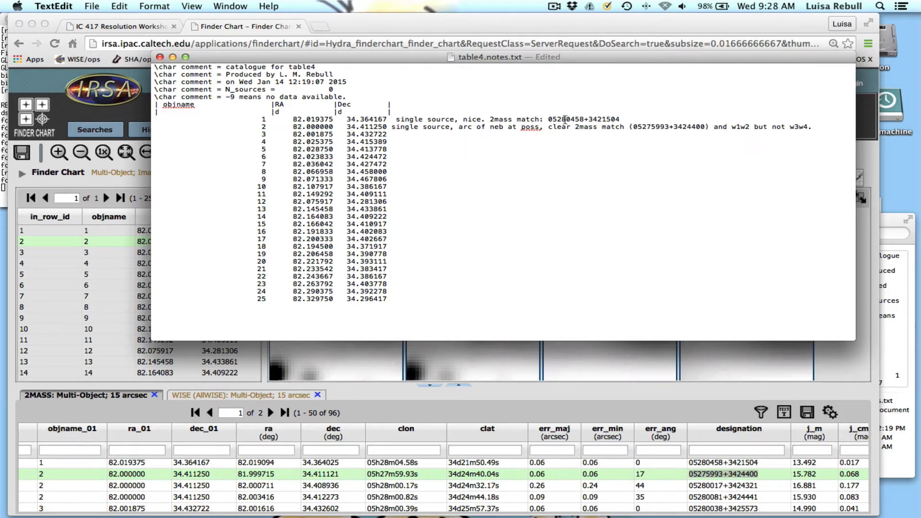
double_click(606, 118)
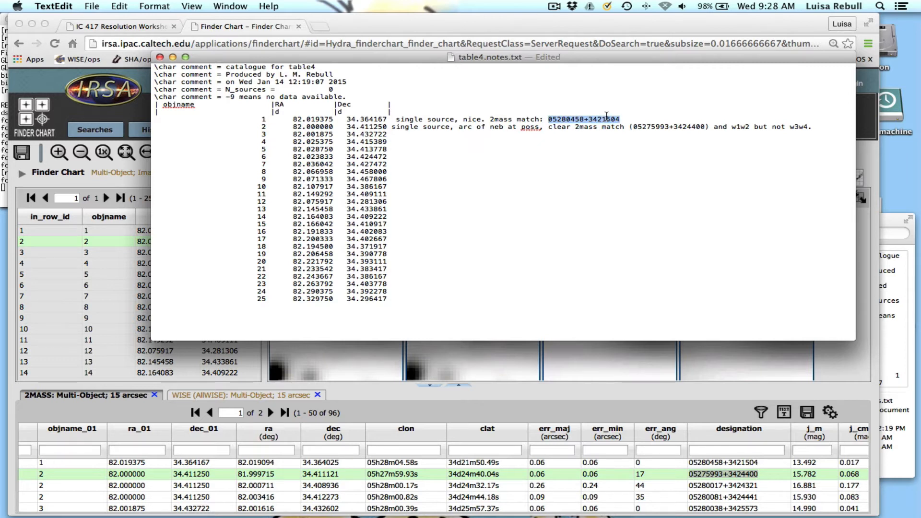